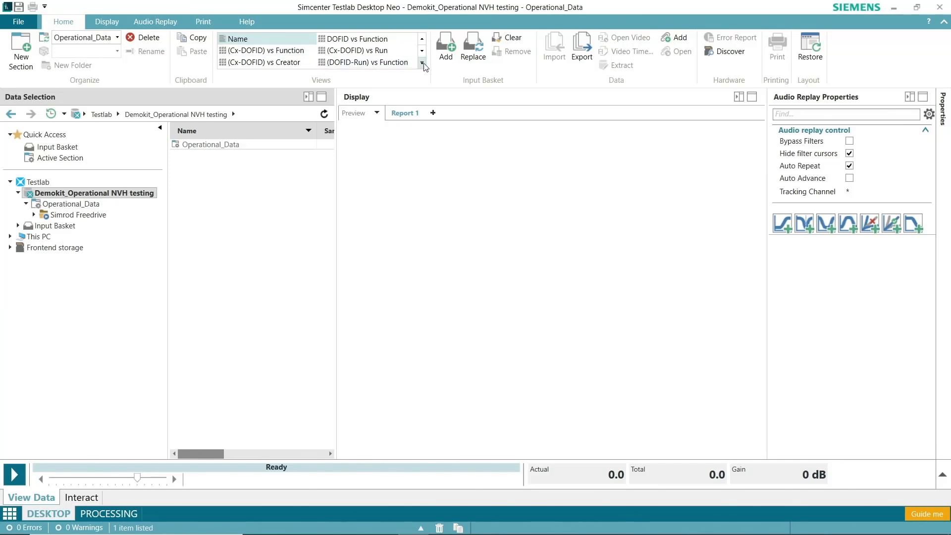
# - Show the Operational_Data section in the DOFID vs Function pivot view and widen the data selection area slightly
pyautogui.click(73, 207)
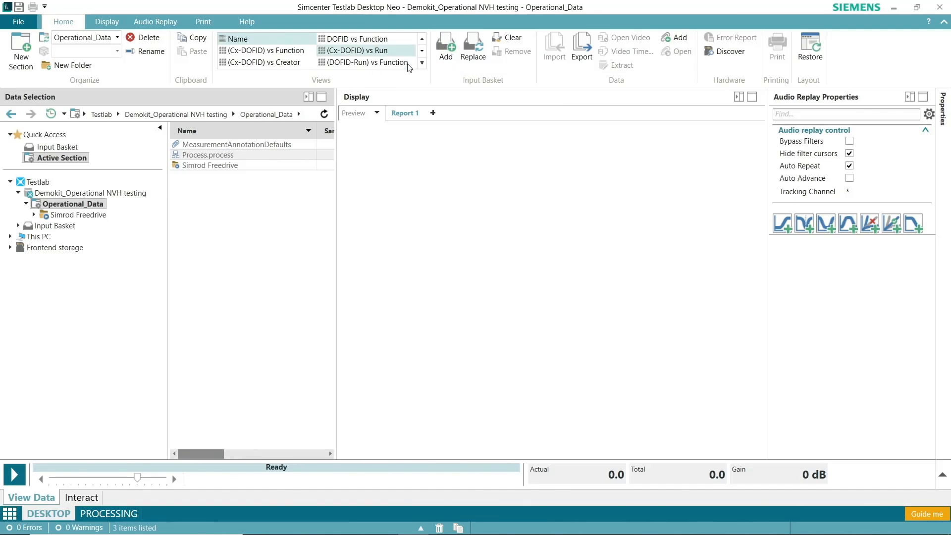
pyautogui.click(422, 64)
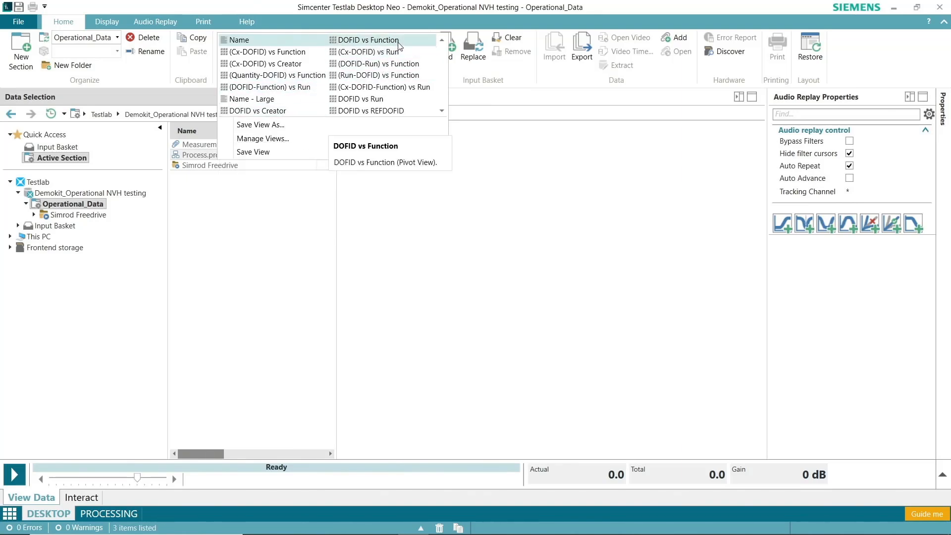
pyautogui.click(386, 64)
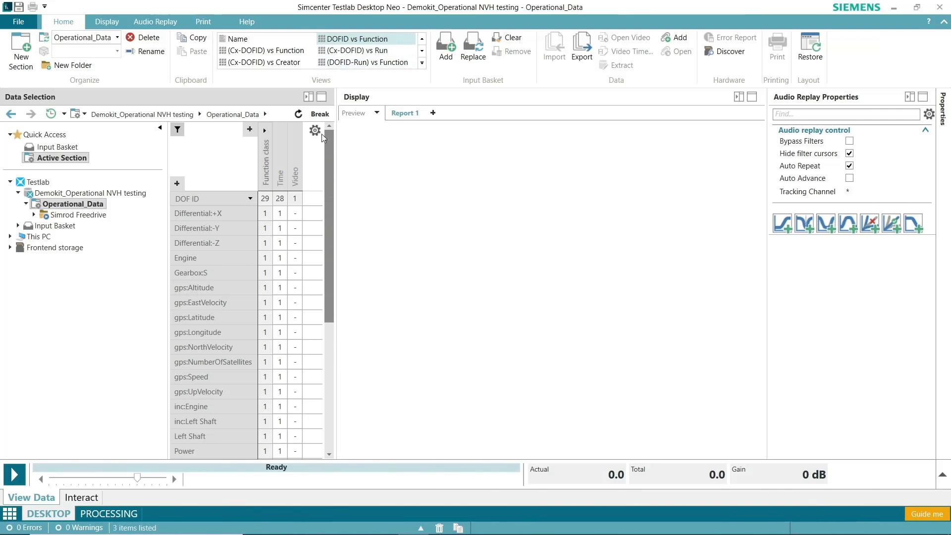
pyautogui.moveTo(337, 154); pyautogui.dragTo(346, 155)
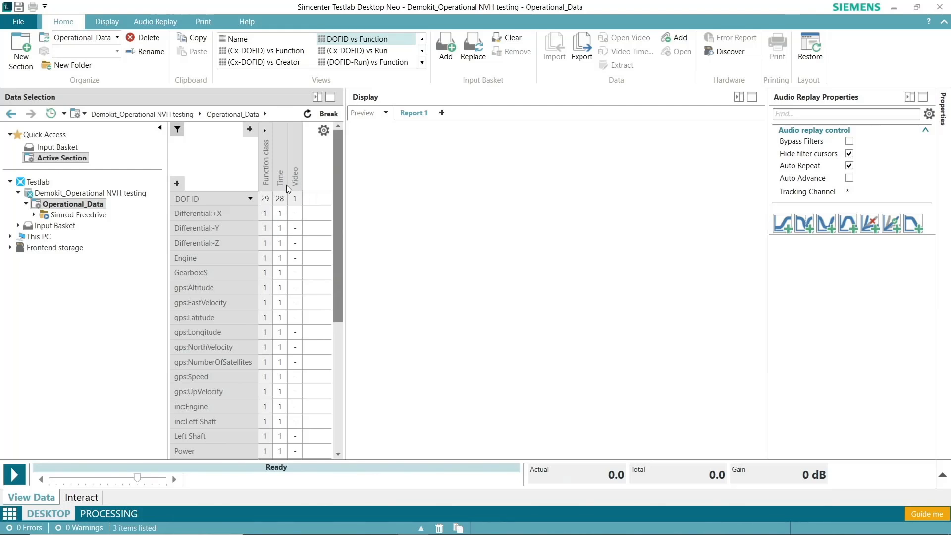
# - Preview the time traces of Differential:-Z, Engine and Gearbox:S one by one and look through the remaining channels
pyautogui.click(282, 240)
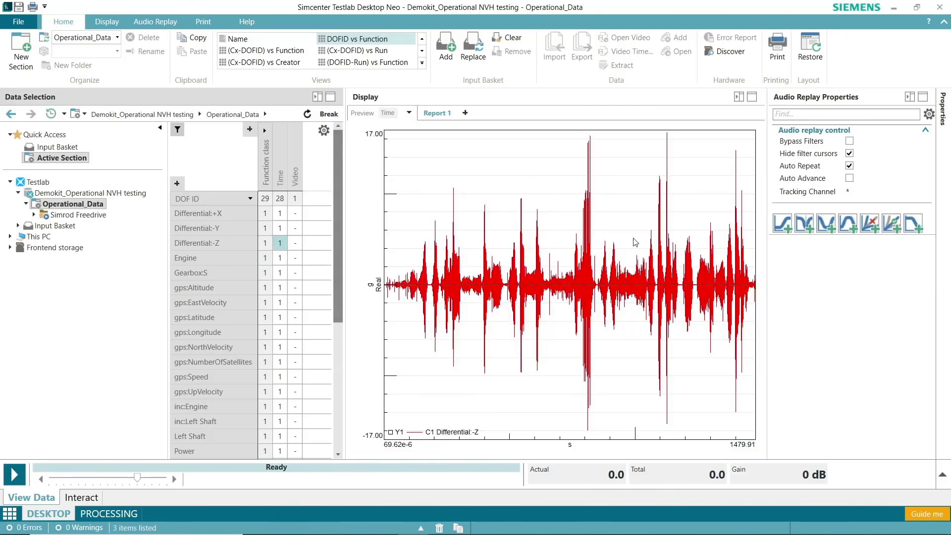
pyautogui.click(282, 257)
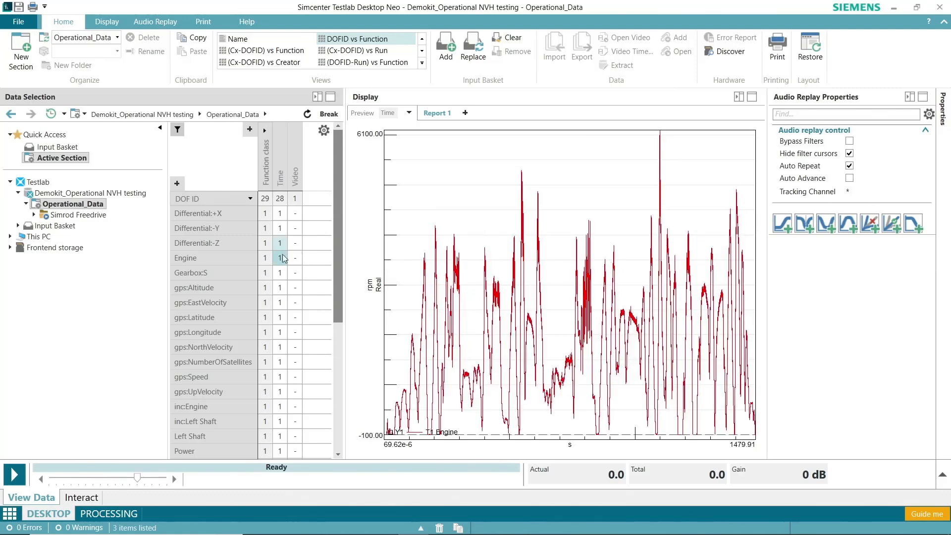
pyautogui.click(280, 273)
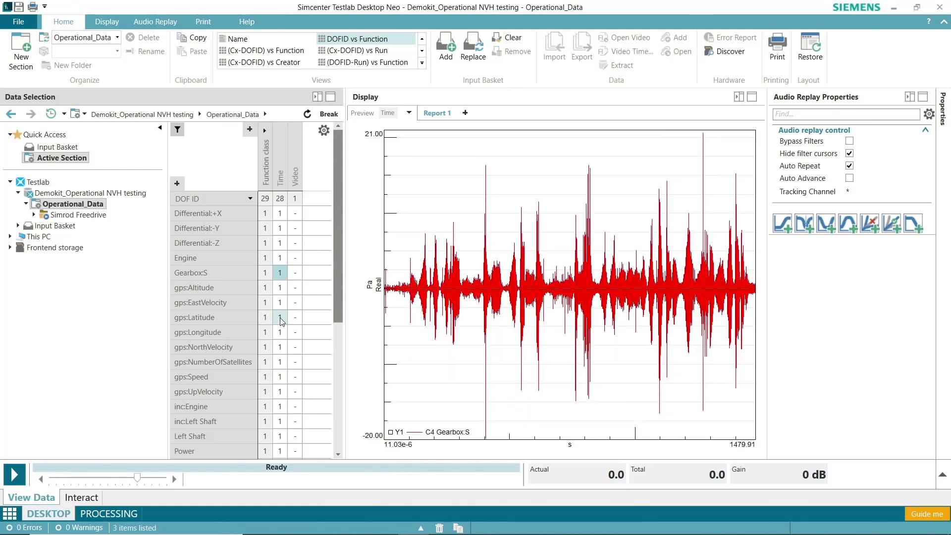
pyautogui.scroll(-3, 280, 327)
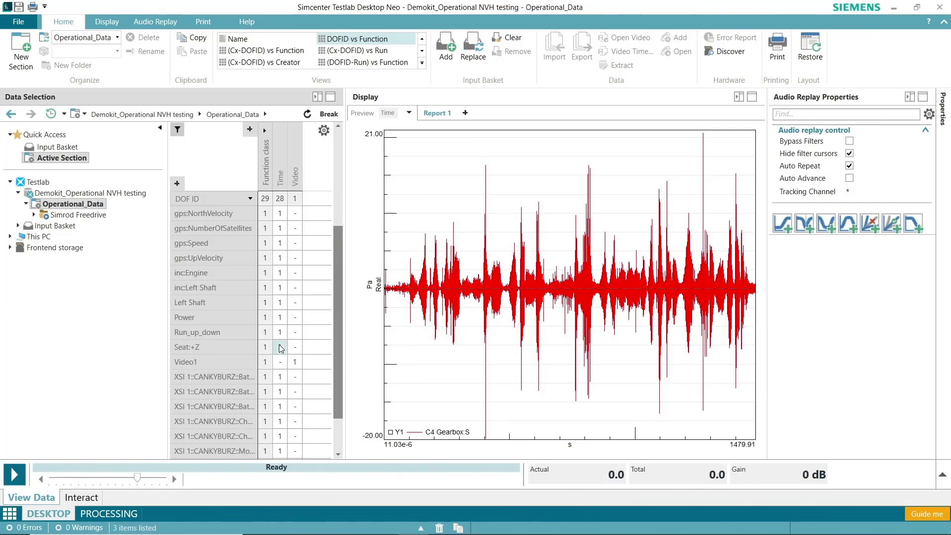
pyautogui.scroll(-1, 280, 348)
pyautogui.scroll(4, 228, 292)
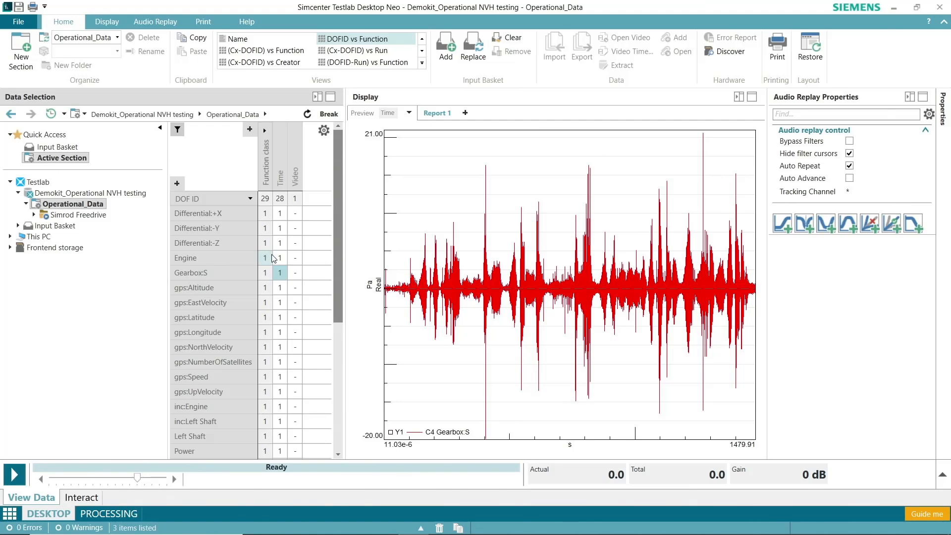
# - Display the Engine, Gearbox:S, gps:Latitude, gps:Longitude and Run_up_down time data together with the Video1 recording
pyautogui.click(280, 258)
pyautogui.keyDown('ctrl'); pyautogui.click(280, 273); pyautogui.keyUp('ctrl')
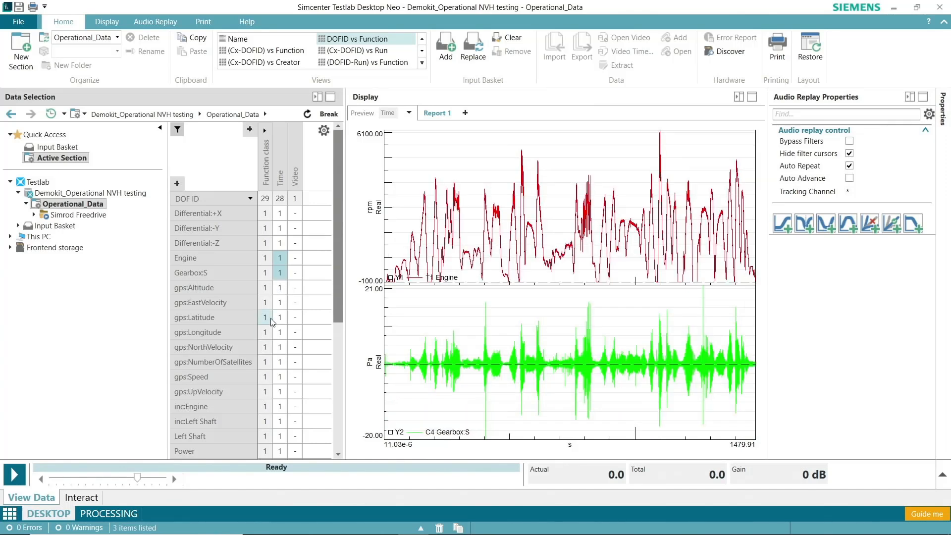
pyautogui.keyDown('ctrl'); pyautogui.click(280, 318); pyautogui.keyUp('ctrl')
pyautogui.keyDown('ctrl'); pyautogui.click(279, 333); pyautogui.keyUp('ctrl')
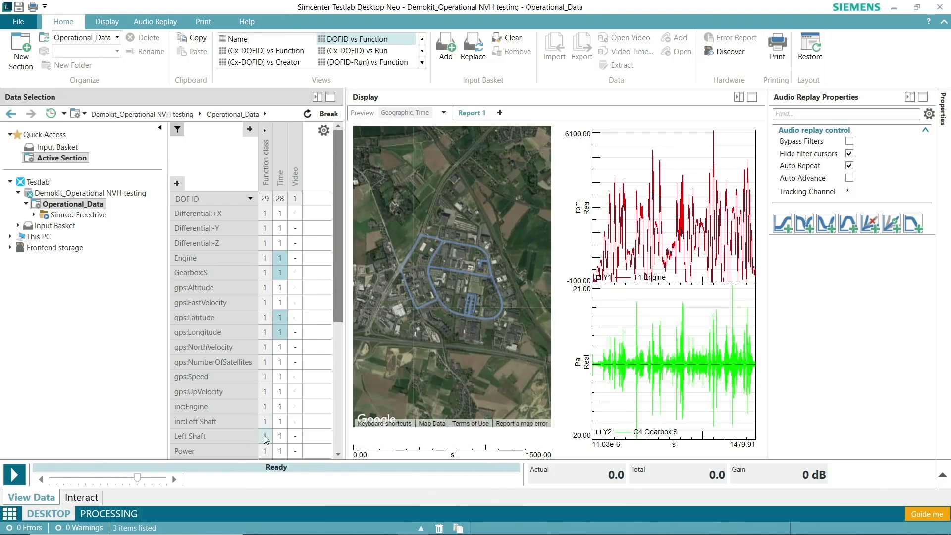
pyautogui.scroll(-2, 266, 440)
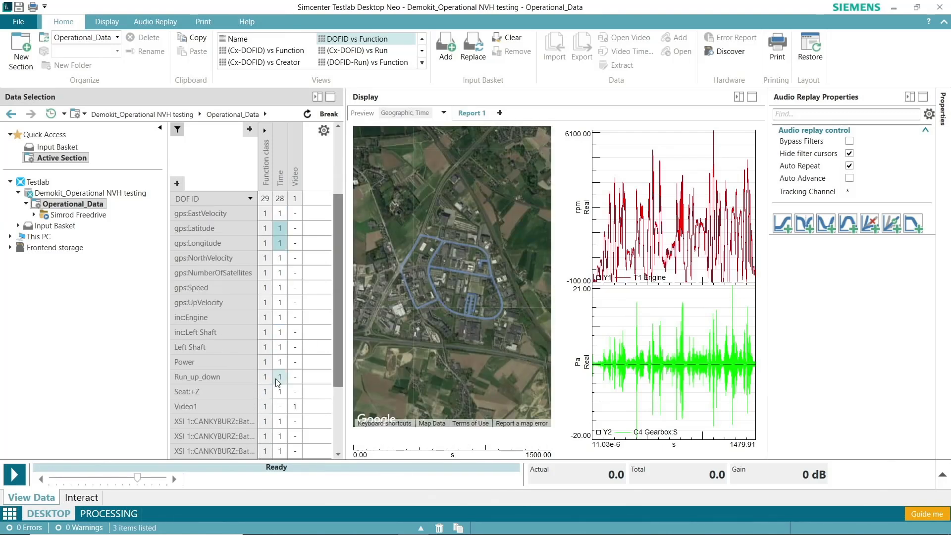
pyautogui.keyDown('ctrl'); pyautogui.click(278, 378); pyautogui.keyUp('ctrl')
pyautogui.keyDown('ctrl'); pyautogui.click(295, 407); pyautogui.keyUp('ctrl')
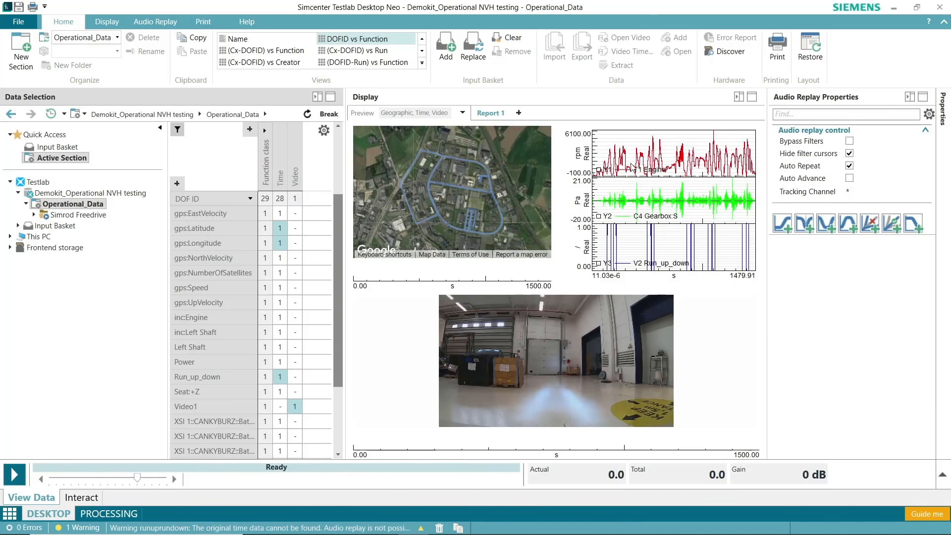
# - Zoom the time traces to the segment from about 489 to 592 s
pyautogui.moveTo(636, 161); pyautogui.dragTo(645, 165)
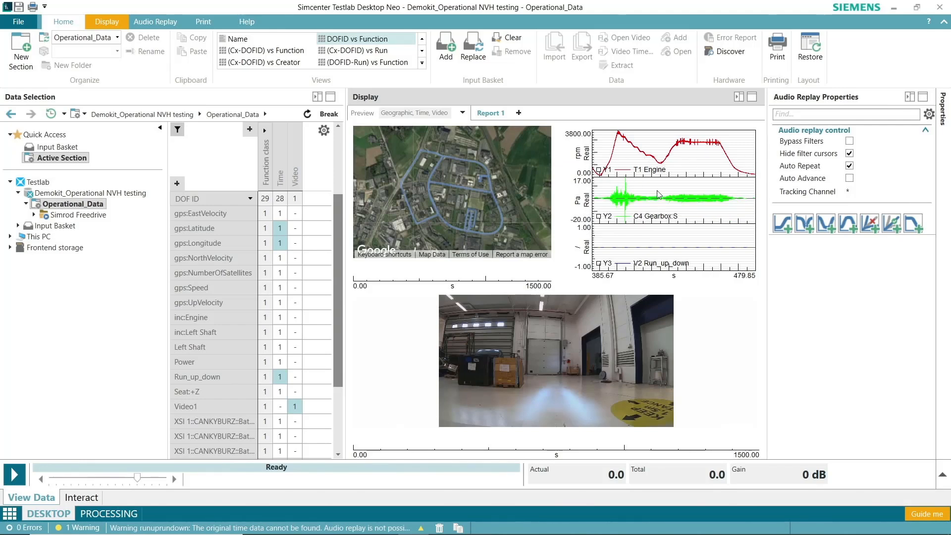
pyautogui.press('BackSpace')
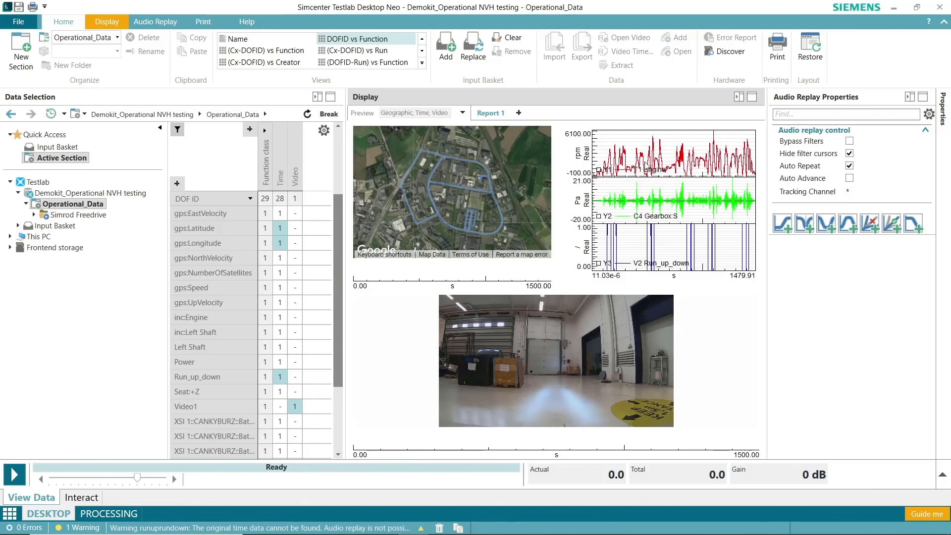
pyautogui.moveTo(658, 166); pyautogui.dragTo(657, 169)
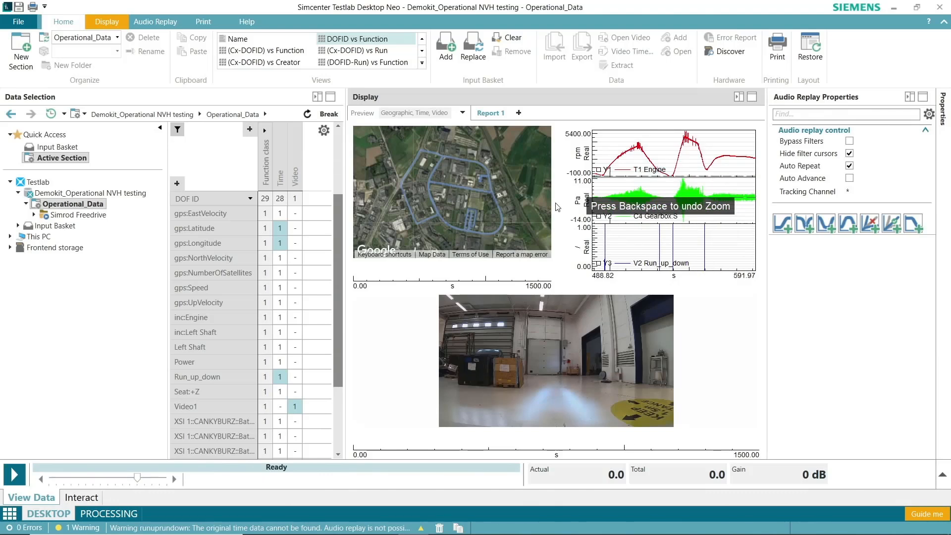
# - Replay the zoomed segment with the map and video, move the replay cursor to different run-up moments, and restart the replay
pyautogui.click(14, 475)
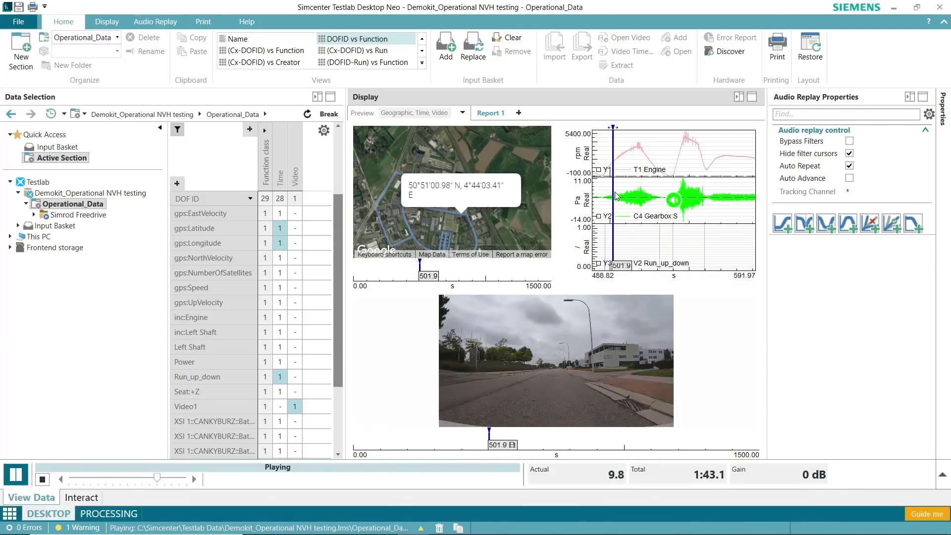
pyautogui.press('space')
pyautogui.press('space')
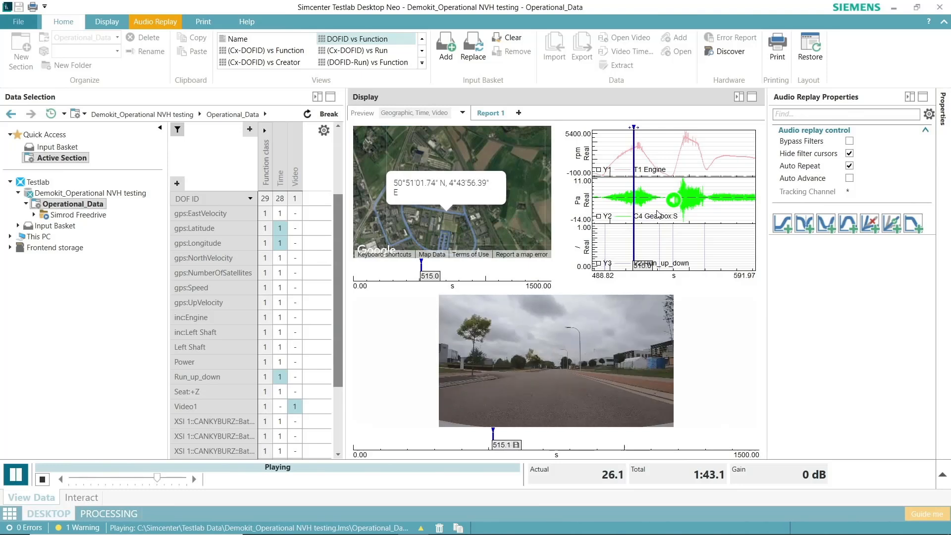
pyautogui.moveTo(637, 208); pyautogui.dragTo(688, 218)
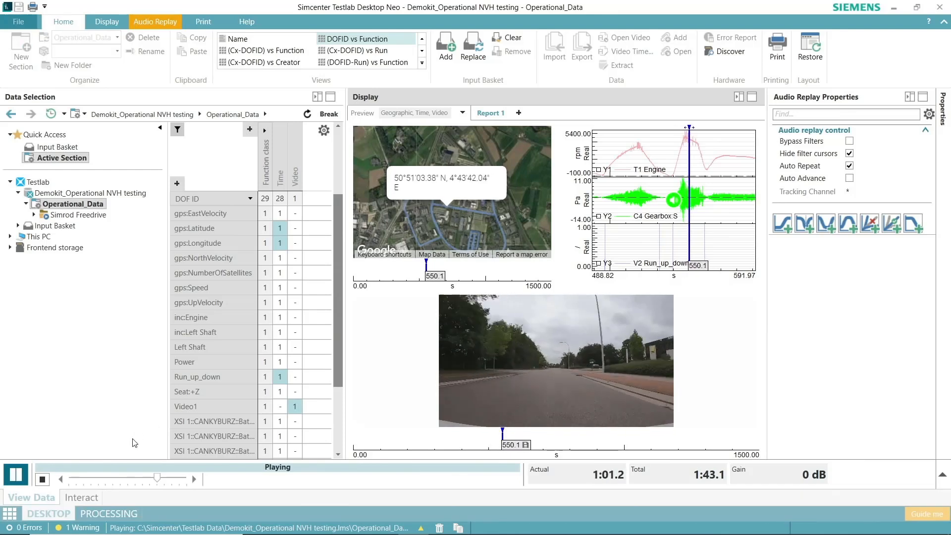
pyautogui.click(43, 480)
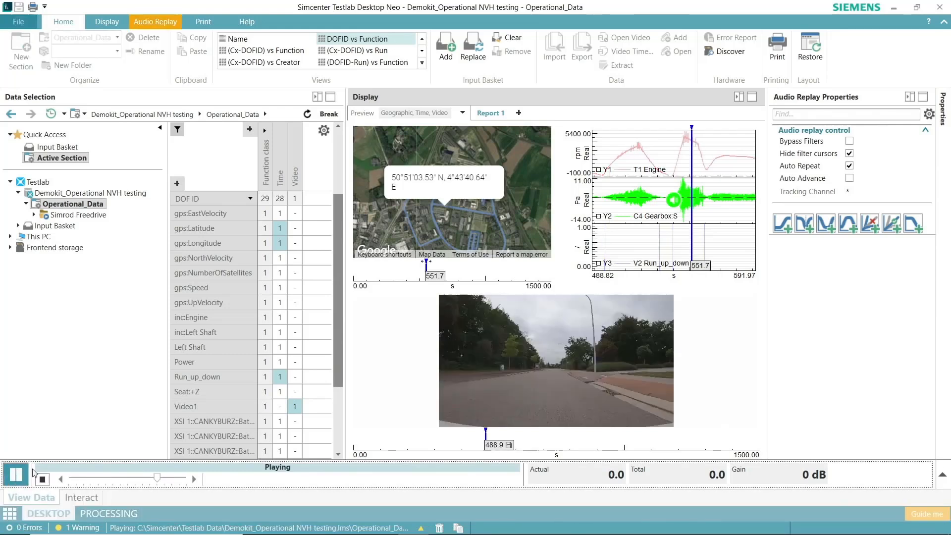
pyautogui.click(14, 474)
pyautogui.moveTo(597, 253); pyautogui.dragTo(622, 251)
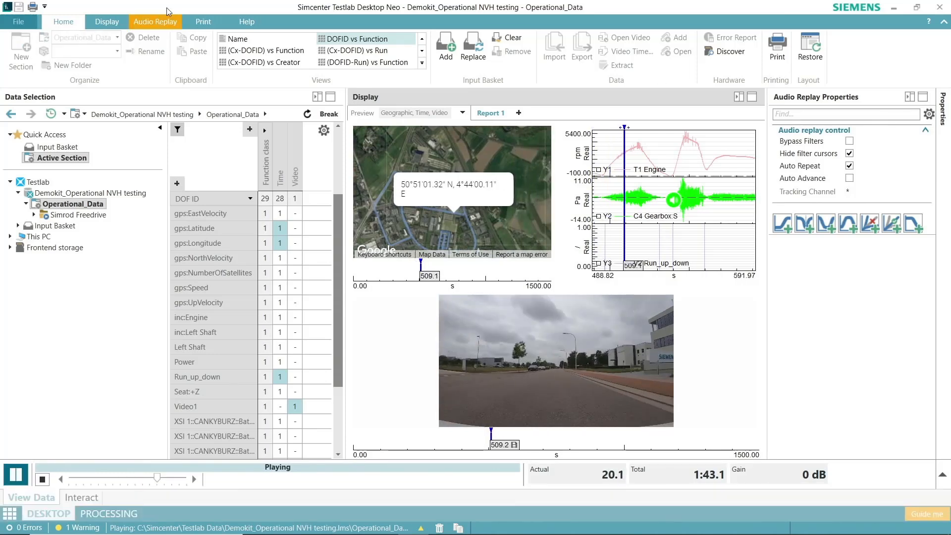
# - Add a spectrum map of the replayed signal and zoom it to about 497–534 s, pausing the replay
pyautogui.click(155, 20)
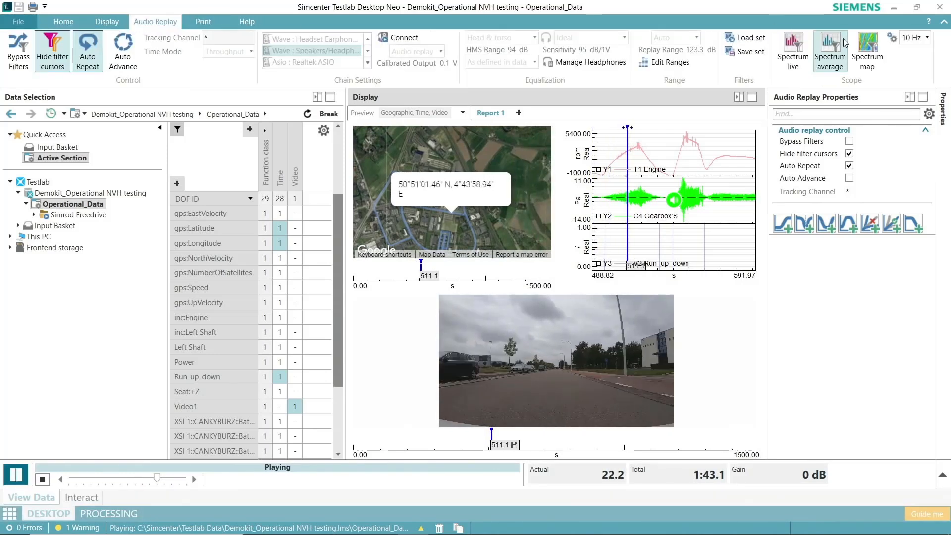
pyautogui.click(866, 55)
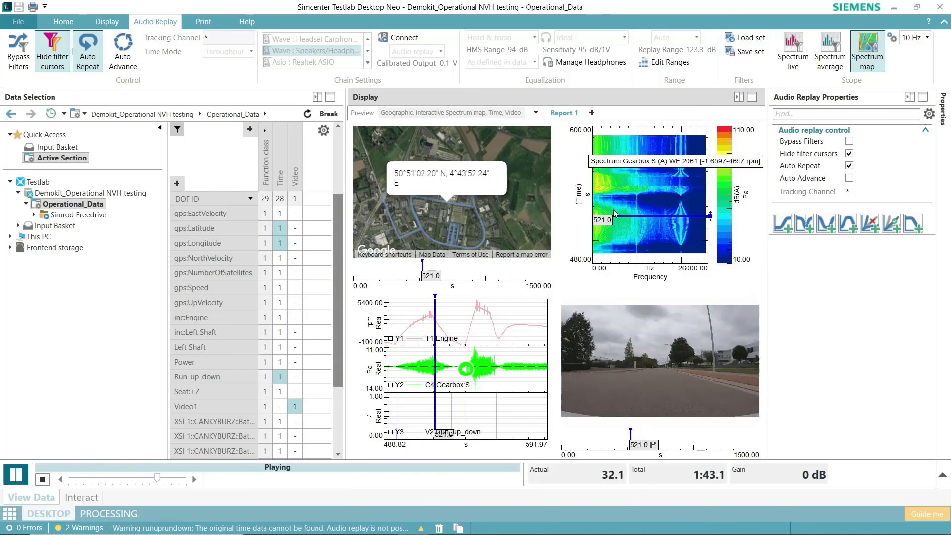
pyautogui.moveTo(613, 206); pyautogui.dragTo(614, 245)
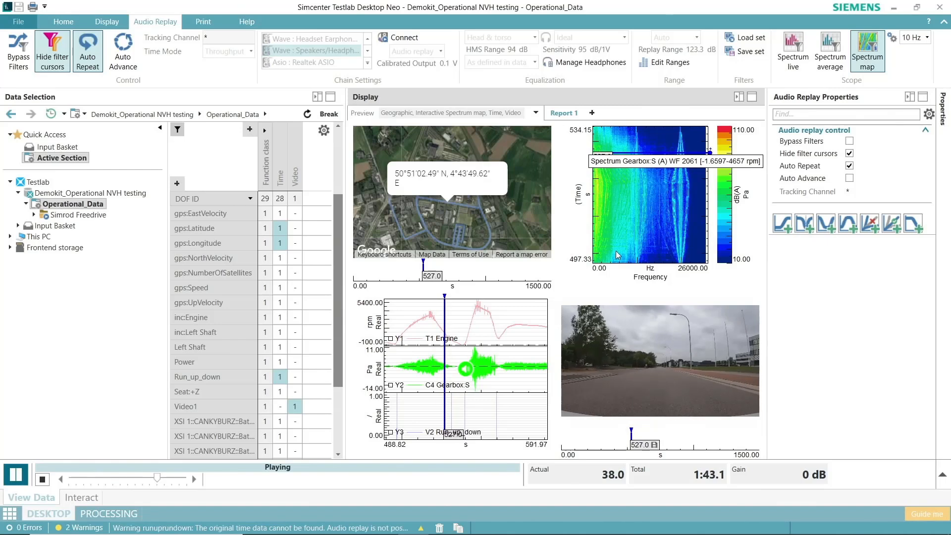
pyautogui.click(4, 478)
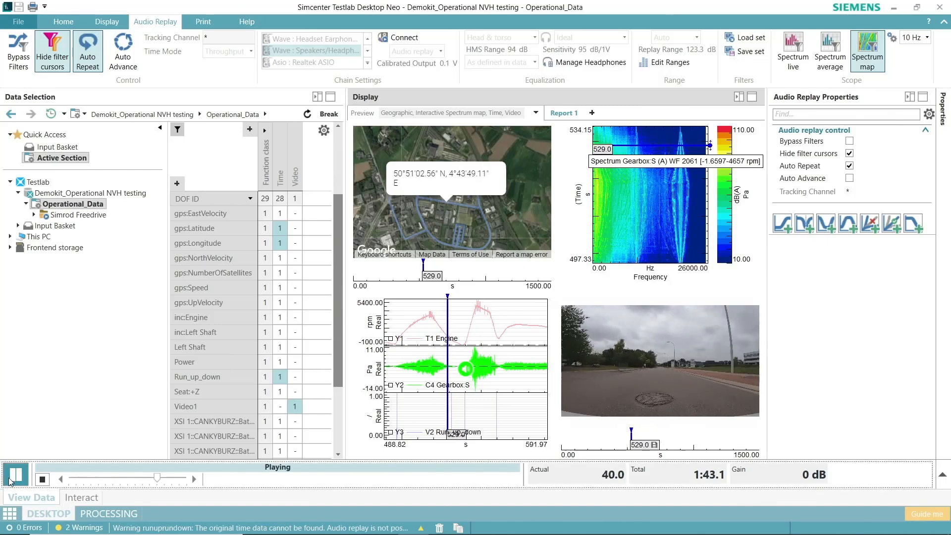
# - Swap the spectrum map's axes in the colormap options so time runs horizontally and frequency vertically
pyautogui.rightClick(692, 245)
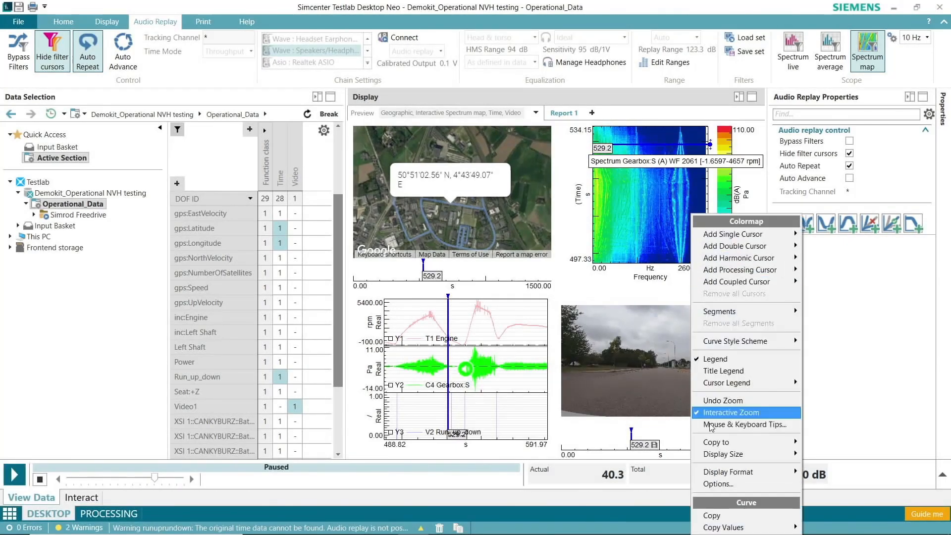
pyautogui.click(726, 484)
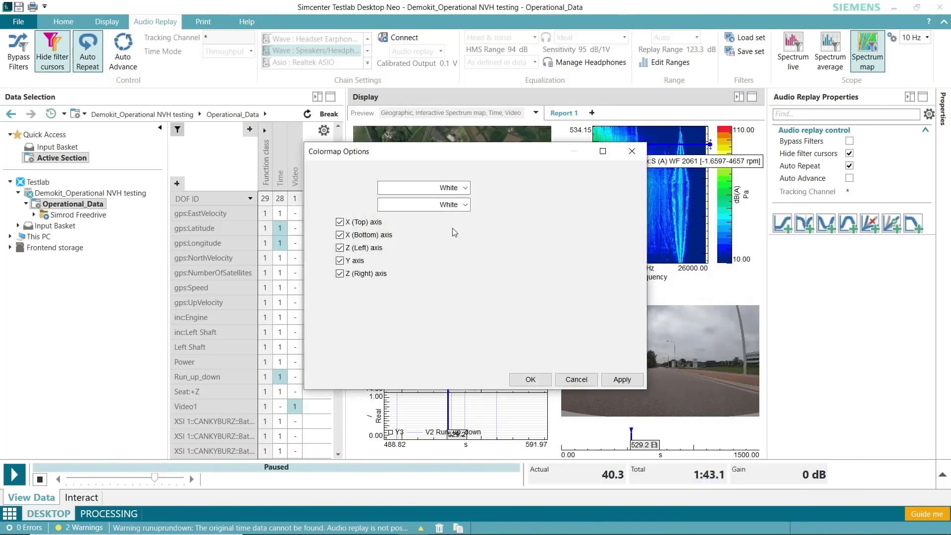
pyautogui.click(387, 170)
pyautogui.click(320, 202)
pyautogui.click(616, 381)
pyautogui.click(528, 381)
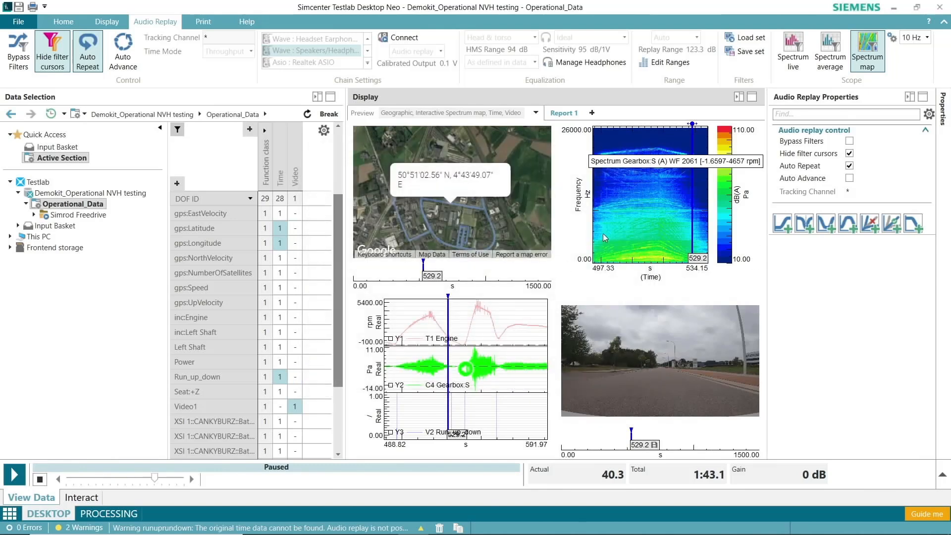
# - Add an order stop filter as the only audio replay filter and set its order to 10.24
pyautogui.click(784, 230)
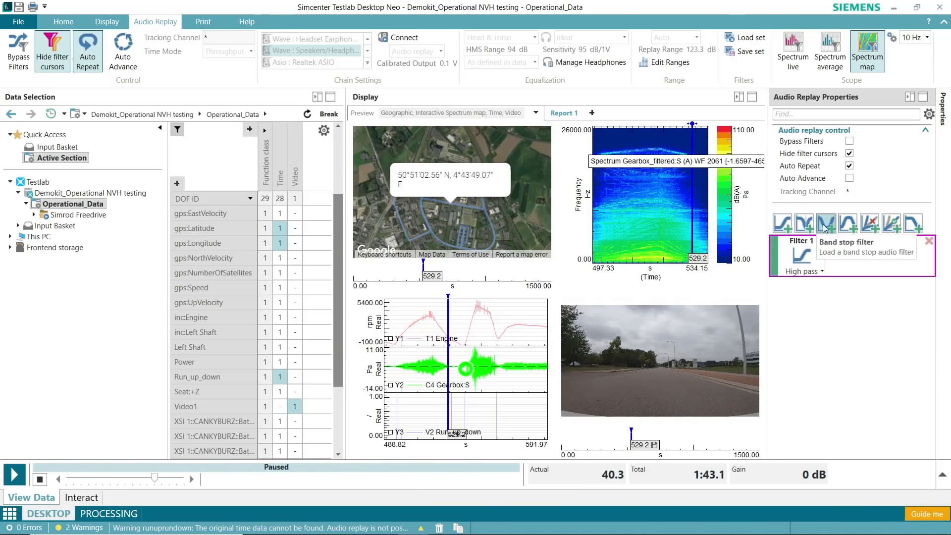
pyautogui.click(874, 229)
pyautogui.click(929, 242)
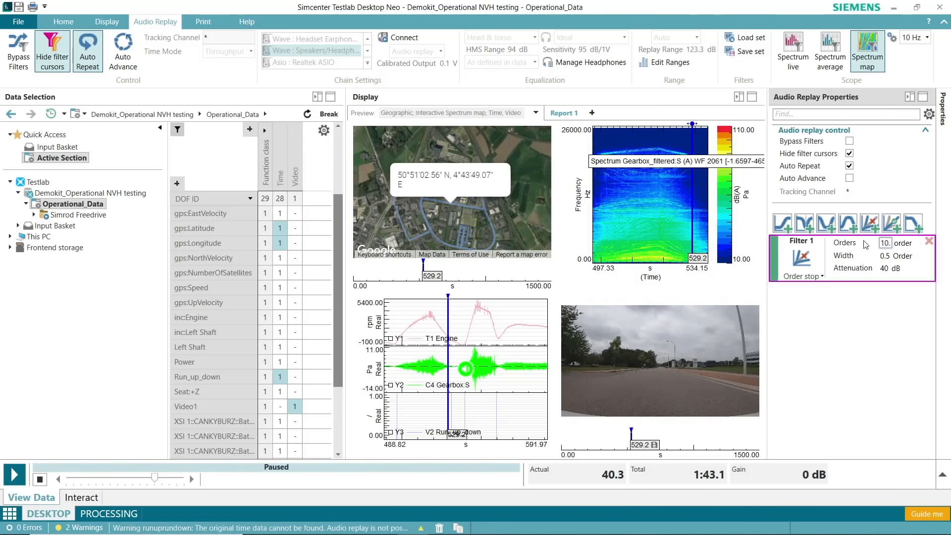
pyautogui.write('24')
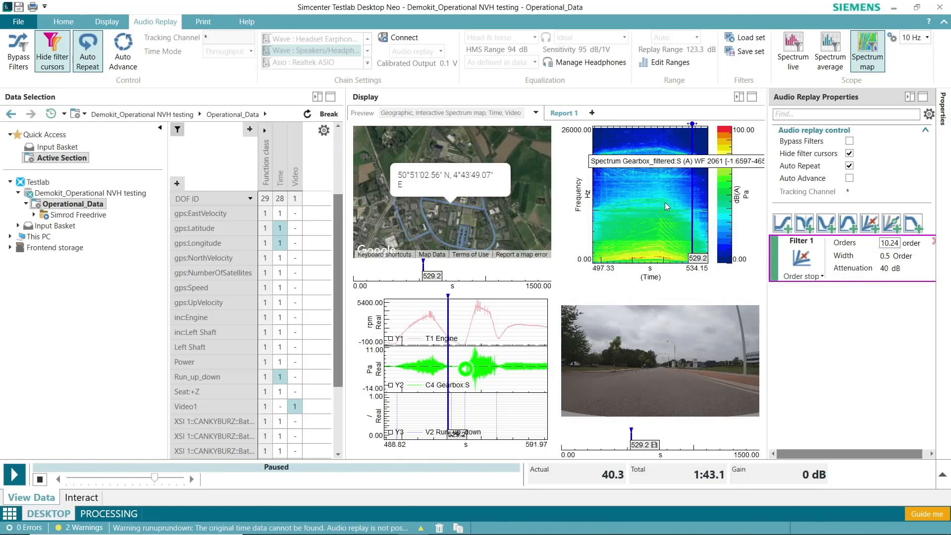
# - Replay the filtered signal from about 503 s and zoom the spectrum map's frequency axis to about 0–2689 Hz
pyautogui.moveTo(662, 201); pyautogui.dragTo(640, 286)
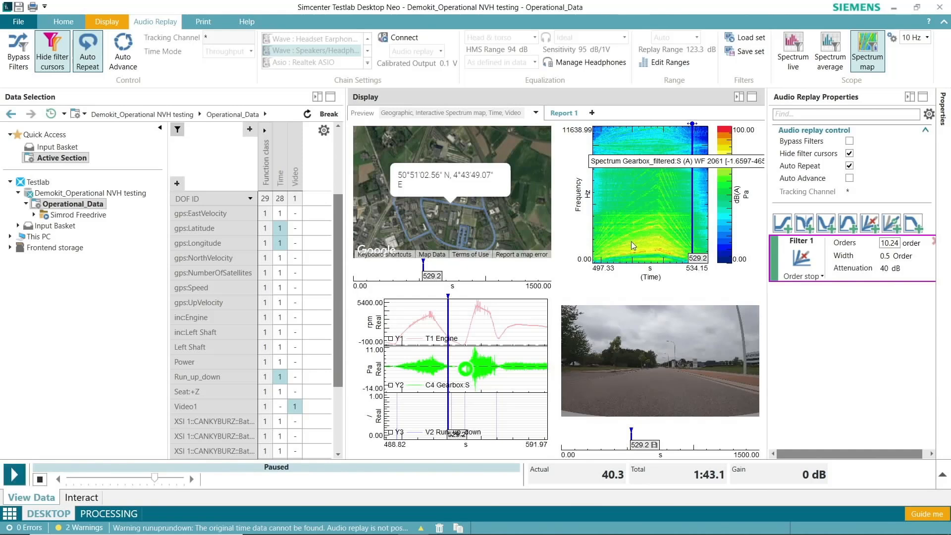
pyautogui.moveTo(699, 258); pyautogui.dragTo(610, 258)
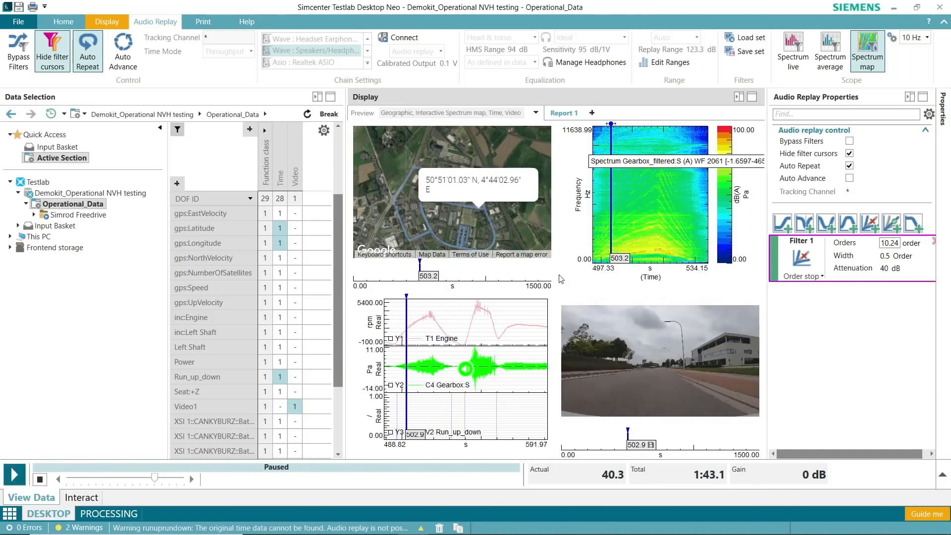
pyautogui.click(14, 475)
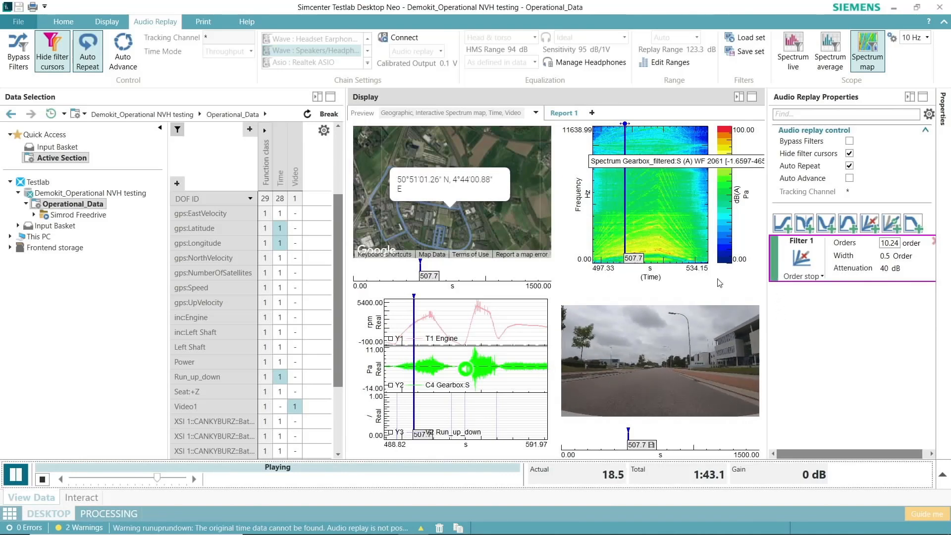
pyautogui.moveTo(683, 232); pyautogui.dragTo(679, 269)
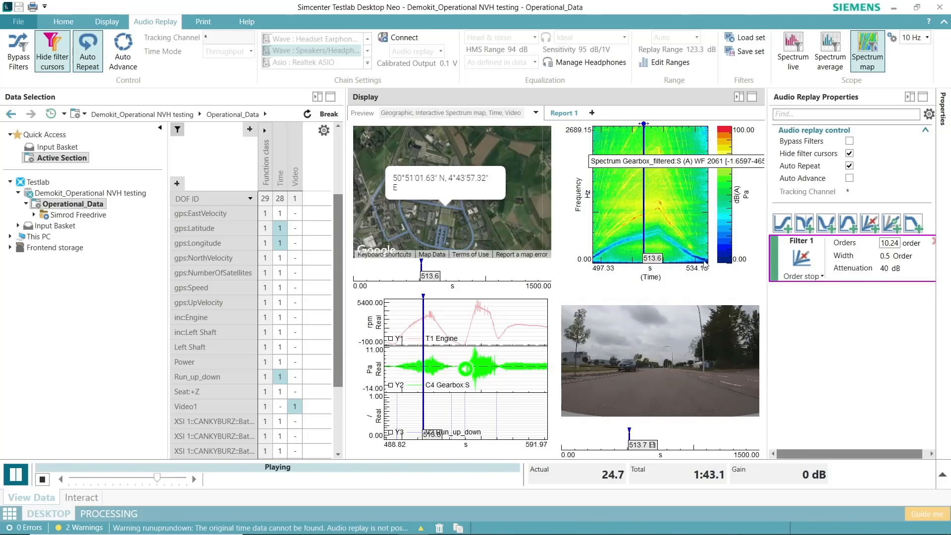
# - Compare the replay with the 10.24 order stop filter switched off and back on, and stop the replay
pyautogui.click(774, 267)
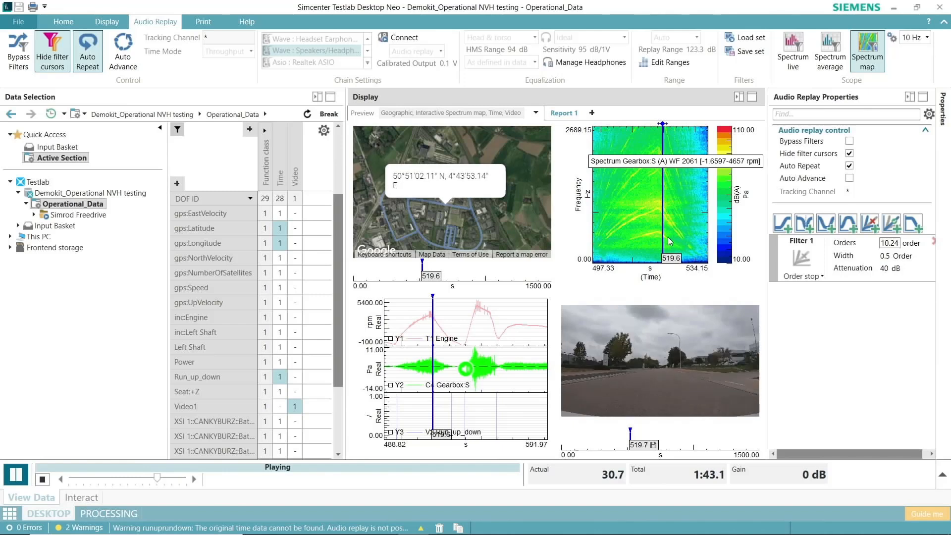
pyautogui.click(773, 261)
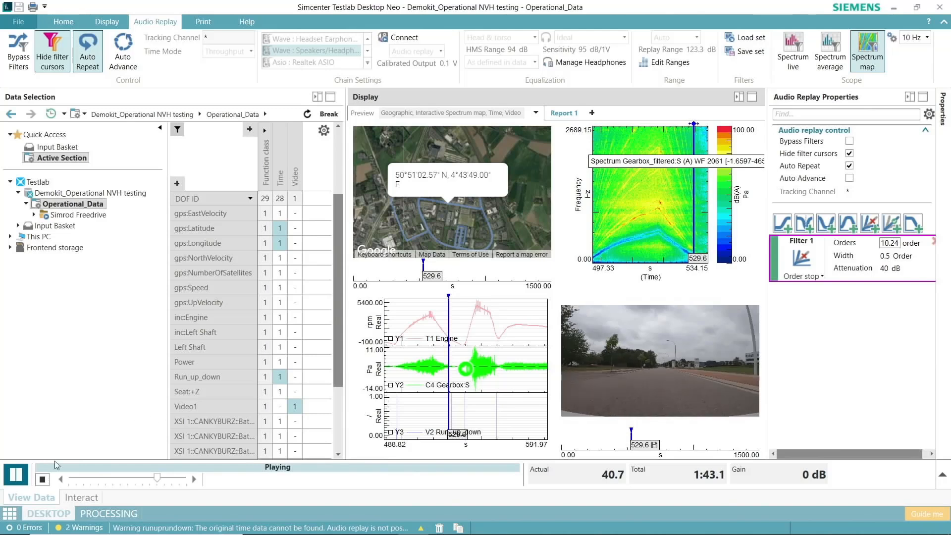
pyautogui.click(43, 480)
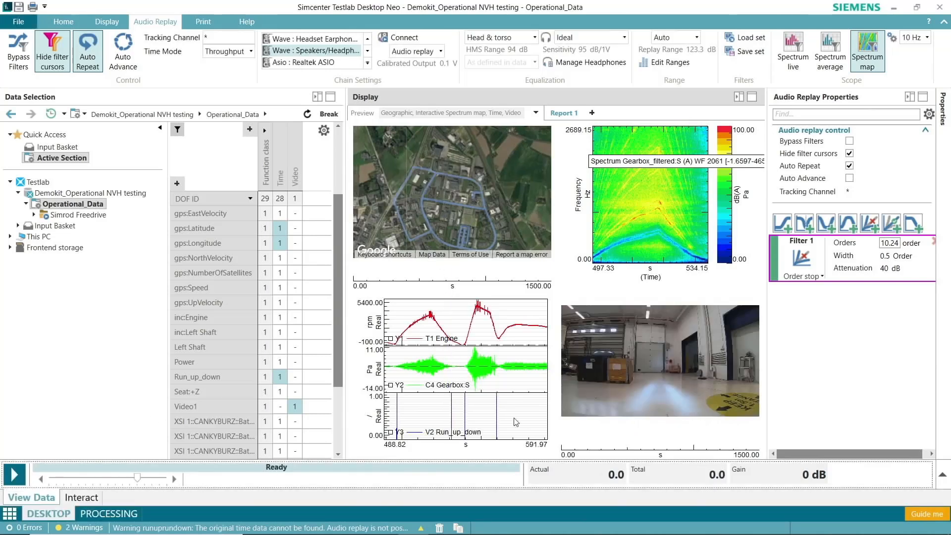
# - Add two more order stop filters and set their orders to 18 and 36
pyautogui.click(868, 227)
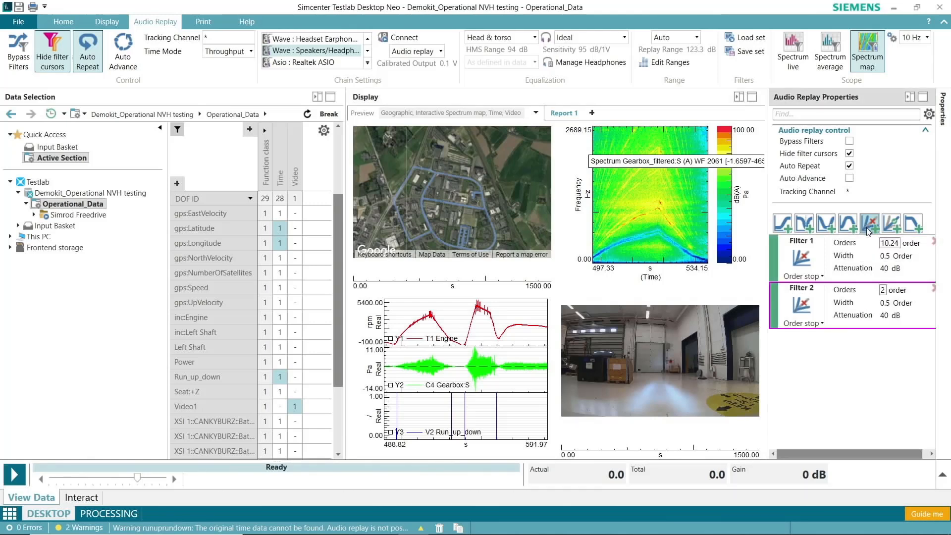
pyautogui.click(868, 227)
pyautogui.click(847, 293)
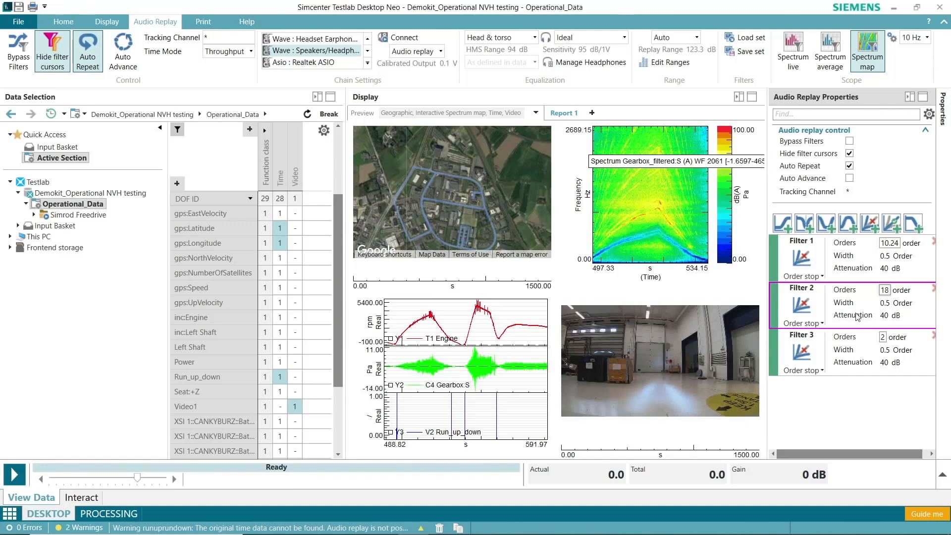
pyautogui.click(885, 337)
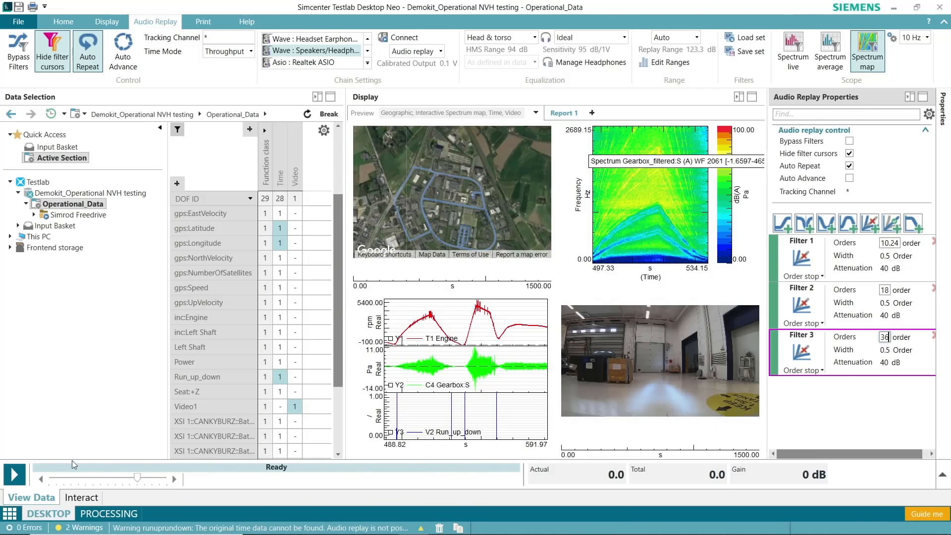
# - Replay the signal from around 505 s, comparing it with all filters bypassed and active, and stop the replay
pyautogui.click(19, 480)
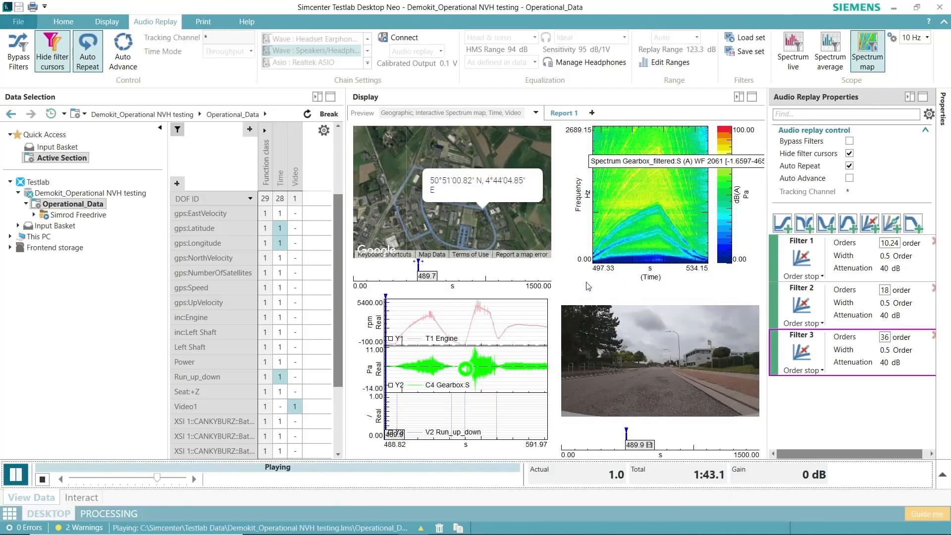
pyautogui.moveTo(391, 406); pyautogui.dragTo(409, 407)
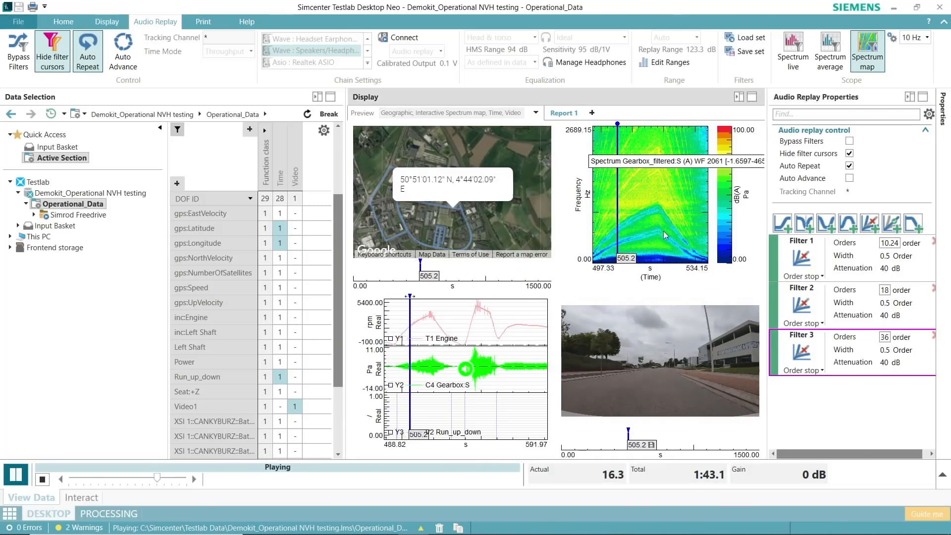
pyautogui.click(849, 141)
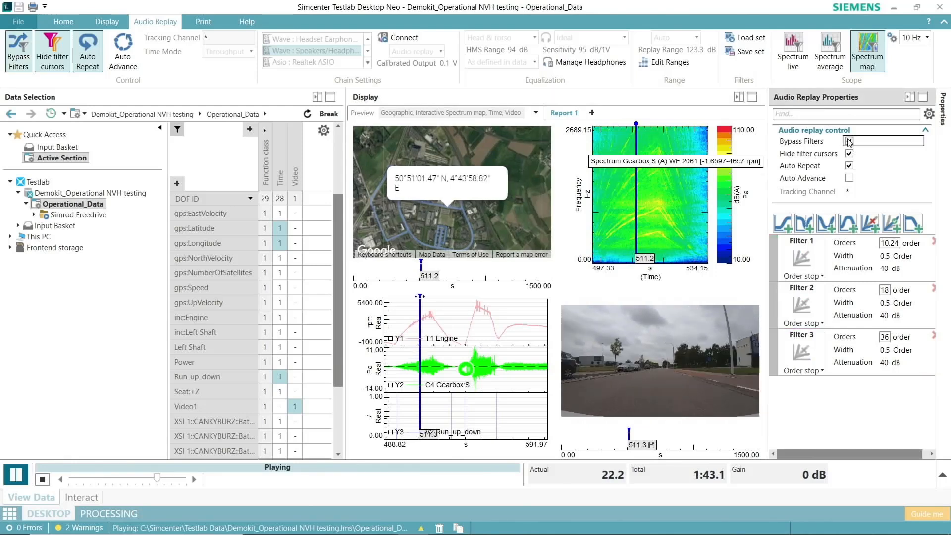
pyautogui.click(849, 142)
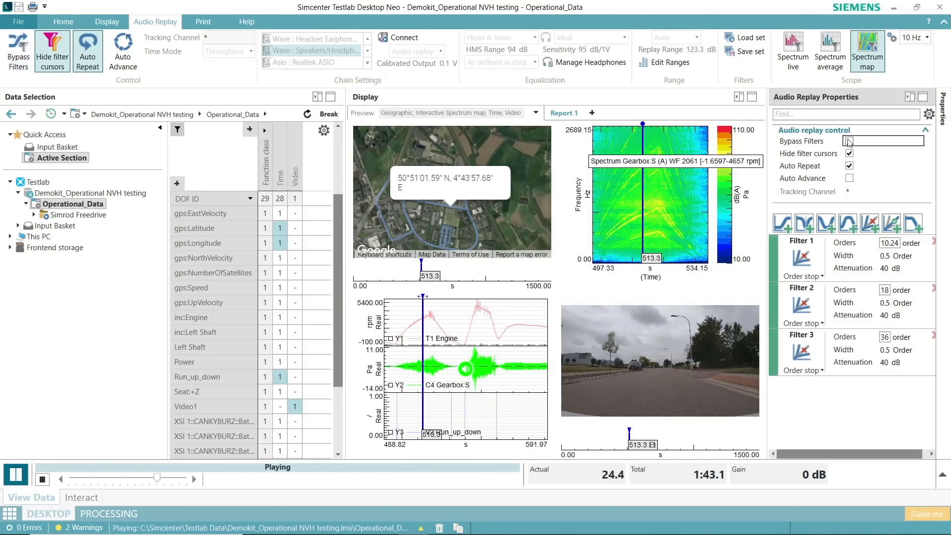
pyautogui.click(849, 142)
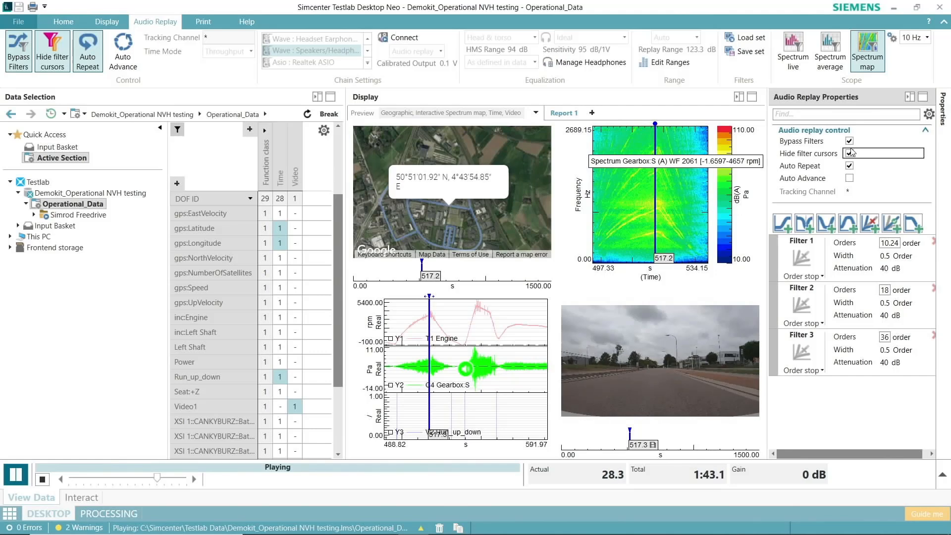
pyautogui.click(850, 142)
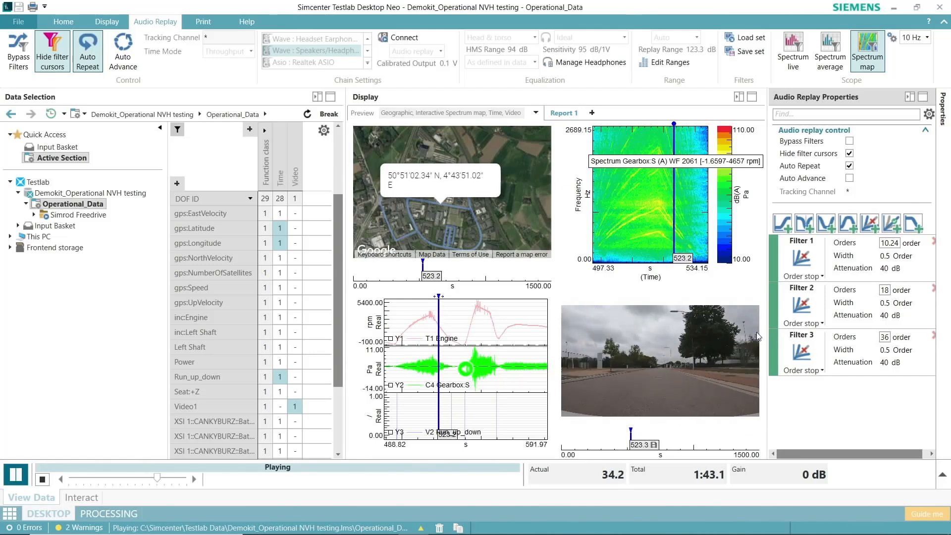
pyautogui.click(42, 480)
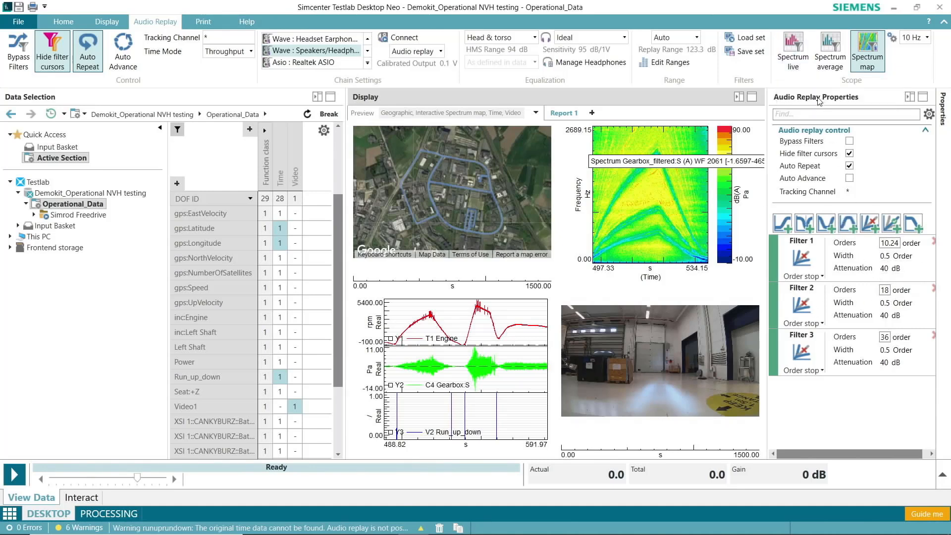
# - Add a live spectrum to the display and replay the signal with the filters active, bypassed and active again before stopping
pyautogui.click(794, 54)
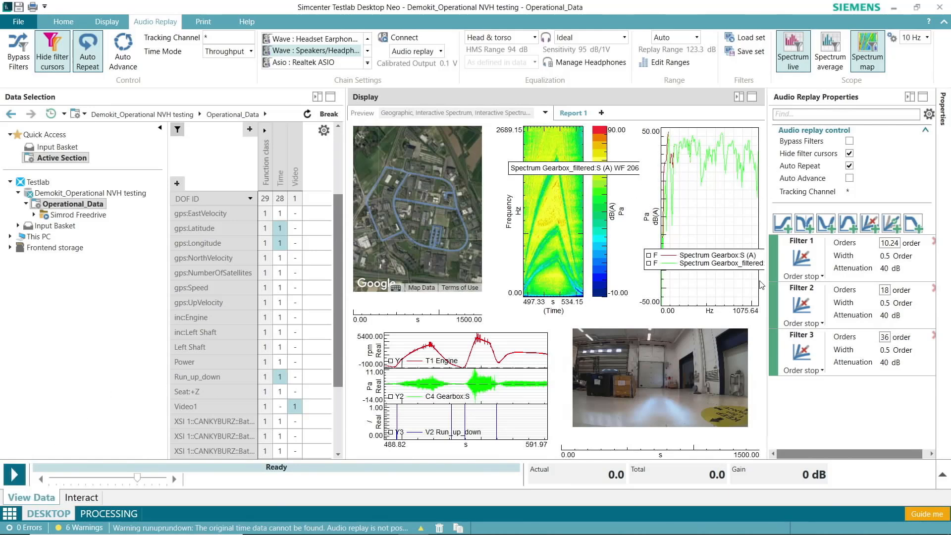
pyautogui.moveTo(706, 255); pyautogui.dragTo(698, 252)
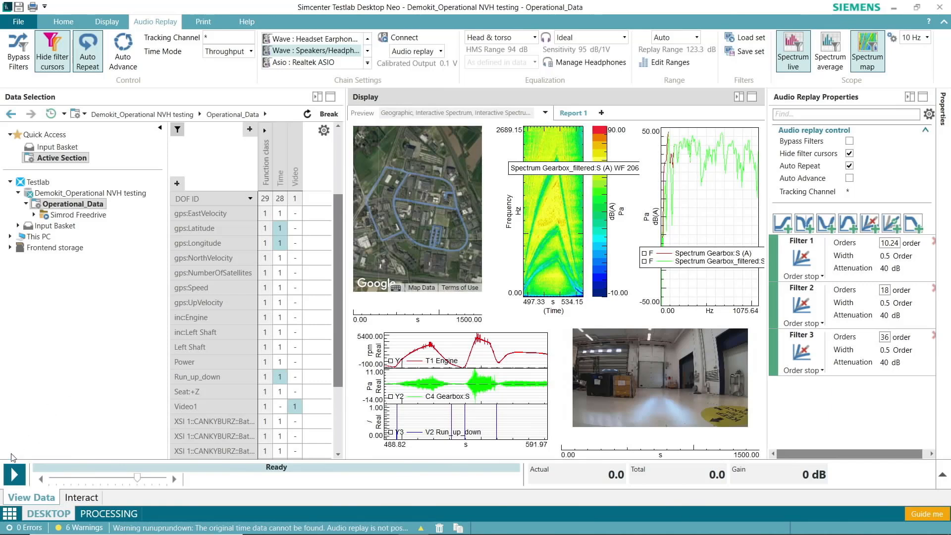
pyautogui.click(14, 474)
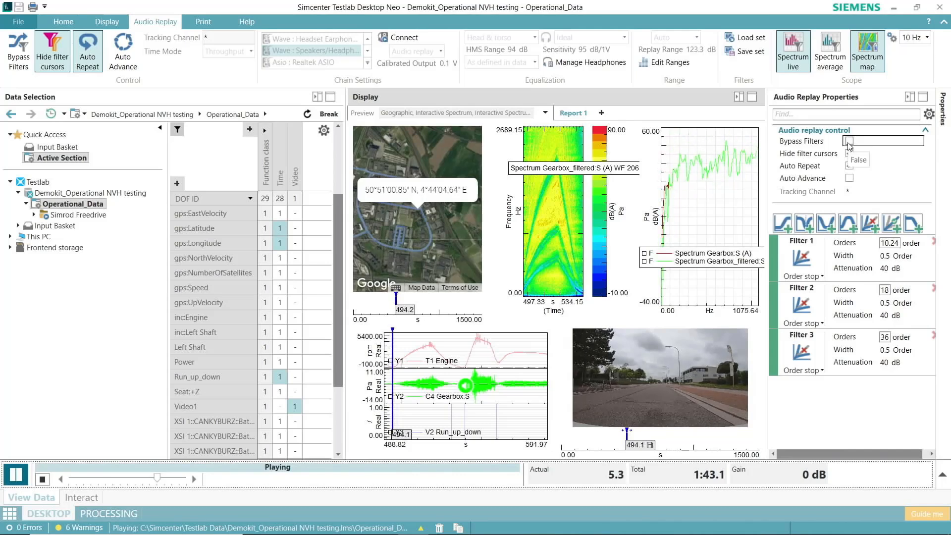
pyautogui.click(849, 141)
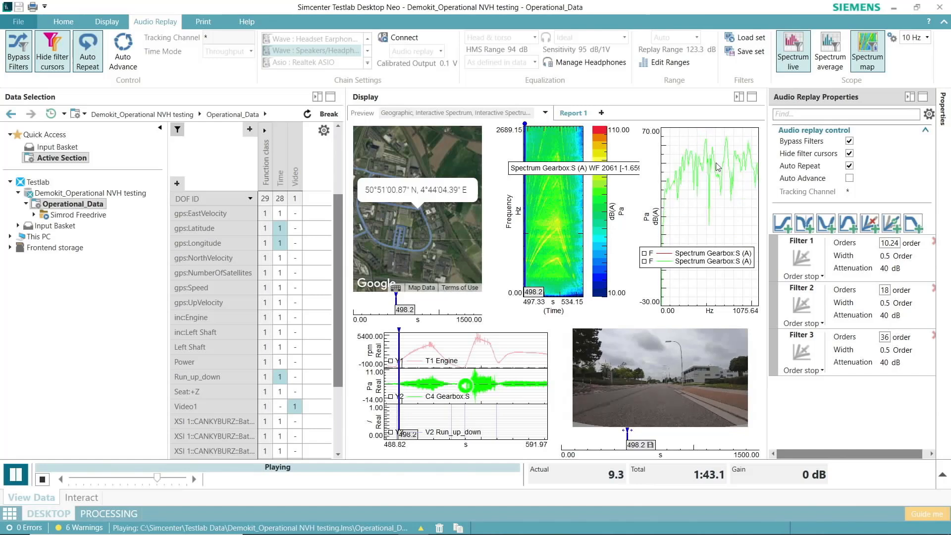
pyautogui.click(849, 142)
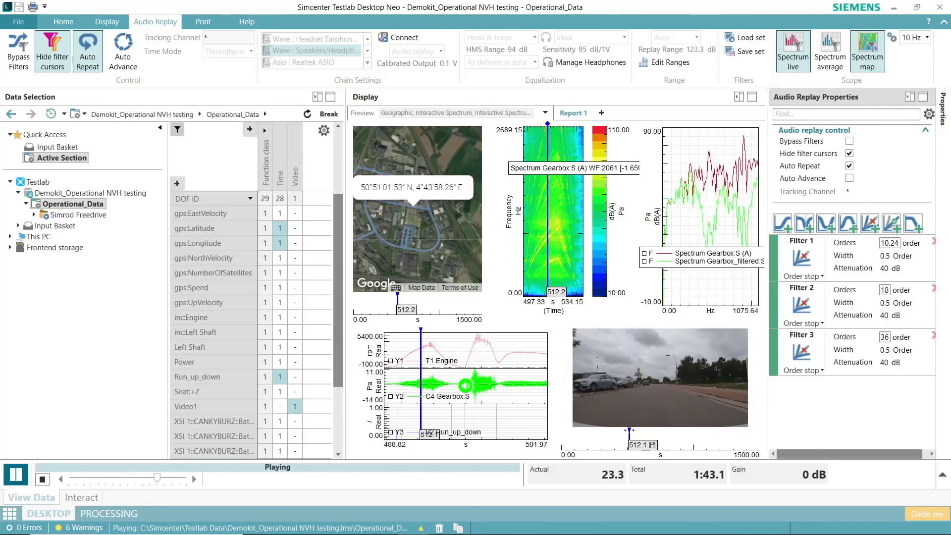
pyautogui.click(43, 479)
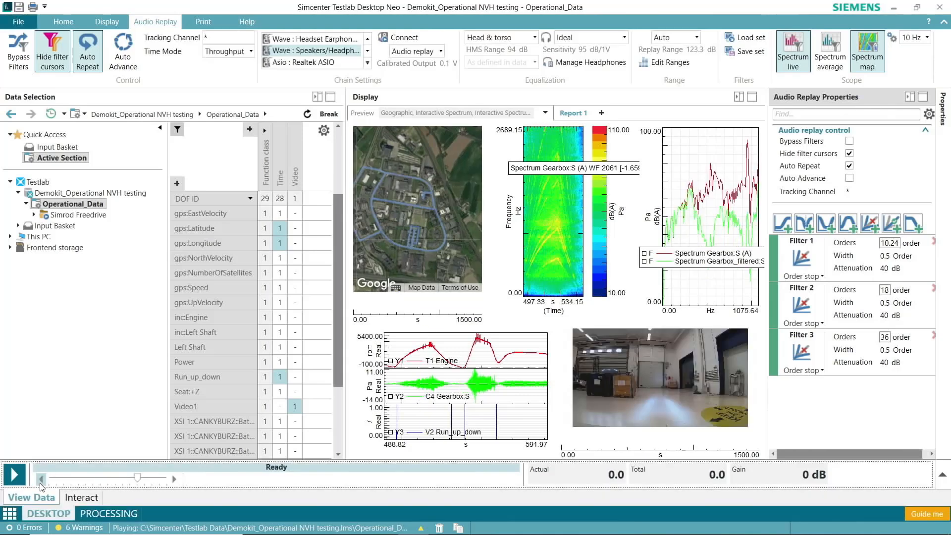
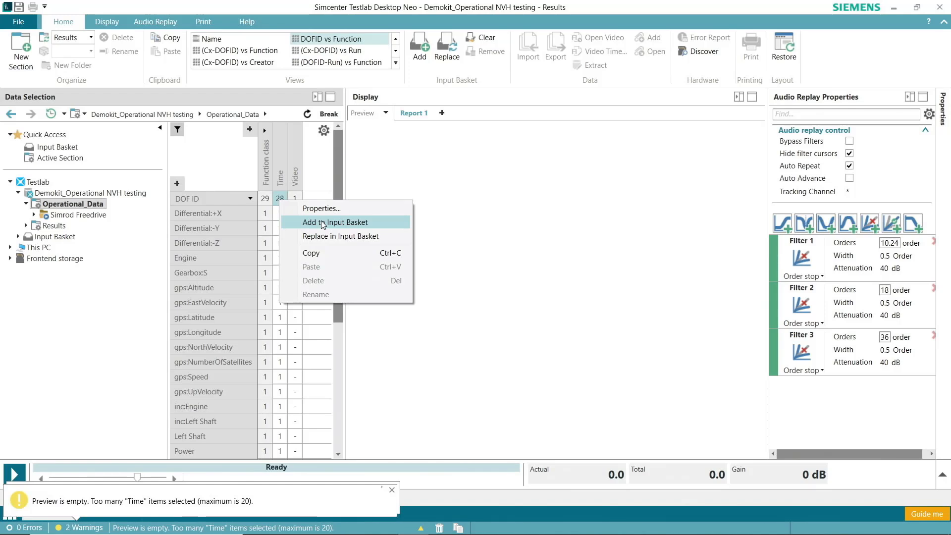
# - Add all time channels of the Operational_Data section to the input basket
pyautogui.click(322, 222)
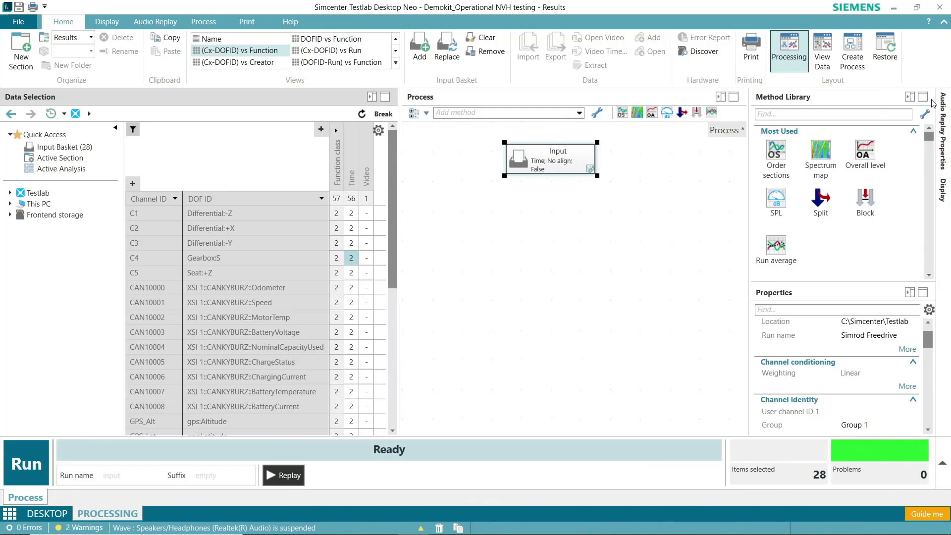
# - Browse the method library and the add-method list for the available processing methods
pyautogui.scroll(-5, 929, 145)
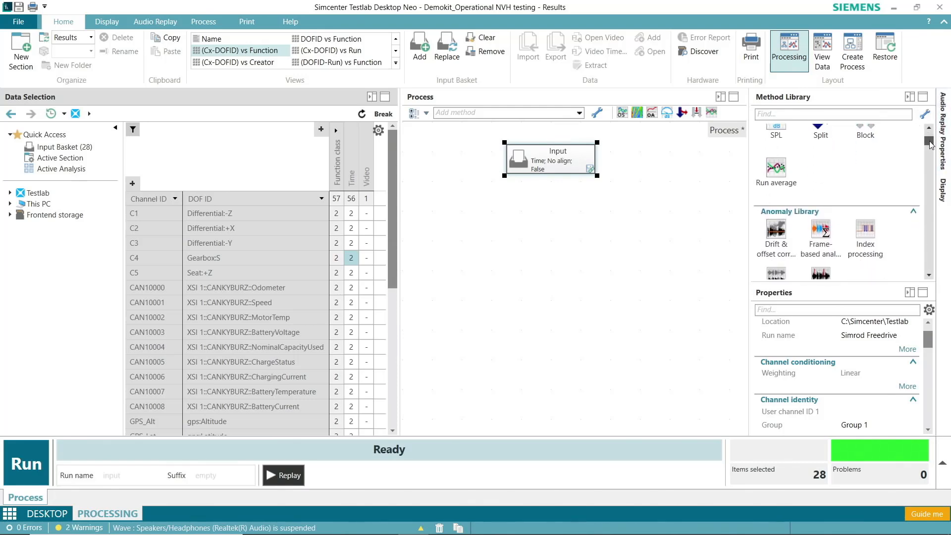
pyautogui.scroll(-5, 929, 145)
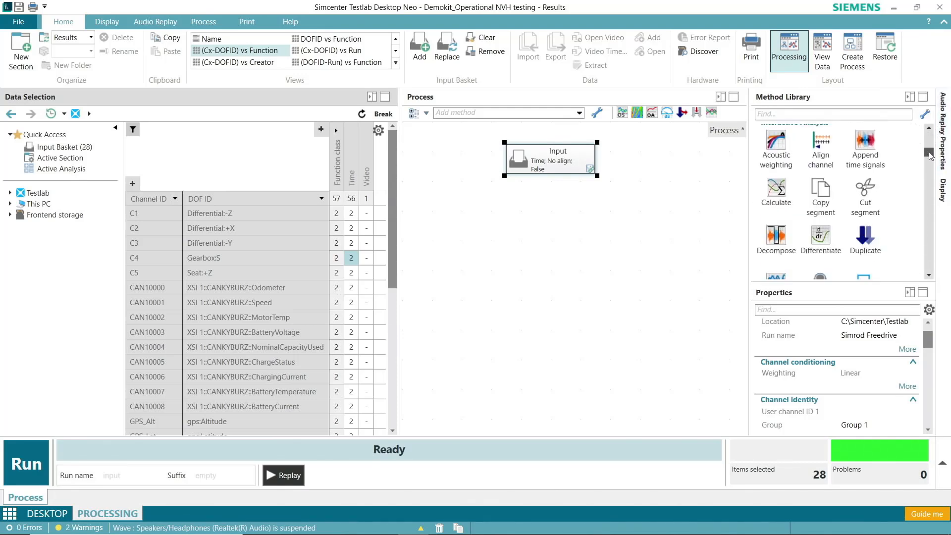
pyautogui.moveTo(930, 160); pyautogui.dragTo(924, 184)
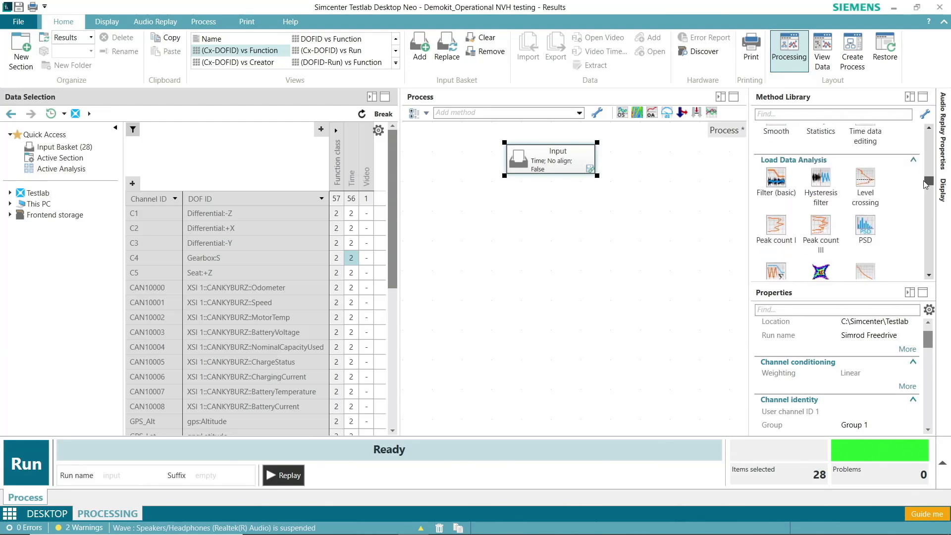
pyautogui.click(579, 113)
pyautogui.moveTo(578, 150); pyautogui.dragTo(559, 334)
pyautogui.click(683, 250)
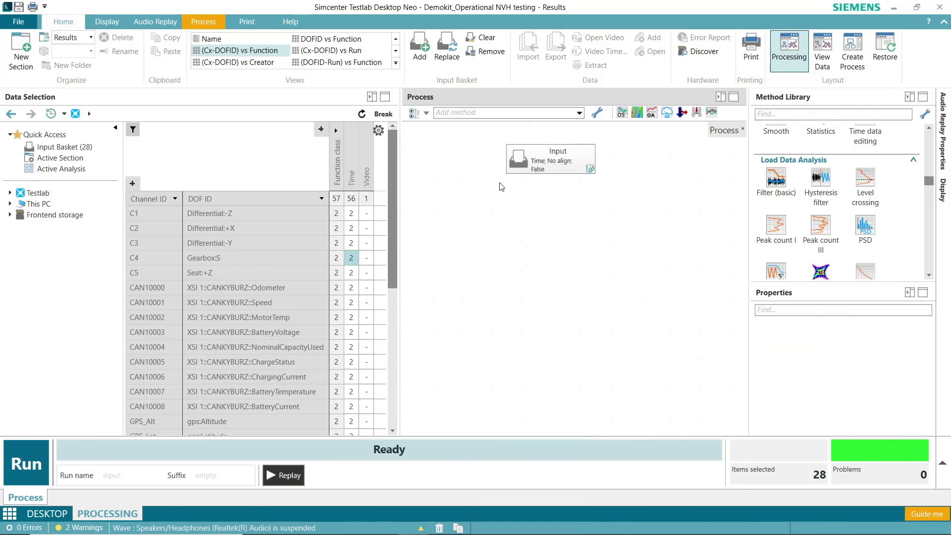
# - Show the input basket's contents and open the time display beneath the process, making it slightly taller
pyautogui.click(568, 162)
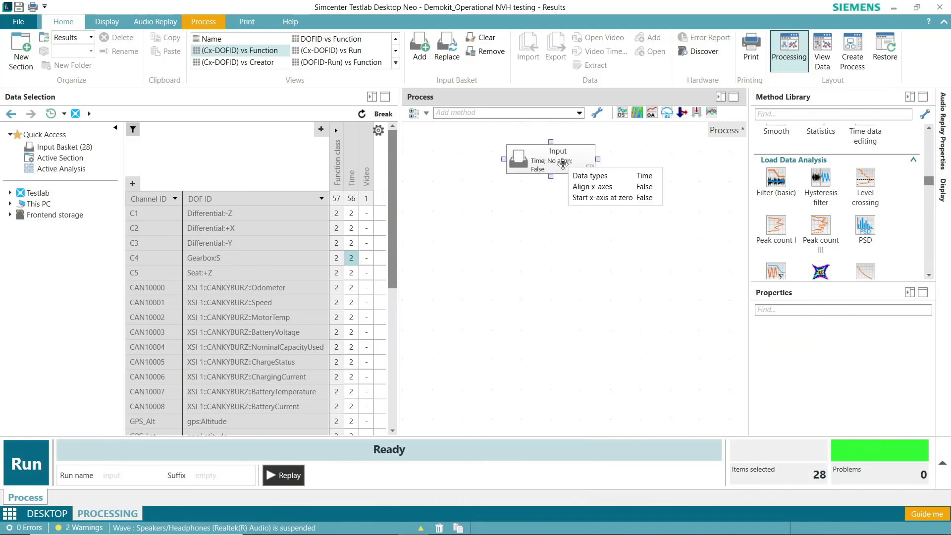
pyautogui.click(569, 156)
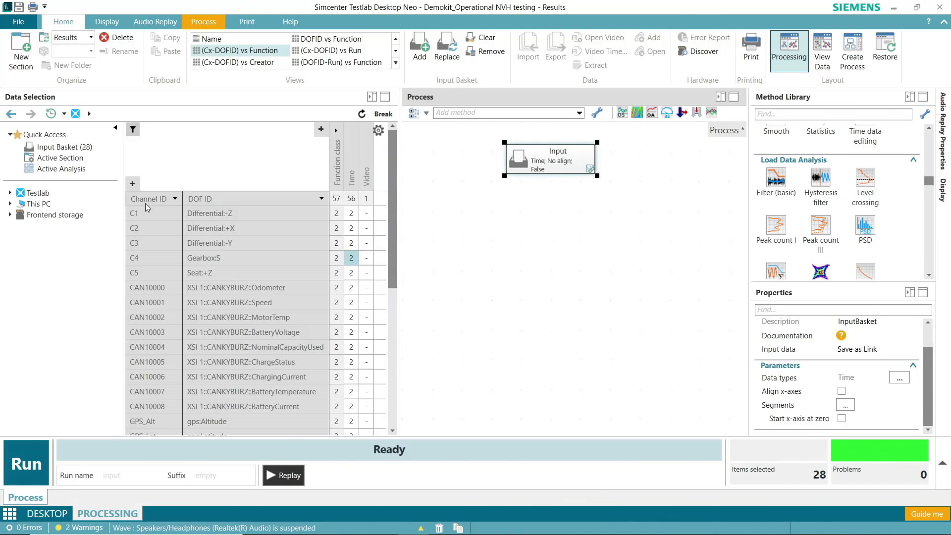
pyautogui.click(109, 144)
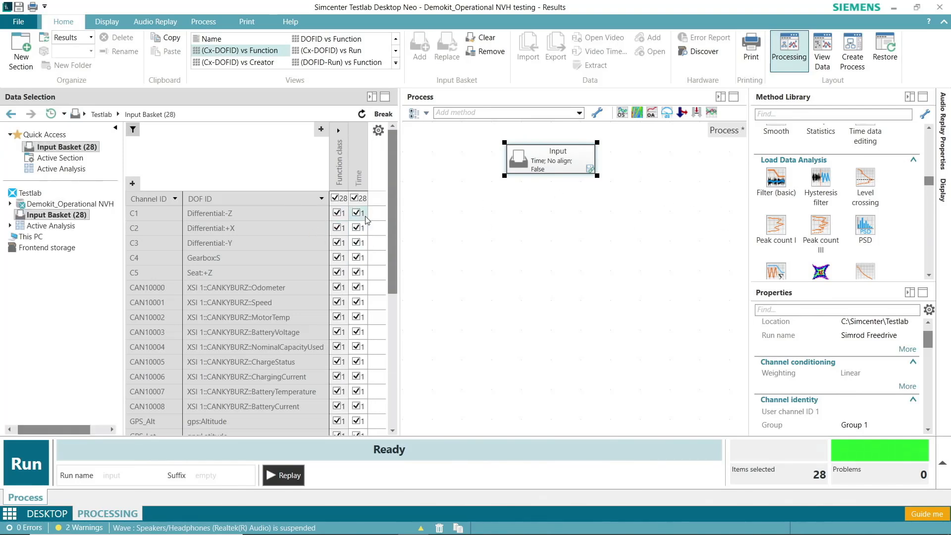
pyautogui.click(943, 198)
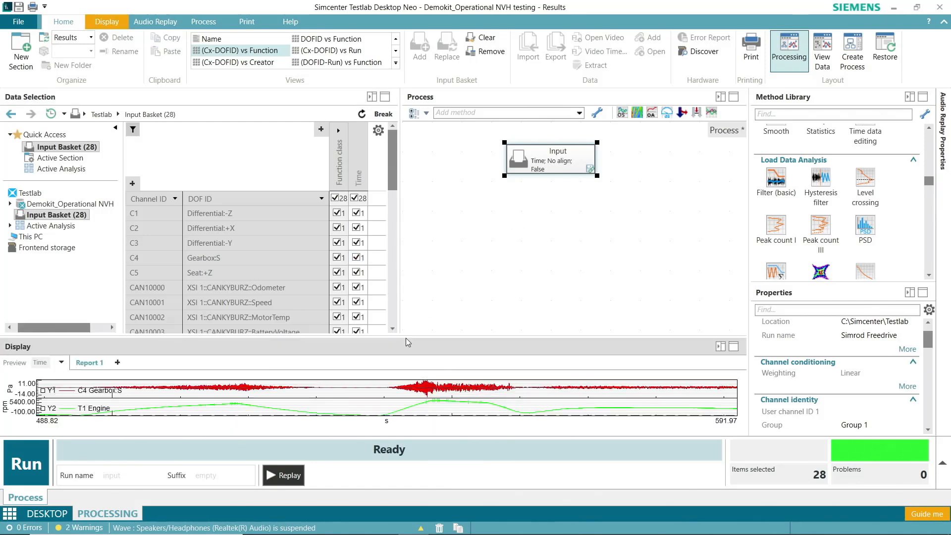
pyautogui.moveTo(408, 331); pyautogui.dragTo(418, 316)
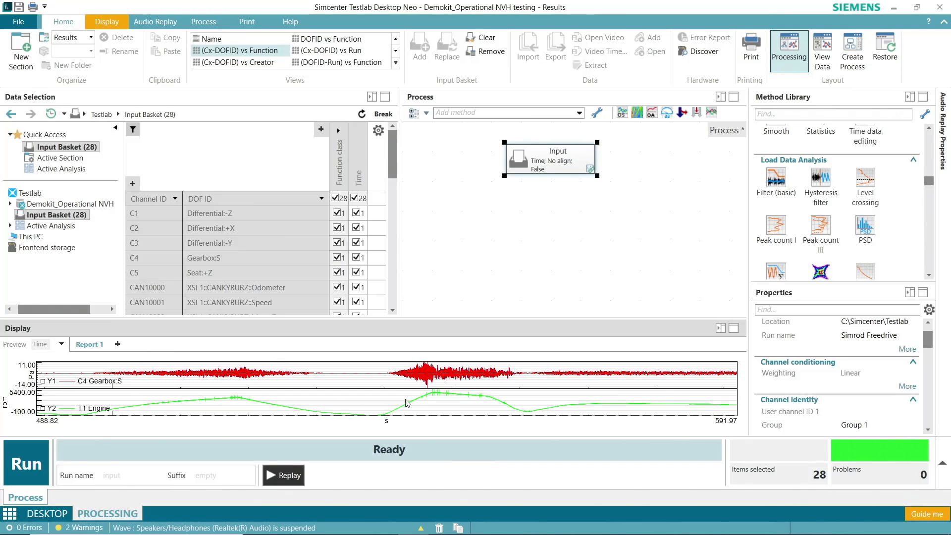
# - Limit the Input block to the segment from 495.16 to 530.08 s on the Gearbox:S and Engine time traces
pyautogui.scroll(-3, 310, 277)
pyautogui.scroll(3, 356, 269)
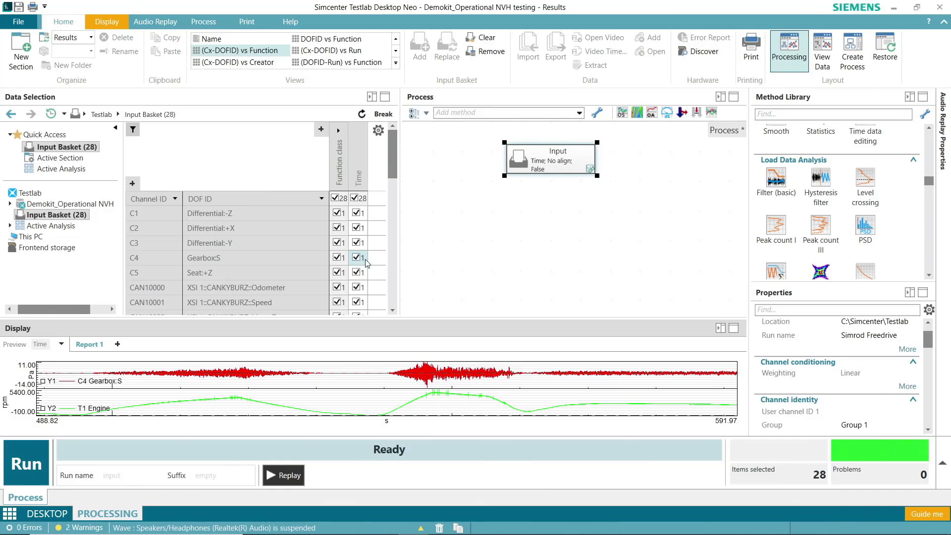
pyautogui.scroll(-3, 366, 267)
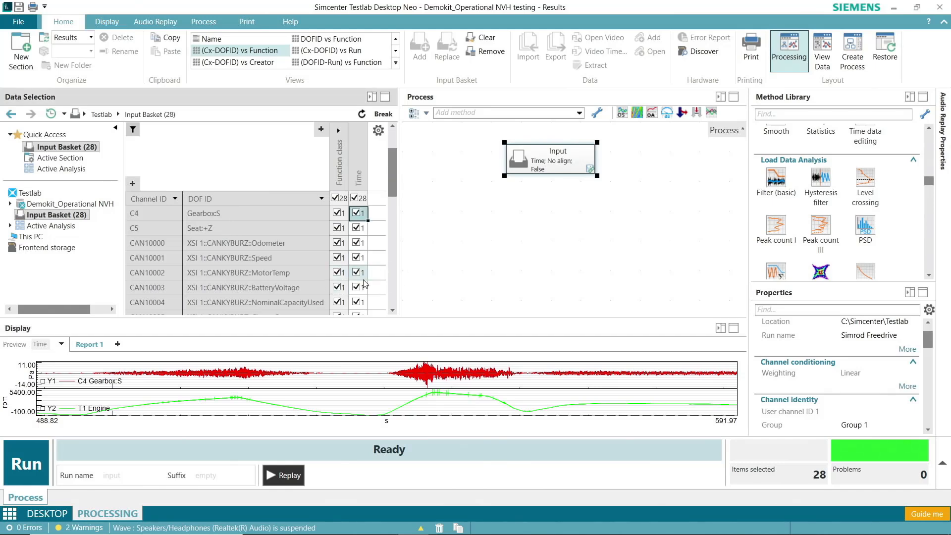
pyautogui.scroll(-3, 364, 281)
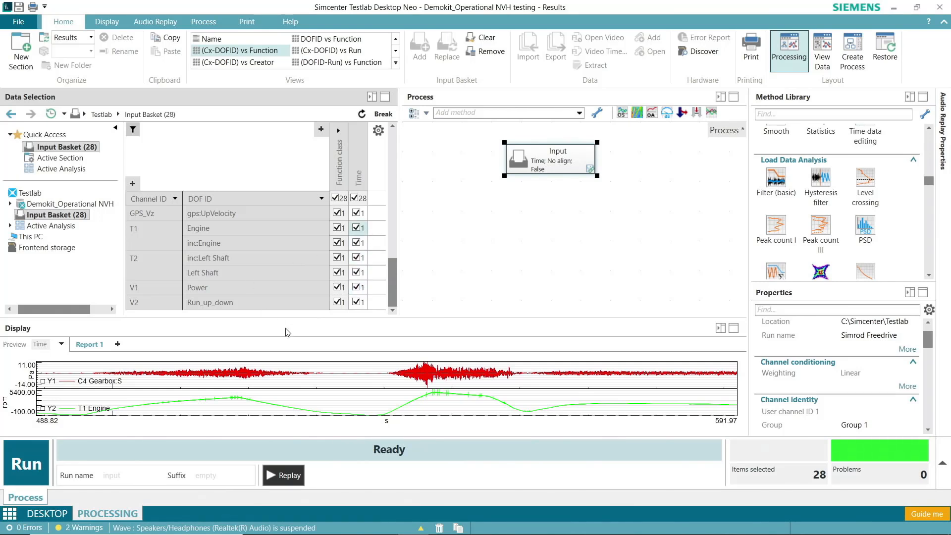
pyautogui.click(559, 159)
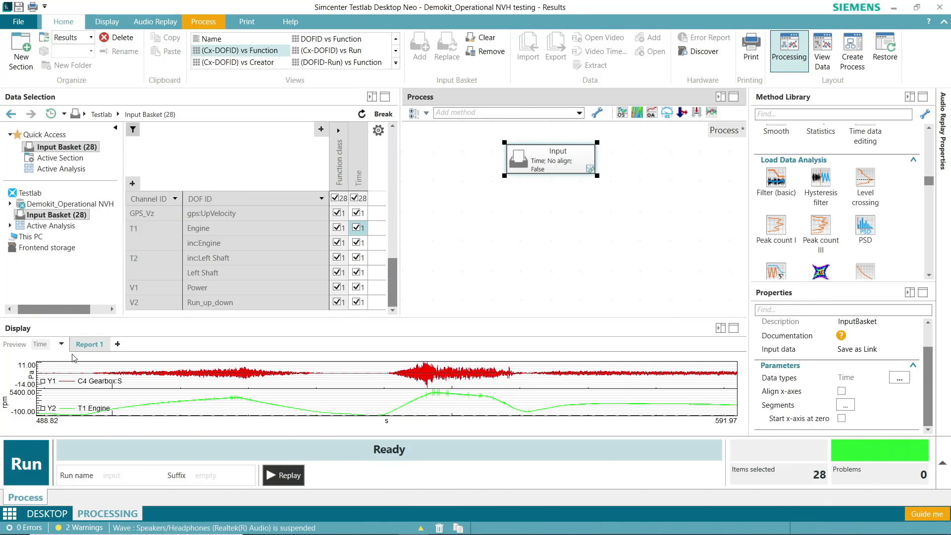
pyautogui.moveTo(80, 398); pyautogui.dragTo(329, 415)
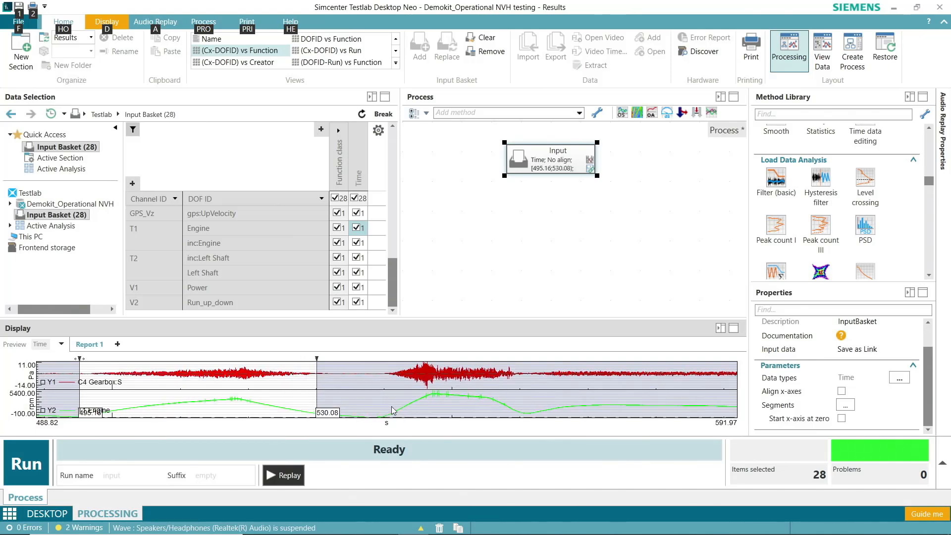
# - Add a second input segment from 536.86 to 561.06 s on the time traces and check both entries in the segment list
pyautogui.moveTo(363, 405); pyautogui.dragTo(528, 410)
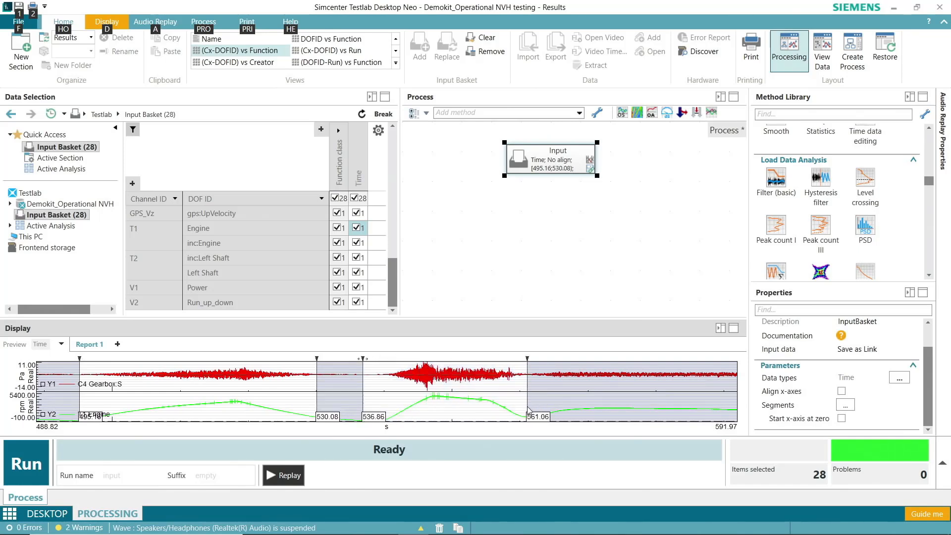
pyautogui.click(552, 164)
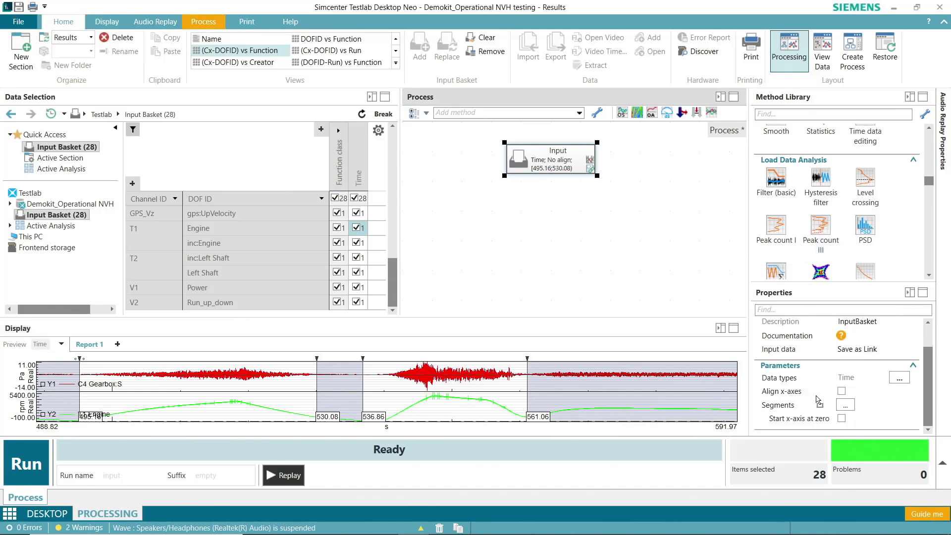
pyautogui.click(837, 408)
pyautogui.click(845, 406)
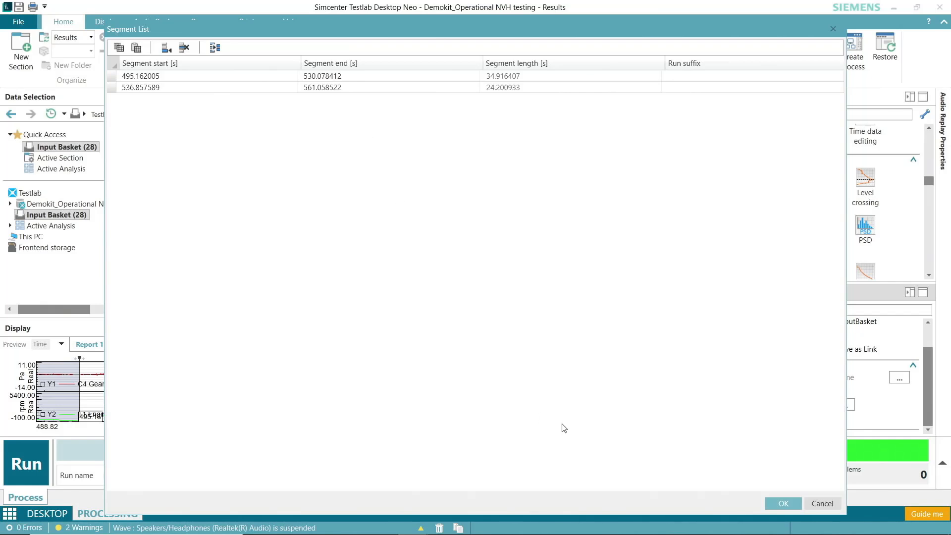
pyautogui.click(783, 503)
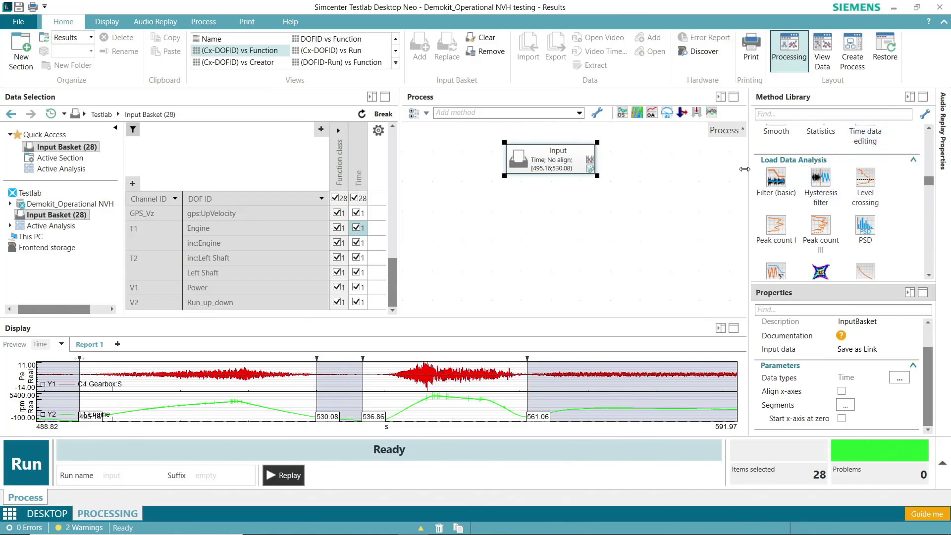
# - Collapse the Display and Method Library panes and add a Split method after the Input block
pyautogui.click(721, 328)
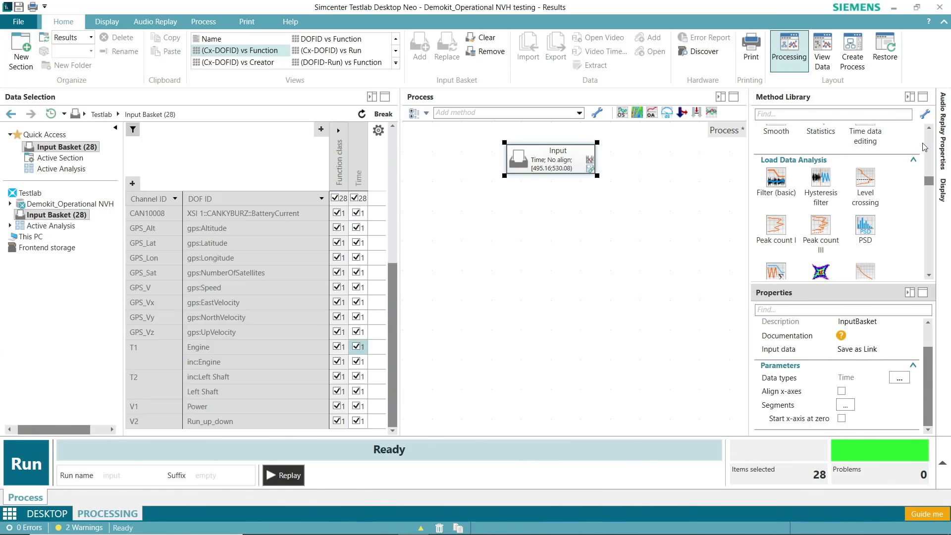
pyautogui.click(910, 98)
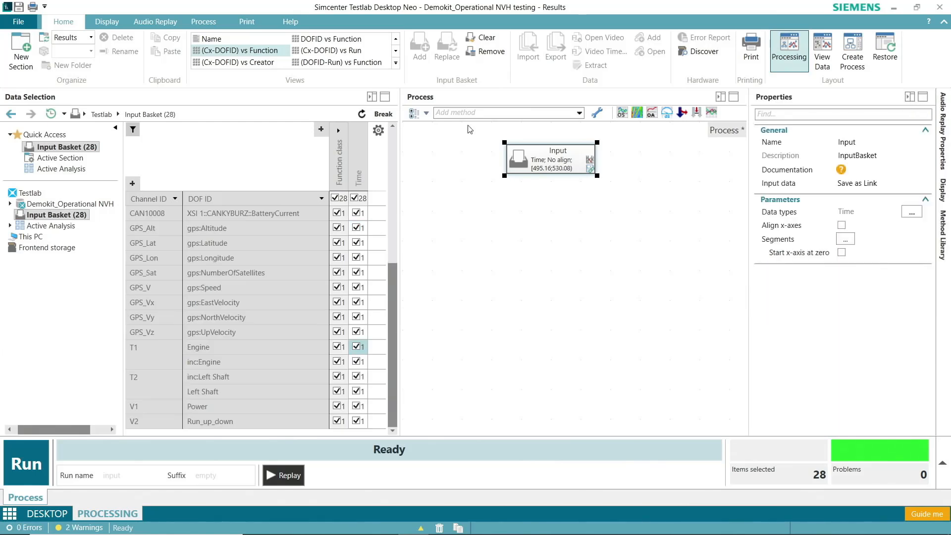
pyautogui.click(549, 114)
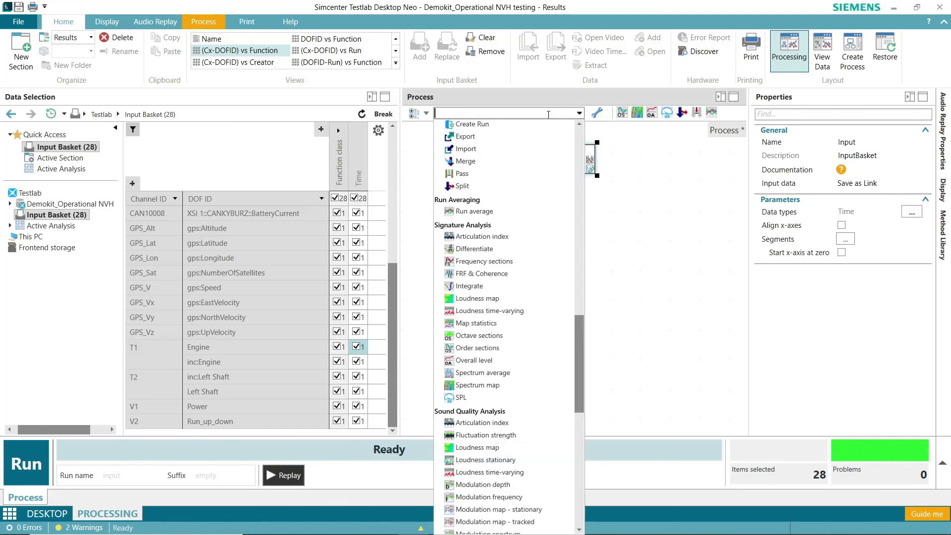
pyautogui.click(471, 187)
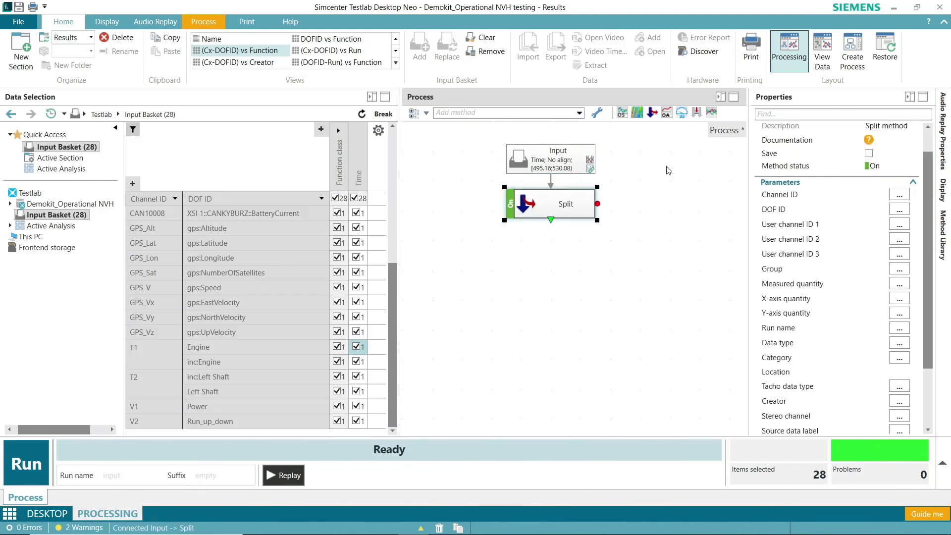
# - Set the Split method's Y-axis quantity to Acceleration
pyautogui.scroll(-2, 853, 319)
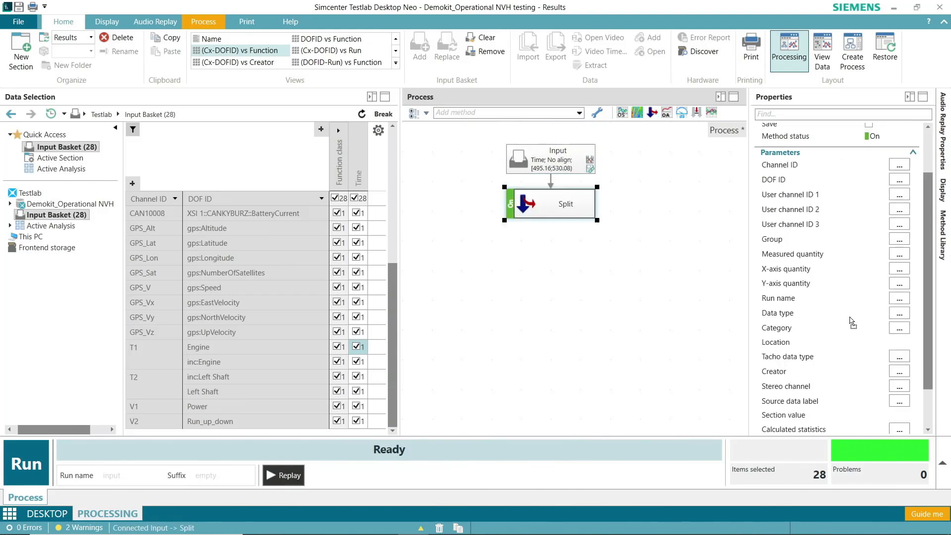
pyautogui.scroll(1, 859, 334)
pyautogui.click(903, 286)
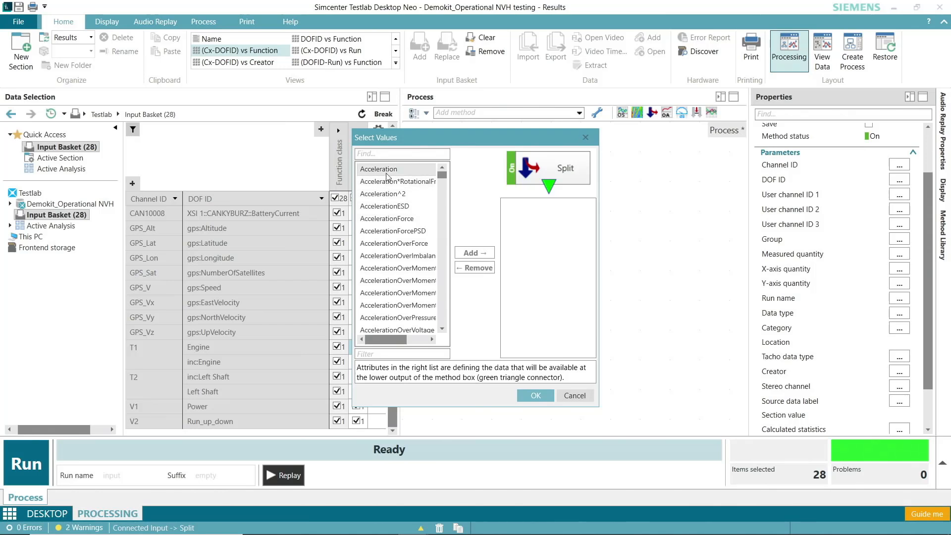
pyautogui.click(482, 253)
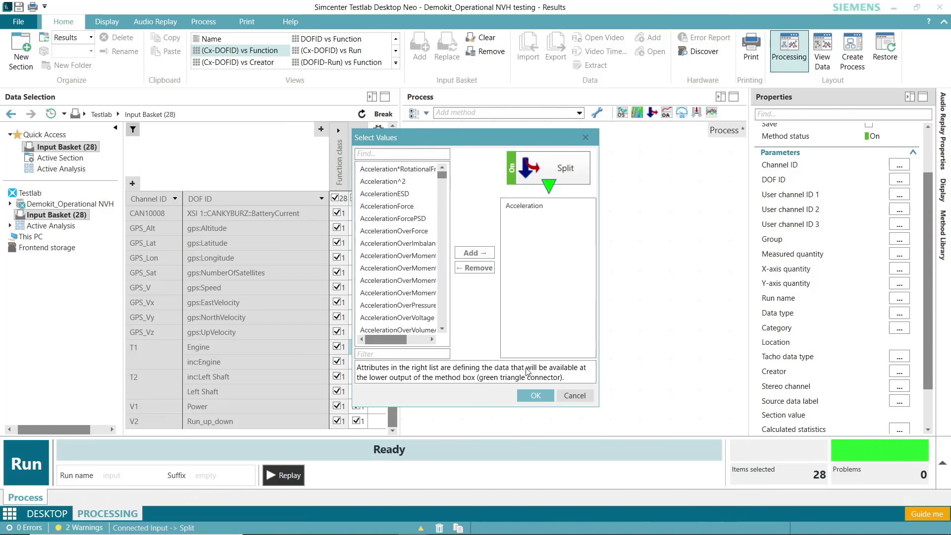
pyautogui.click(545, 396)
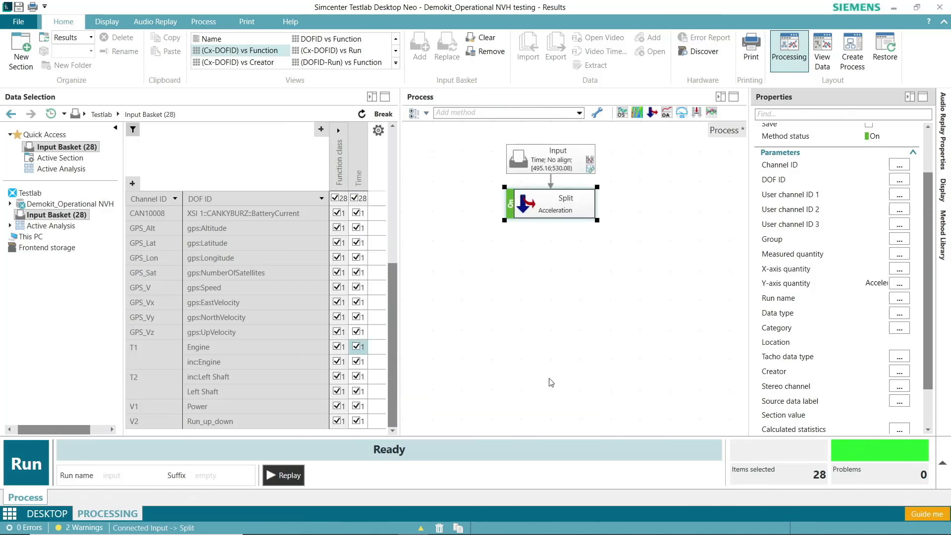
pyautogui.click(589, 246)
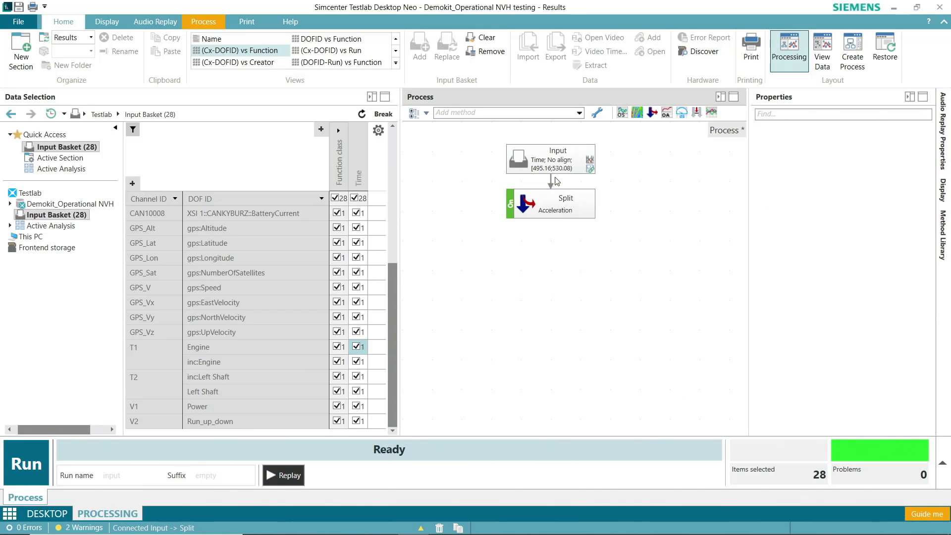
# - Add a Spectrum map after Split and set it to Tracked on channel, using the channel with DOF ID Engine
pyautogui.click(559, 208)
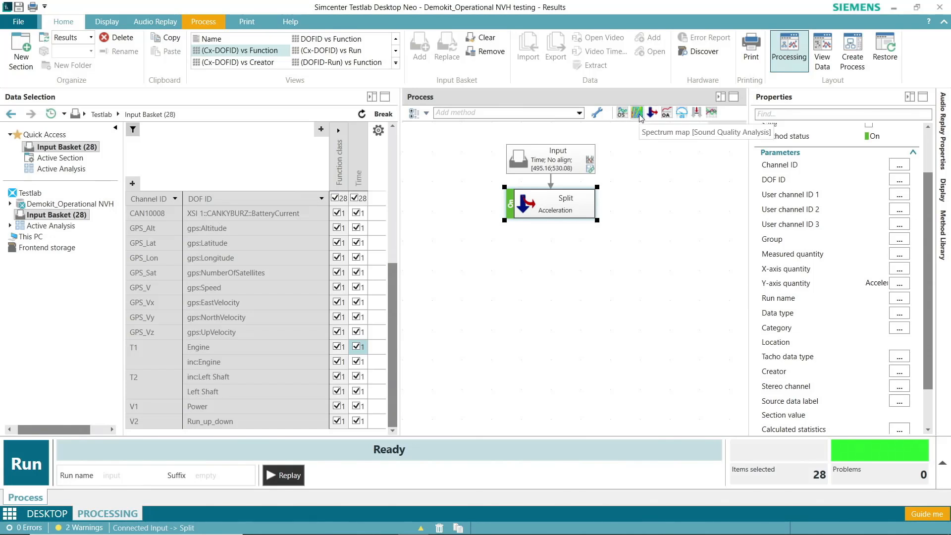
pyautogui.moveTo(638, 114); pyautogui.dragTo(575, 260)
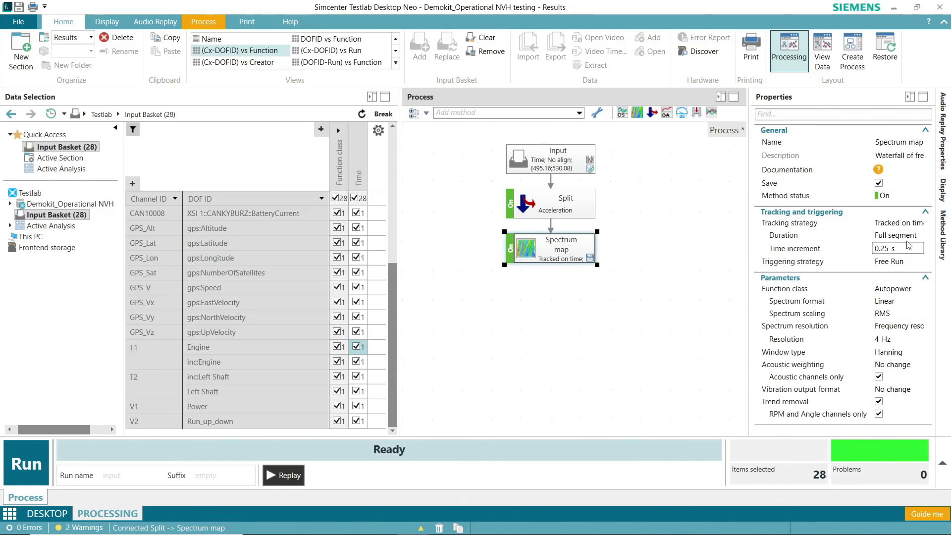
pyautogui.click(914, 224)
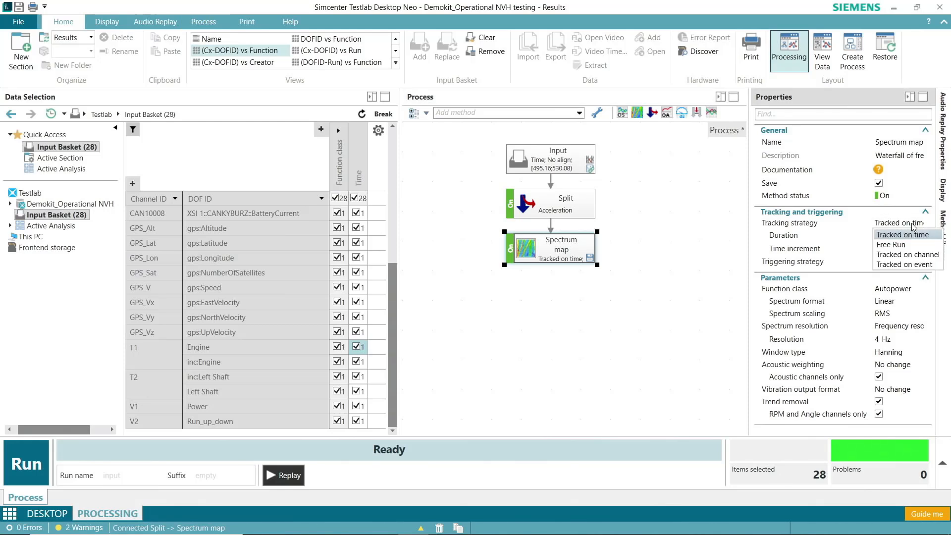
pyautogui.click(909, 254)
pyautogui.click(899, 264)
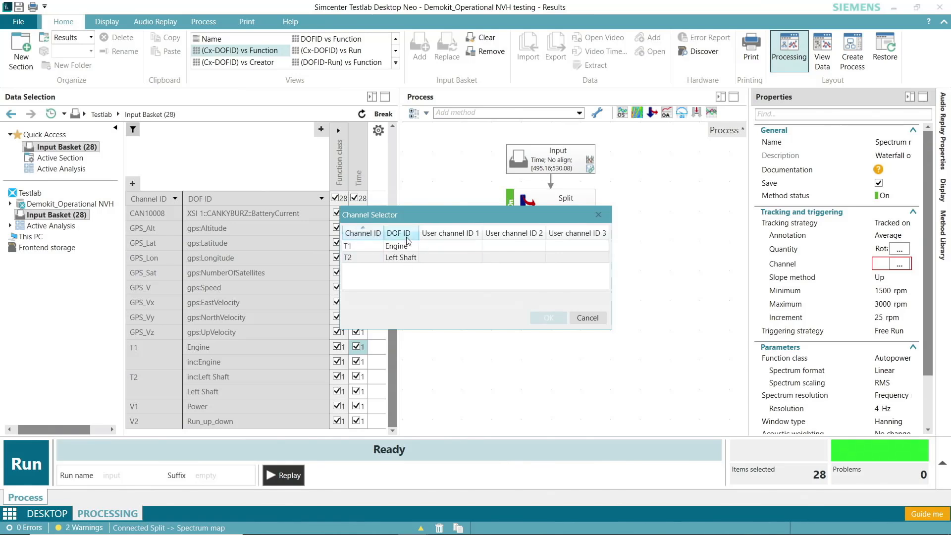
pyautogui.click(376, 246)
pyautogui.click(404, 246)
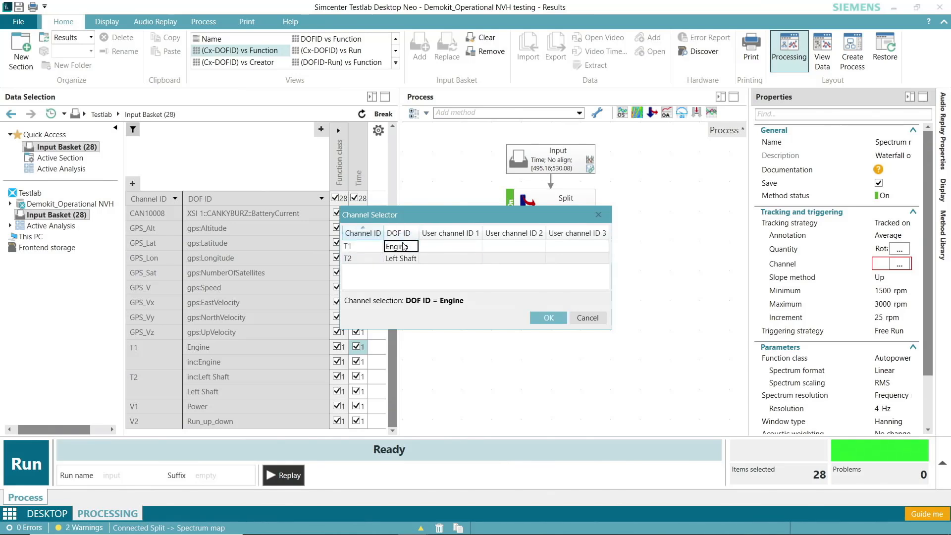
pyautogui.click(549, 318)
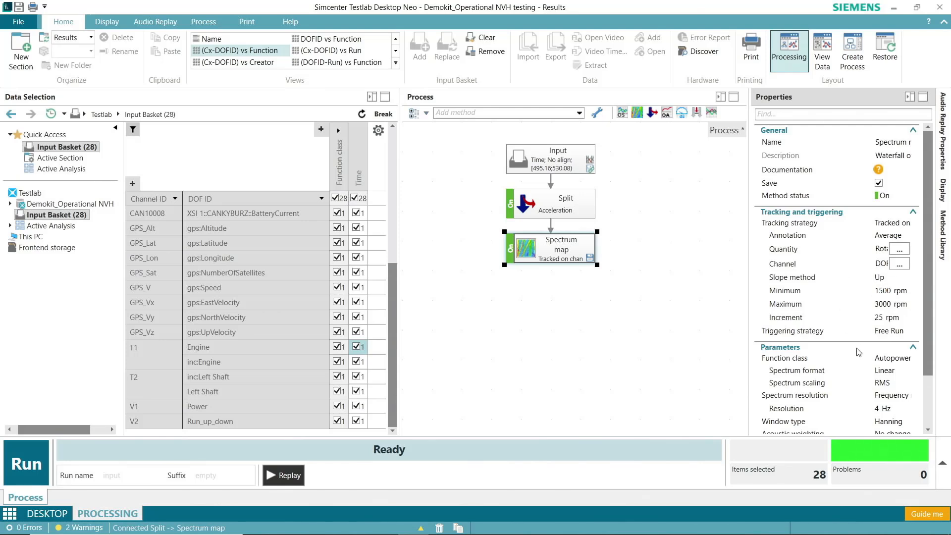
# - Add the Signature Analysis Order sections method after the Spectrum map
pyautogui.click(555, 254)
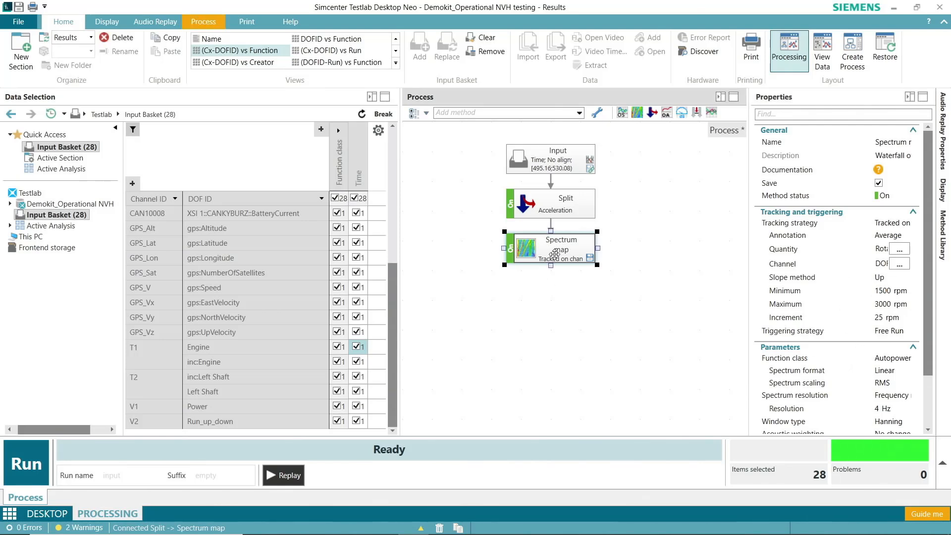
pyautogui.click(535, 113)
pyautogui.write('order')
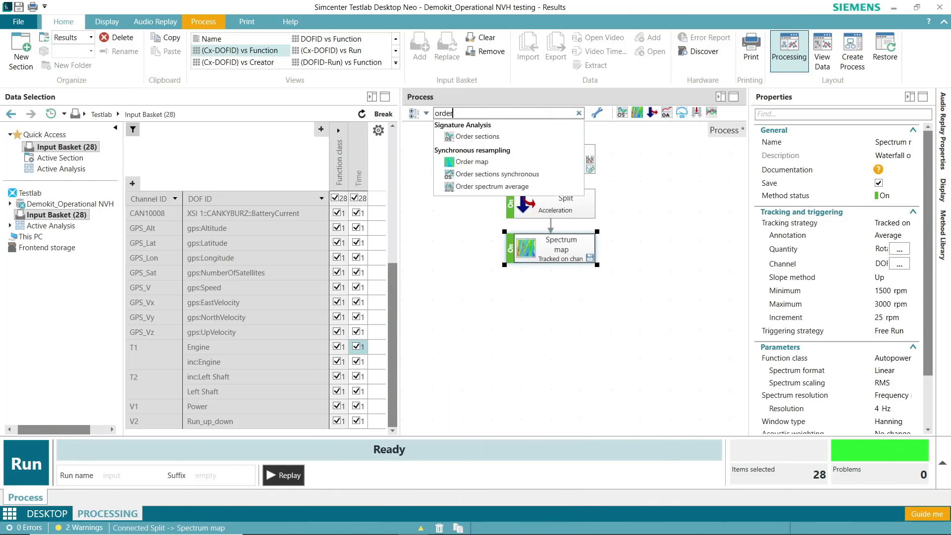
pyautogui.click(508, 139)
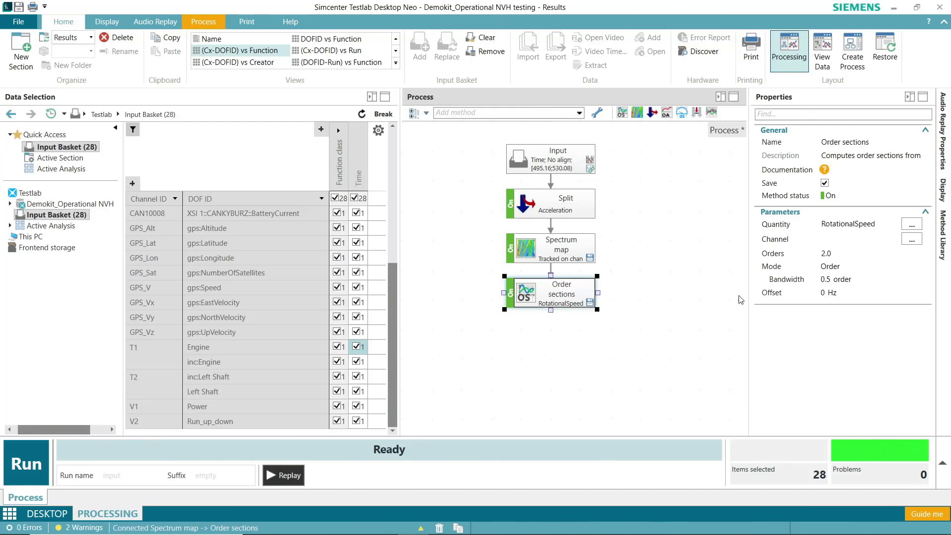
# - Set the orders of the Order sections method to 10.24, 18 and 36
pyautogui.click(822, 254)
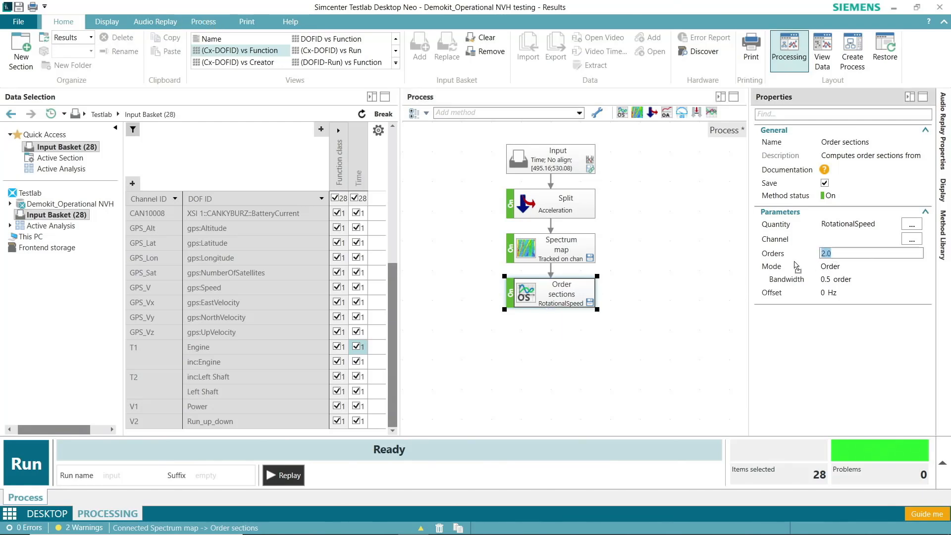
pyautogui.write('10')
pyautogui.press('Tab')
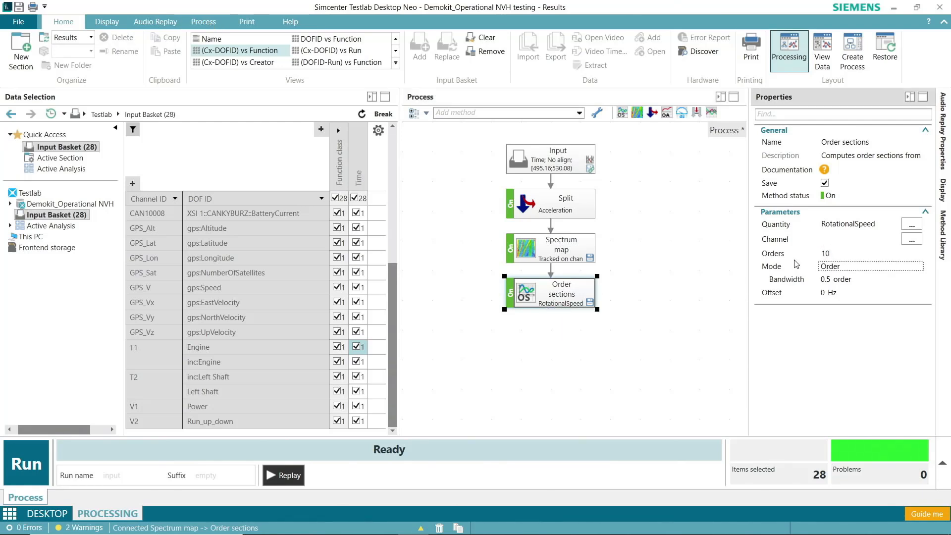
pyautogui.click(835, 252)
pyautogui.write('.24;18;3')
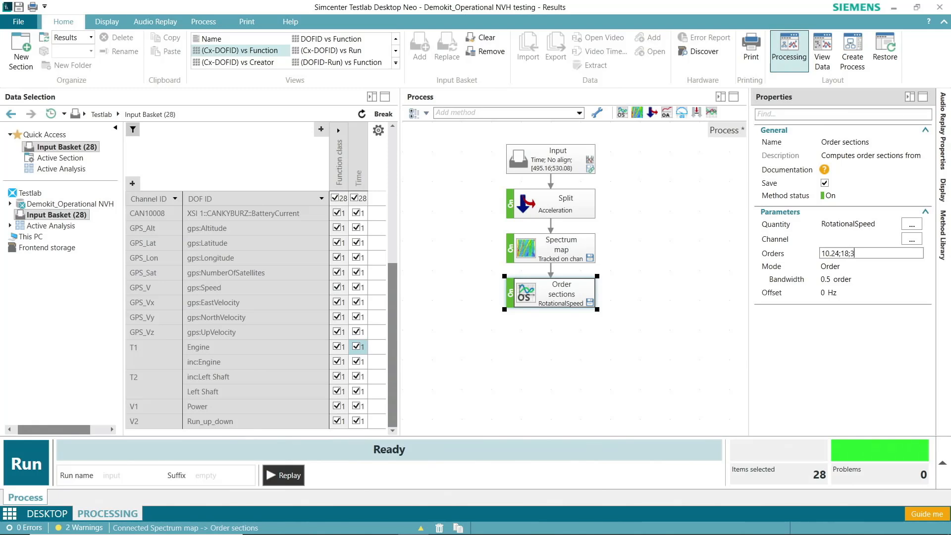
pyautogui.write('6')
pyautogui.press('Tab')
pyautogui.click(553, 334)
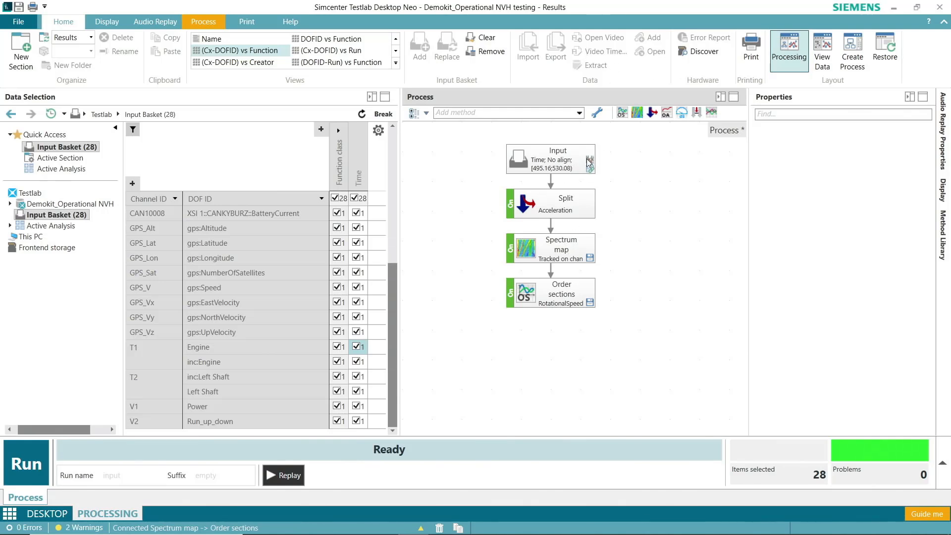
# - Add the Signature Analysis SPL method as a second branch directly from the Input block
pyautogui.click(568, 161)
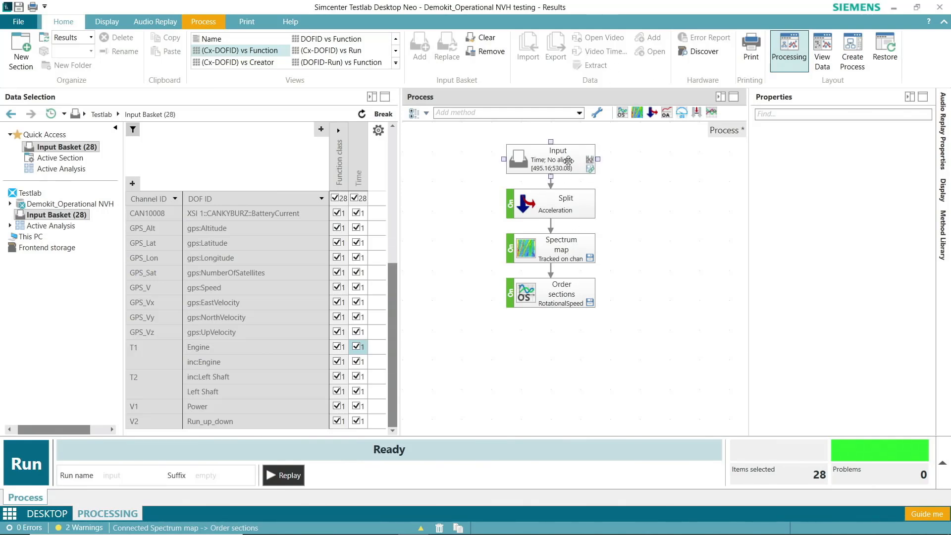
pyautogui.click(528, 114)
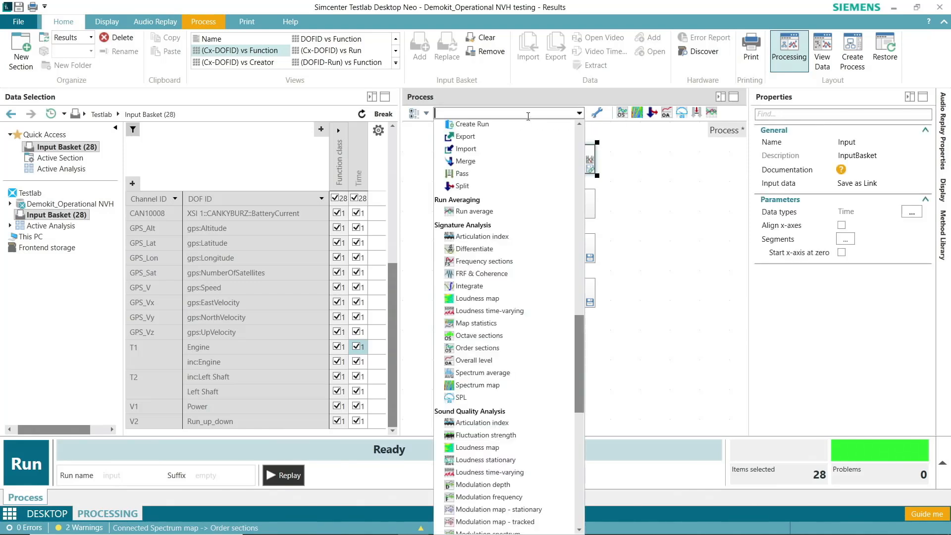
pyautogui.write('SPL')
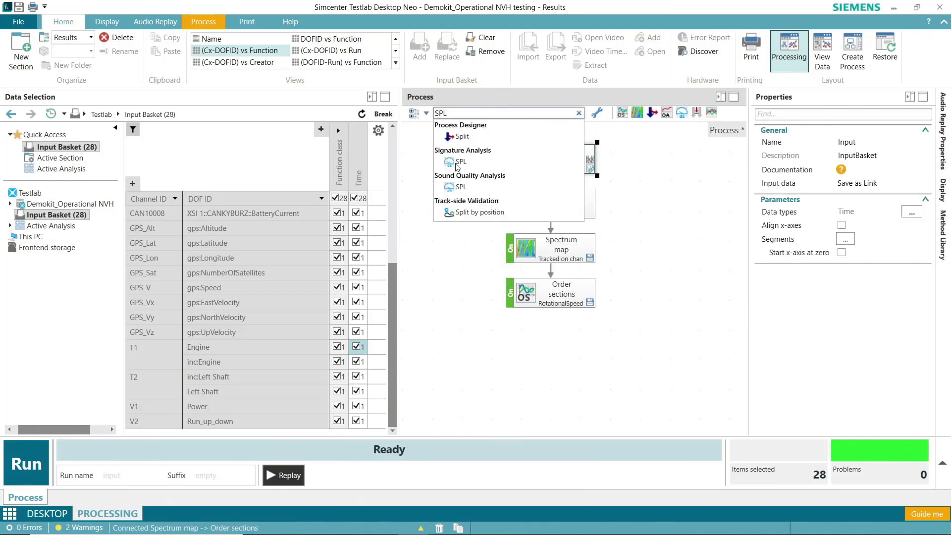
pyautogui.click(493, 163)
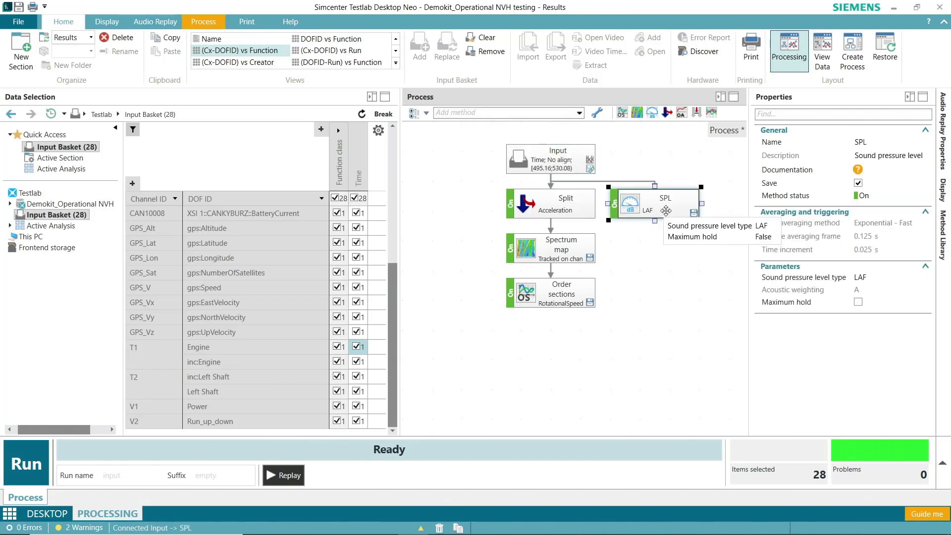
# - Add an Overall level method as a second branch from the Spectrum map, and select the Order sections block
pyautogui.click(561, 257)
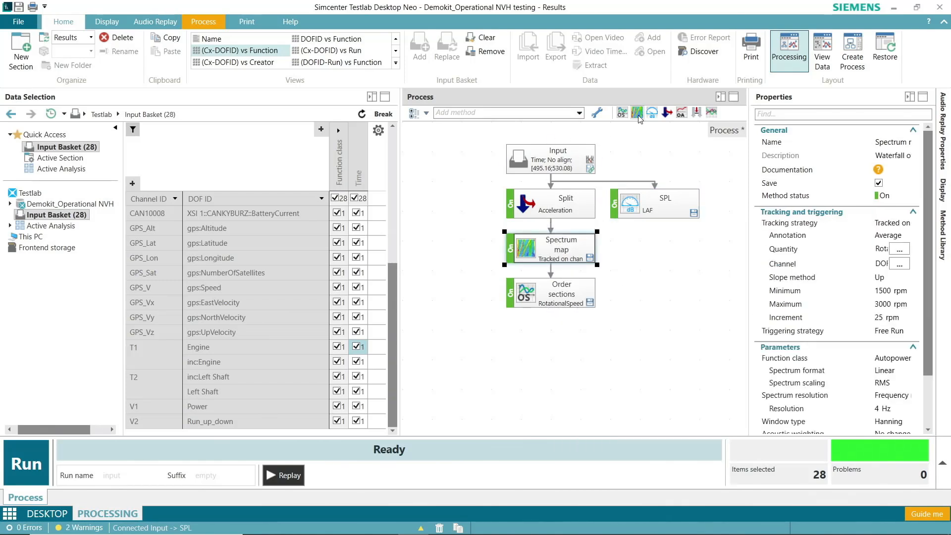
pyautogui.click(555, 115)
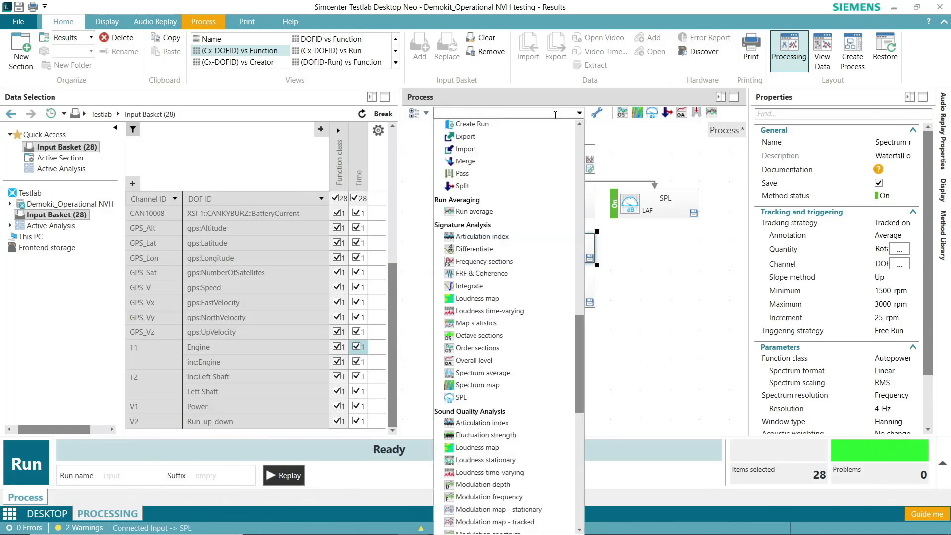
pyautogui.write('OVE')
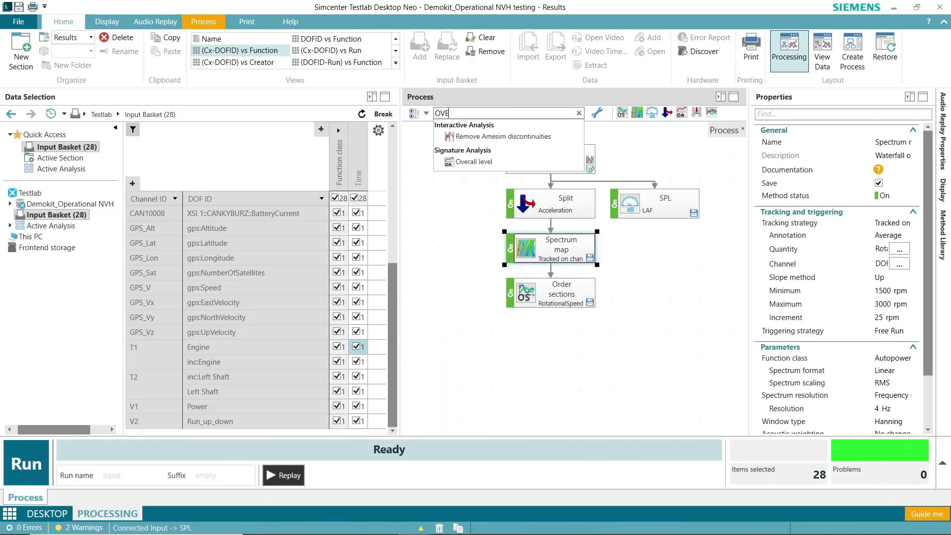
pyautogui.click(510, 162)
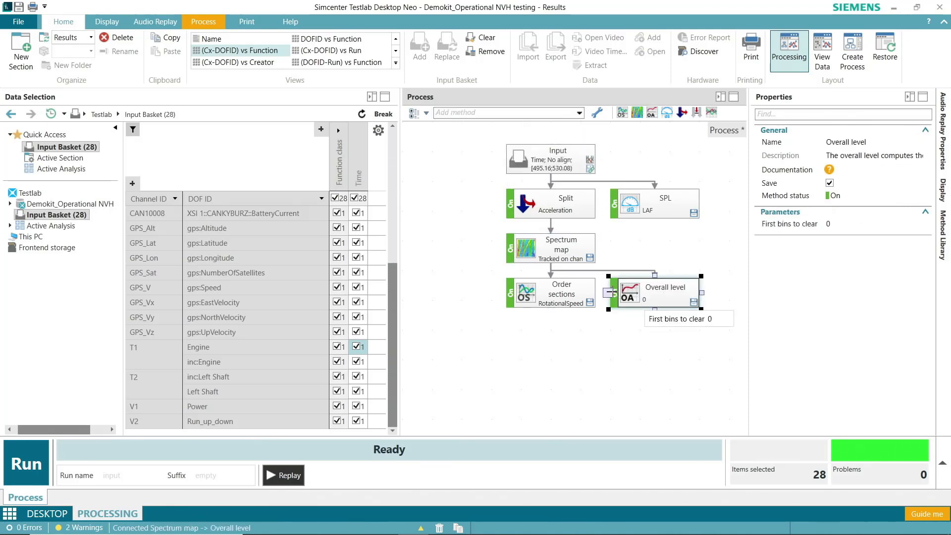
pyautogui.click(575, 281)
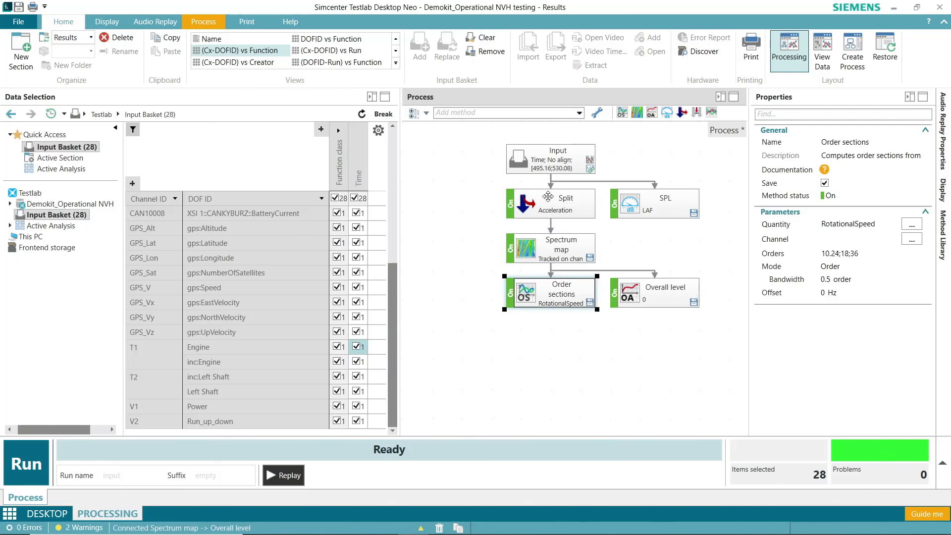
# - Add a Run average method after the Order sections block and connect the Overall level block to it as well
pyautogui.click(548, 113)
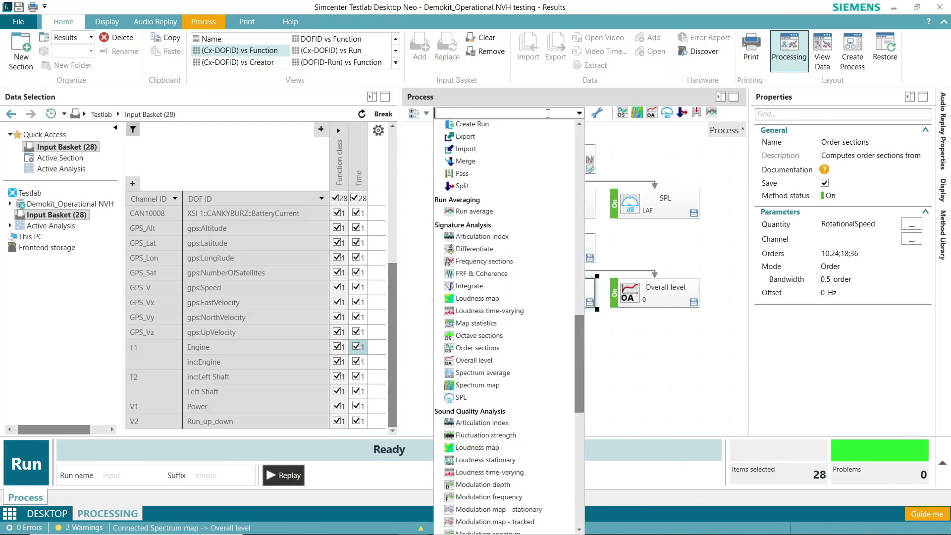
pyautogui.write('RUN')
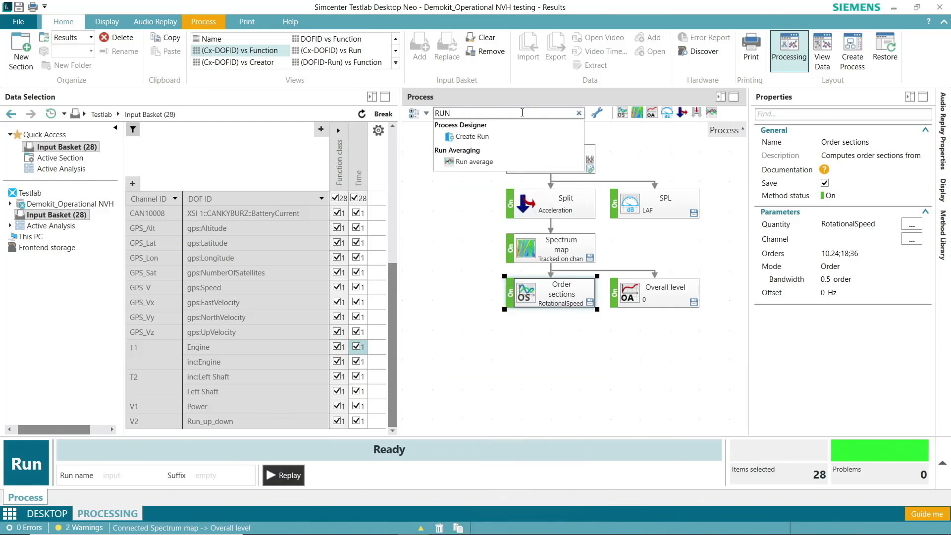
pyautogui.click(475, 162)
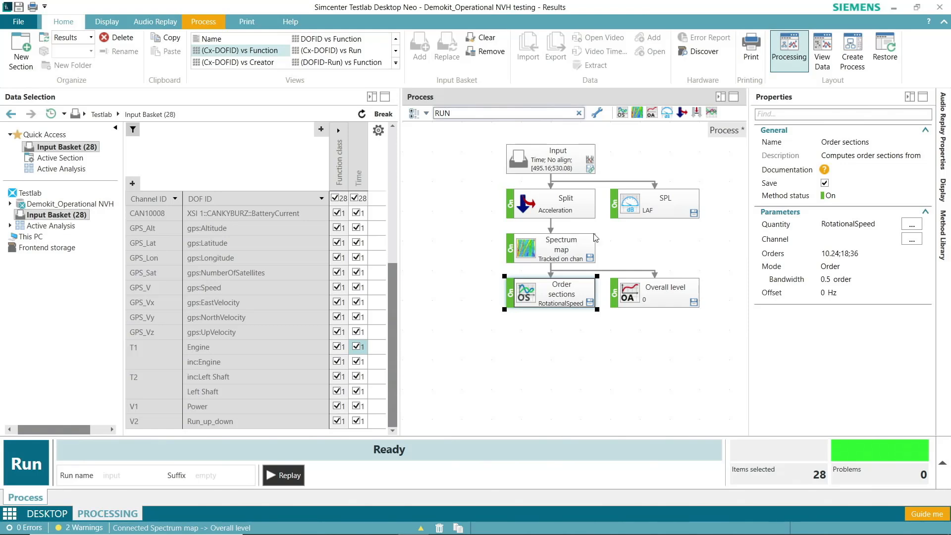
pyautogui.moveTo(653, 311); pyautogui.dragTo(598, 337)
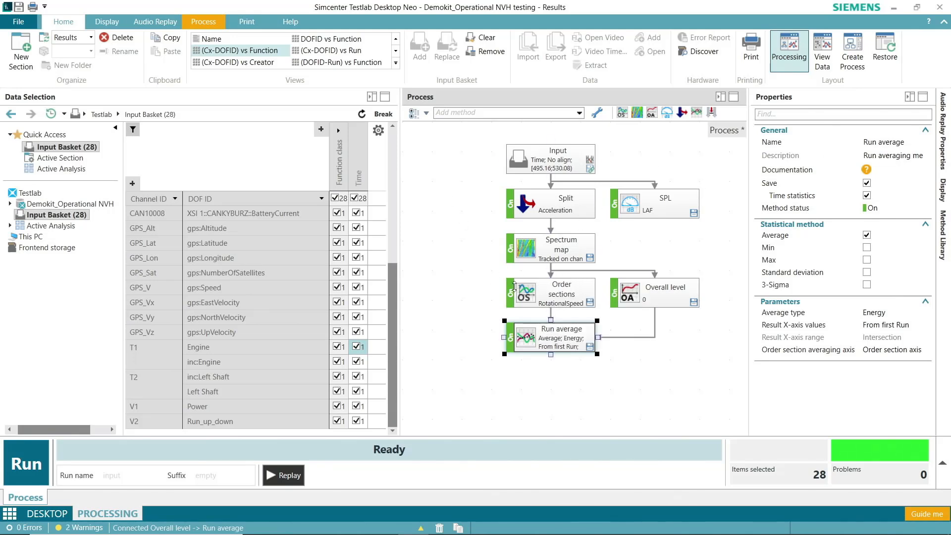
# - Name the run Quick_processing and execute the process
pyautogui.click(128, 477)
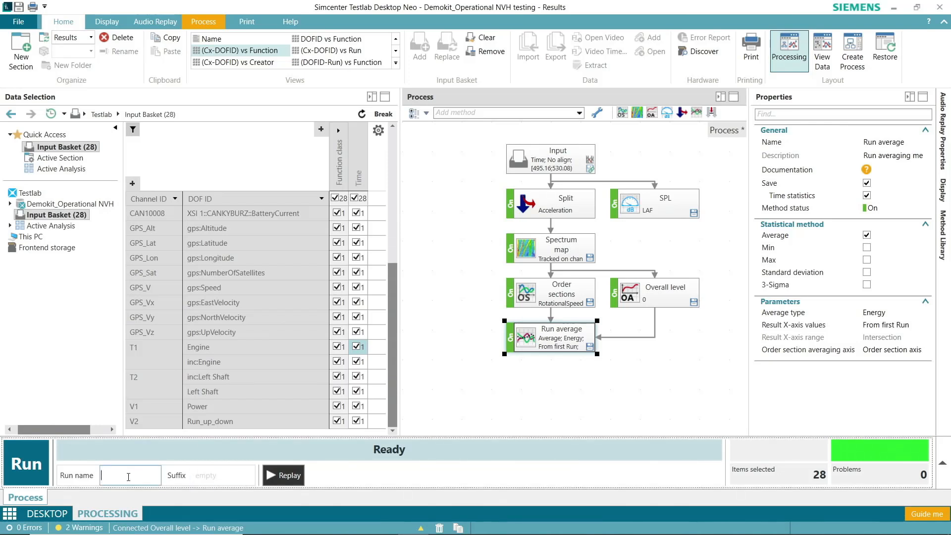
pyautogui.write('Quick_processing')
pyautogui.click(27, 464)
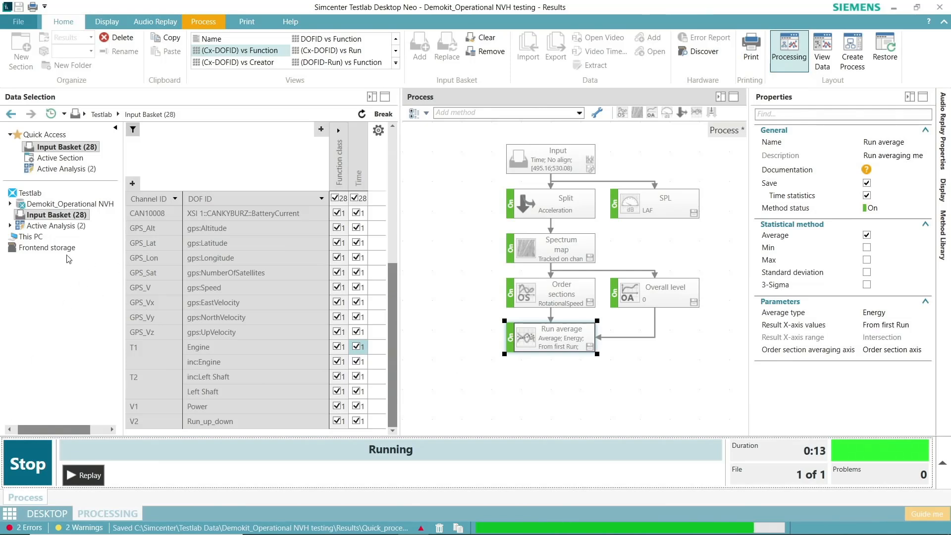
# - Preview the AutoPower maps and the overall levels of channel C2 Differential:+X in the active analysis
pyautogui.click(59, 226)
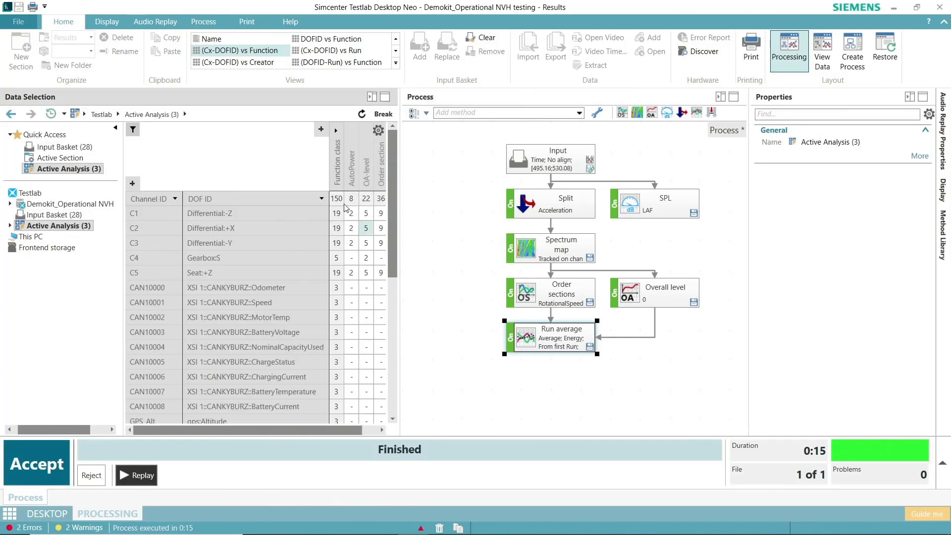
pyautogui.moveTo(401, 223); pyautogui.dragTo(423, 251)
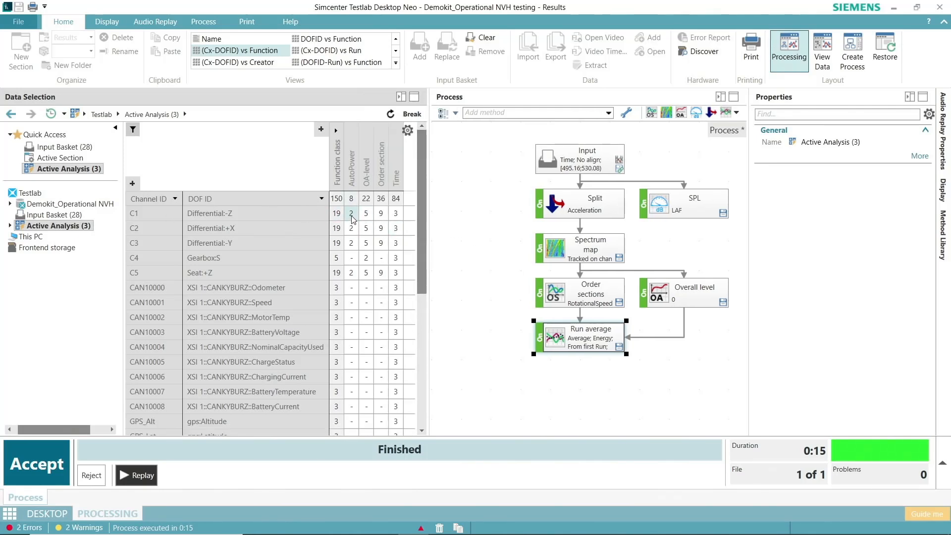
pyautogui.scroll(-2, 373, 314)
pyautogui.scroll(2, 377, 308)
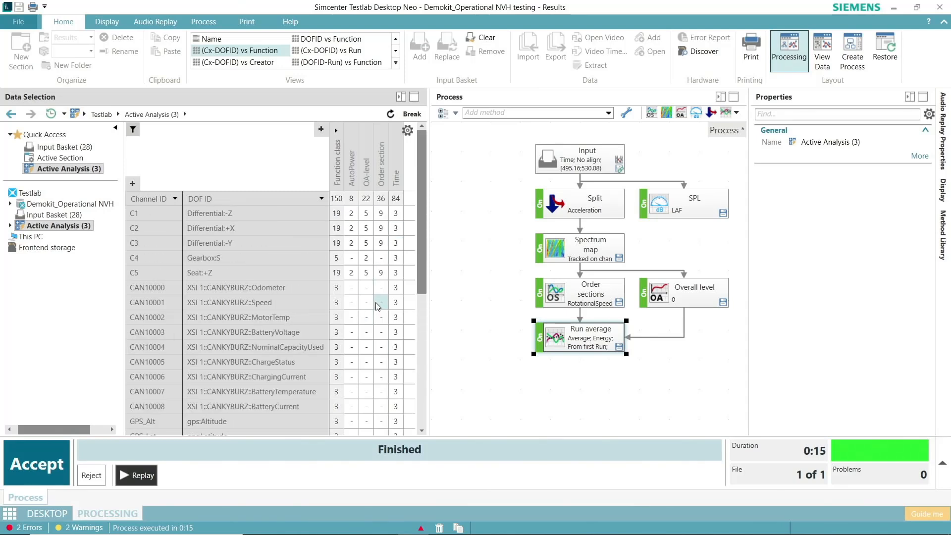
pyautogui.click(943, 191)
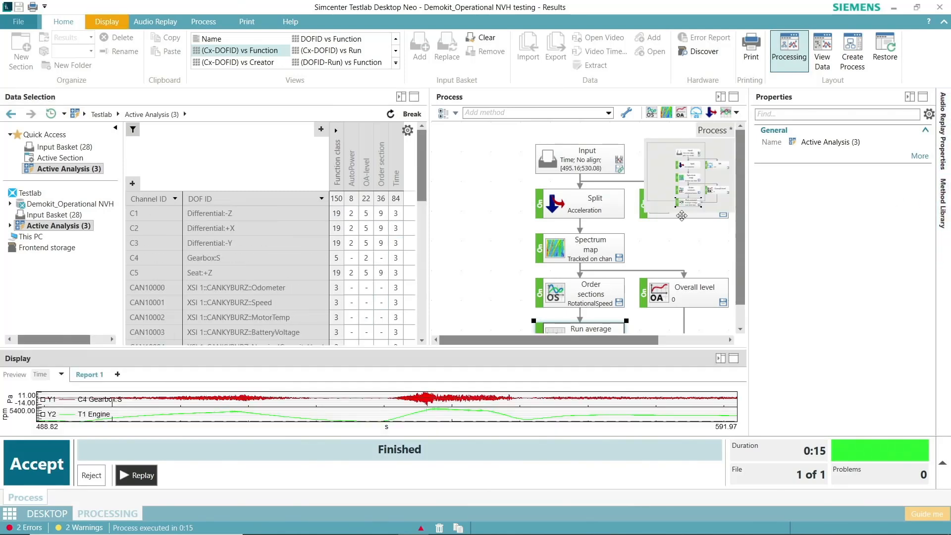
pyautogui.click(356, 236)
pyautogui.moveTo(365, 348); pyautogui.dragTo(373, 324)
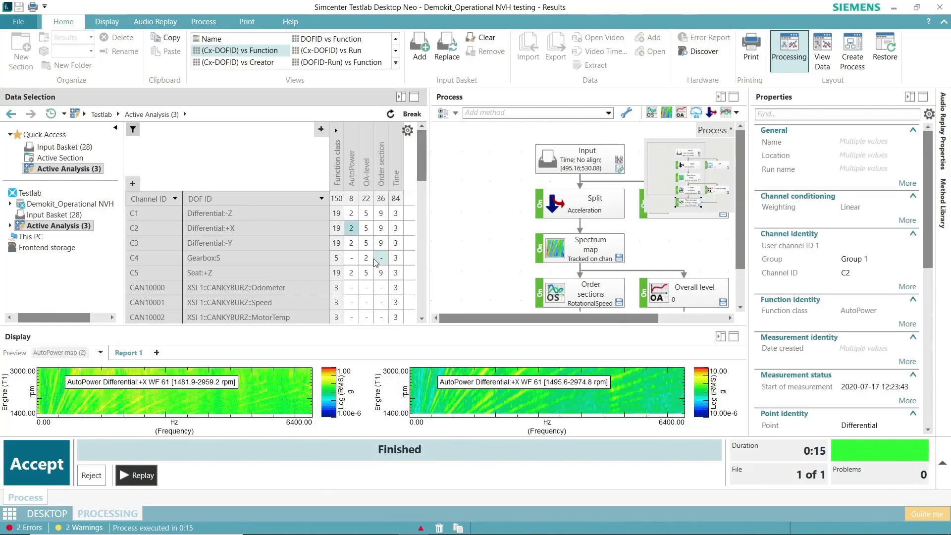
pyautogui.click(366, 229)
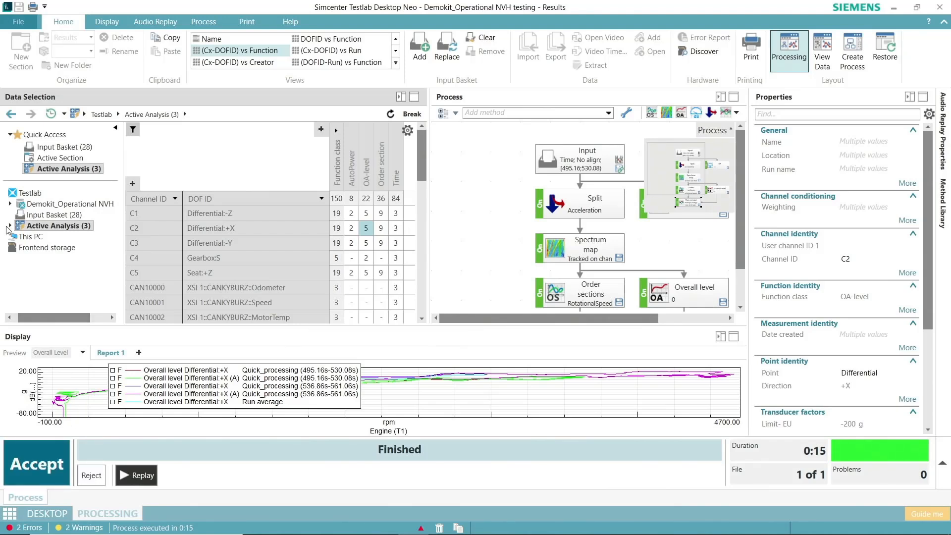
# - List the runs in the active analysis, accept them, and expand the project's Results section
pyautogui.click(10, 226)
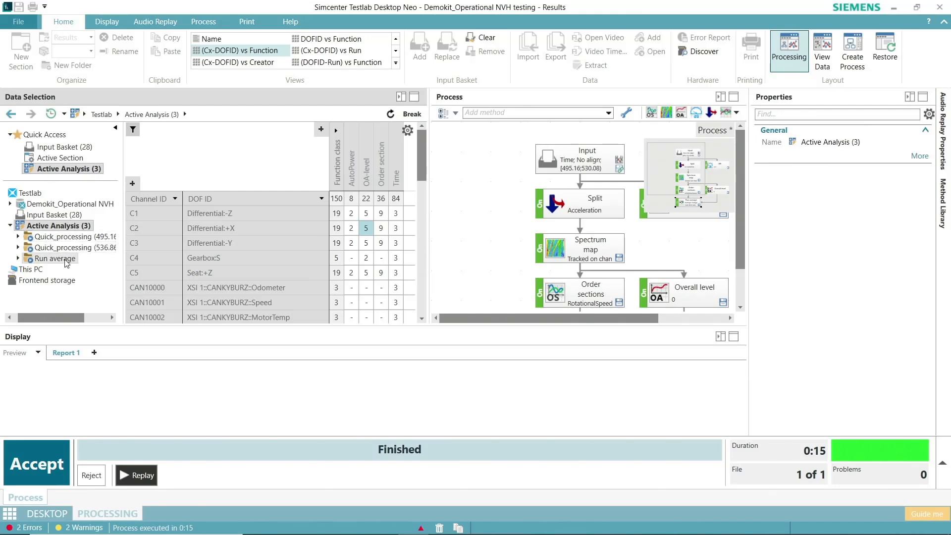
pyautogui.click(48, 450)
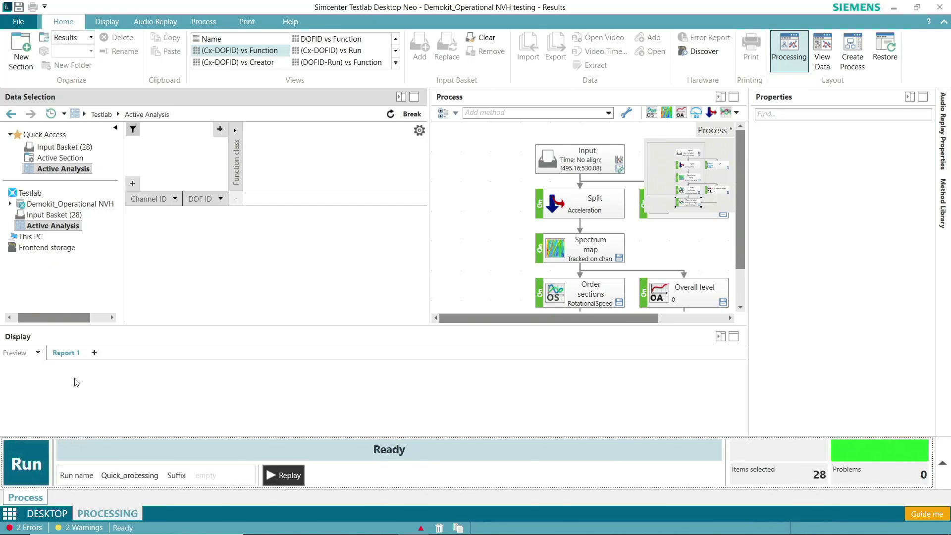
pyautogui.click(10, 203)
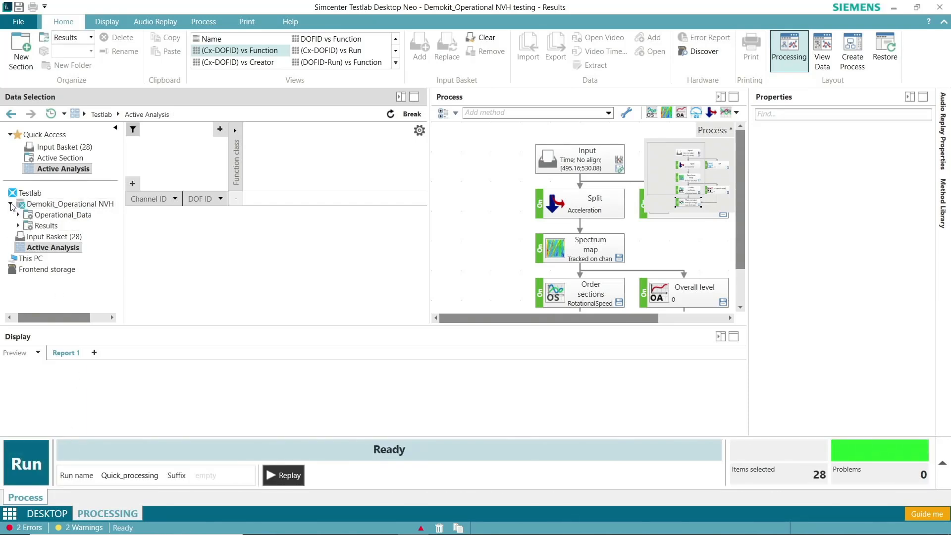
pyautogui.click(18, 226)
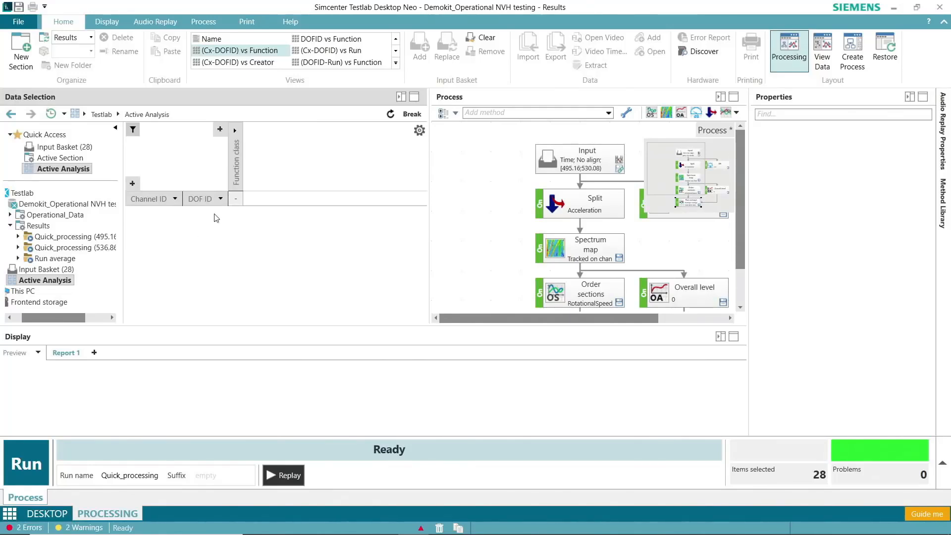
# - In the View Data layout, display the AutoPower, OA-level, order section and time data of C1 Differential:-Z from the Quick_processing (536.86s-561.06s) run
pyautogui.click(826, 61)
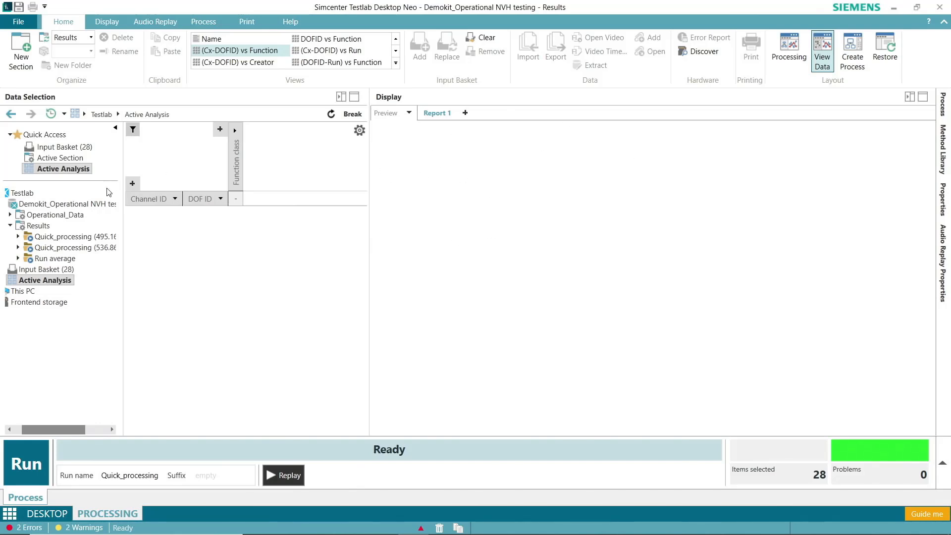
pyautogui.click(102, 239)
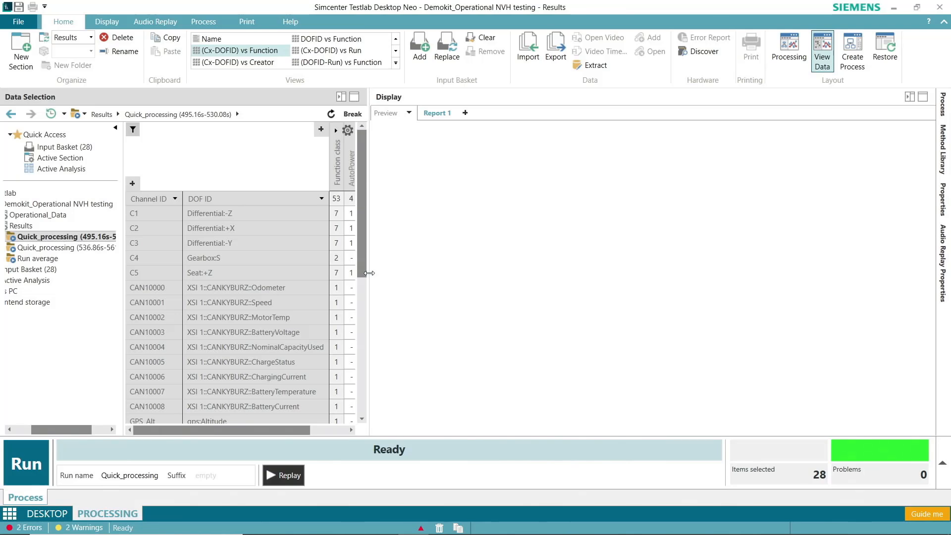
pyautogui.moveTo(369, 273); pyautogui.dragTo(435, 283)
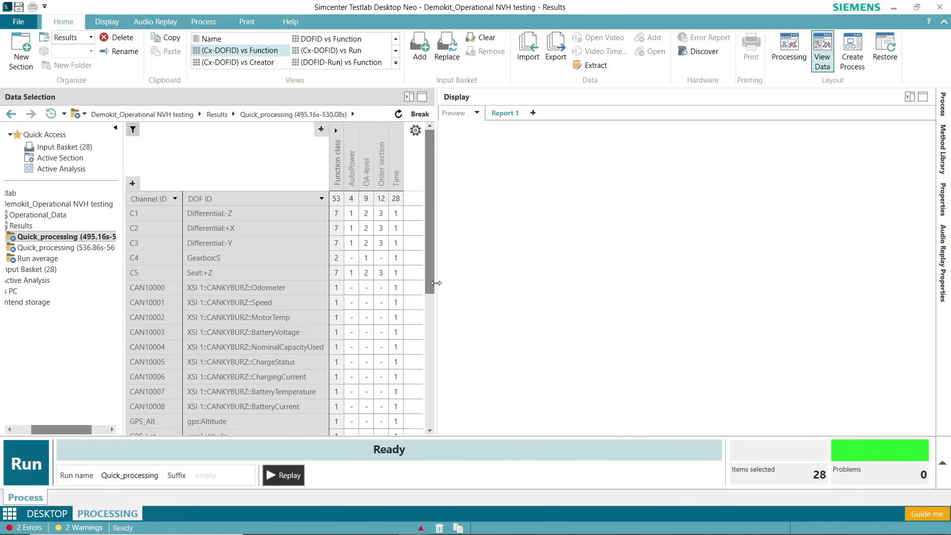
pyautogui.click(60, 249)
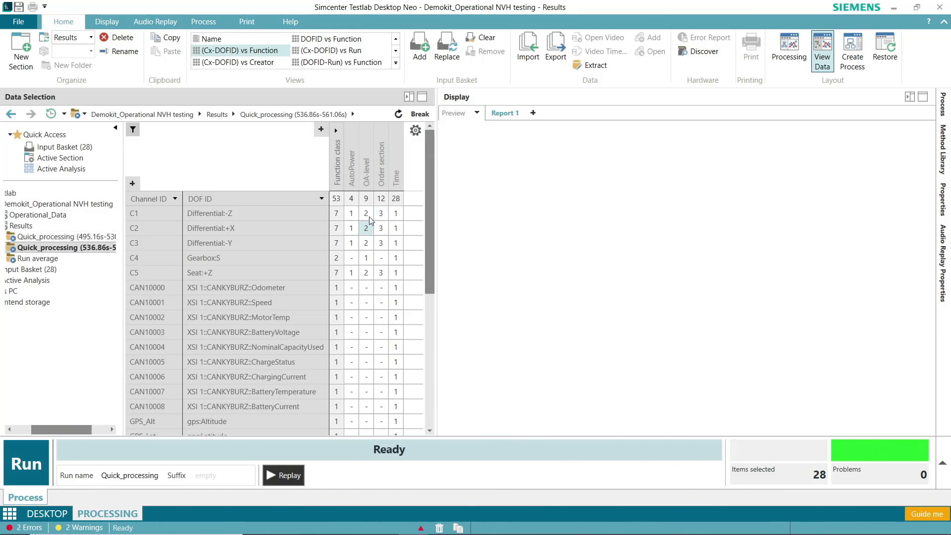
pyautogui.click(353, 214)
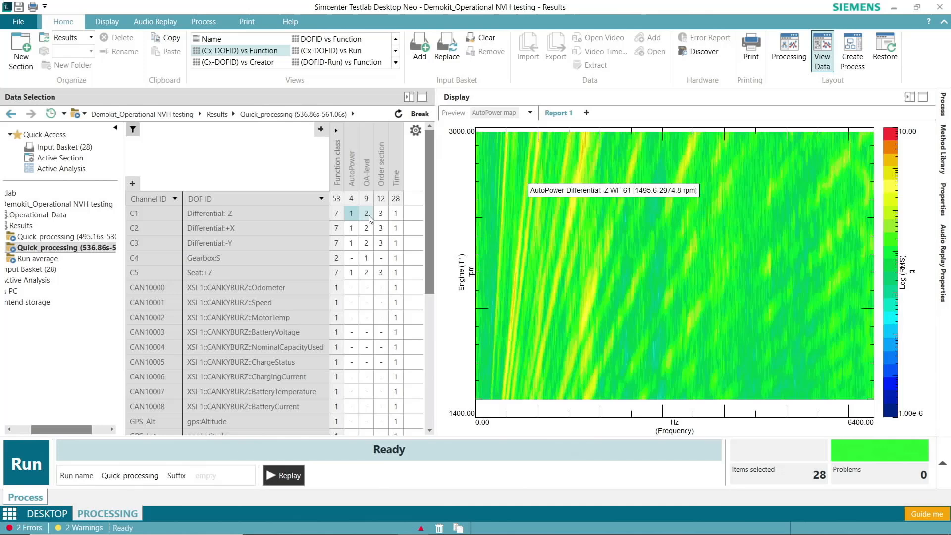
pyautogui.keyDown('ctrl'); pyautogui.click(369, 218); pyautogui.keyUp('ctrl')
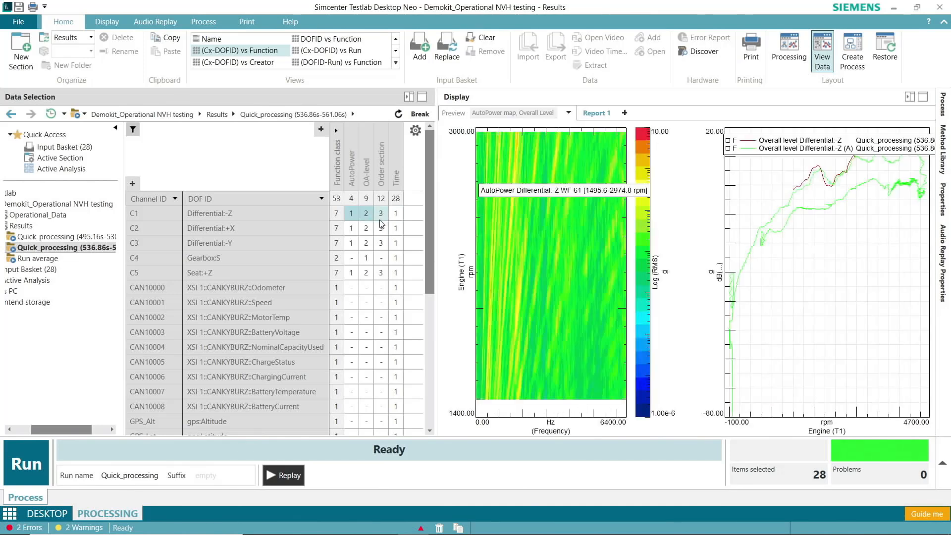
pyautogui.keyDown('ctrl'); pyautogui.click(380, 217); pyautogui.keyUp('ctrl')
pyautogui.keyDown('ctrl'); pyautogui.click(395, 214); pyautogui.keyUp('ctrl')
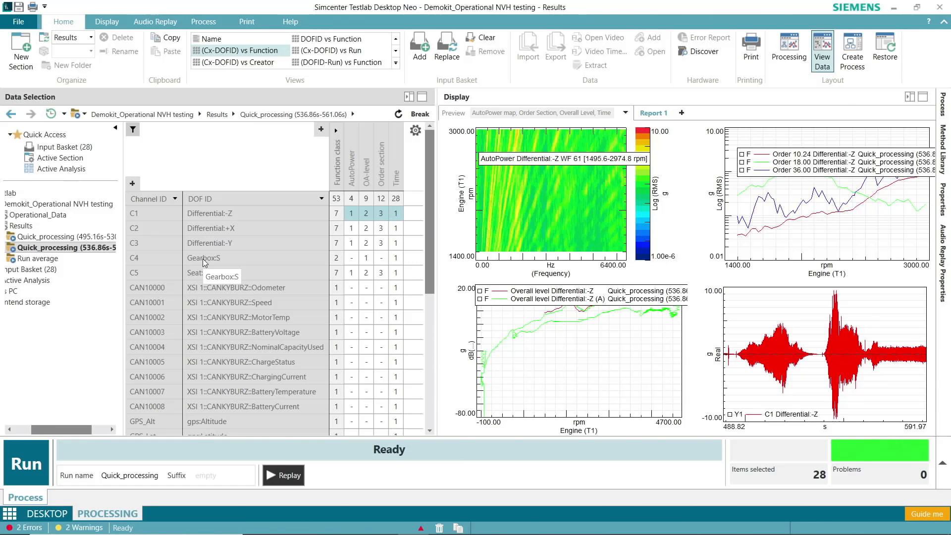
# - Step the combined result display through channels C2 to C5, ending on Seat:+Z
pyautogui.press('Down')
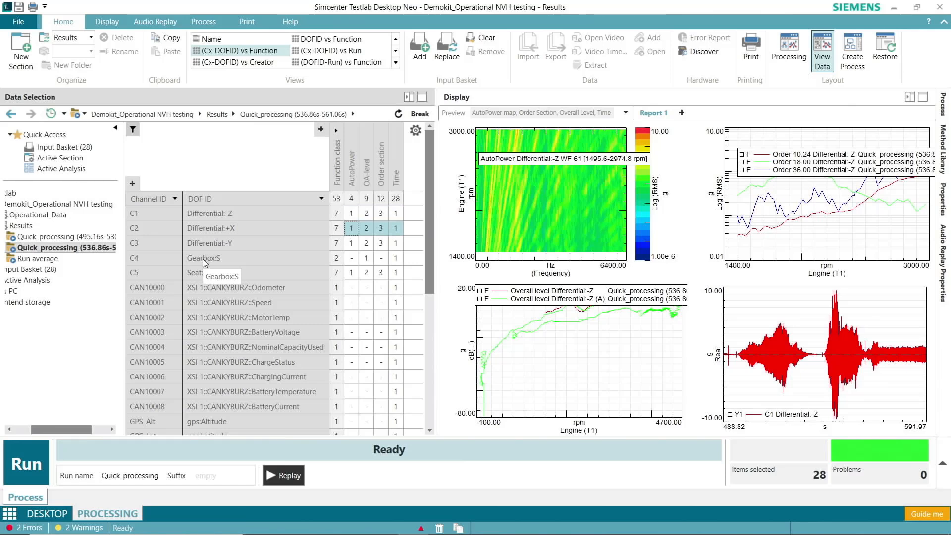
pyautogui.press('Down')
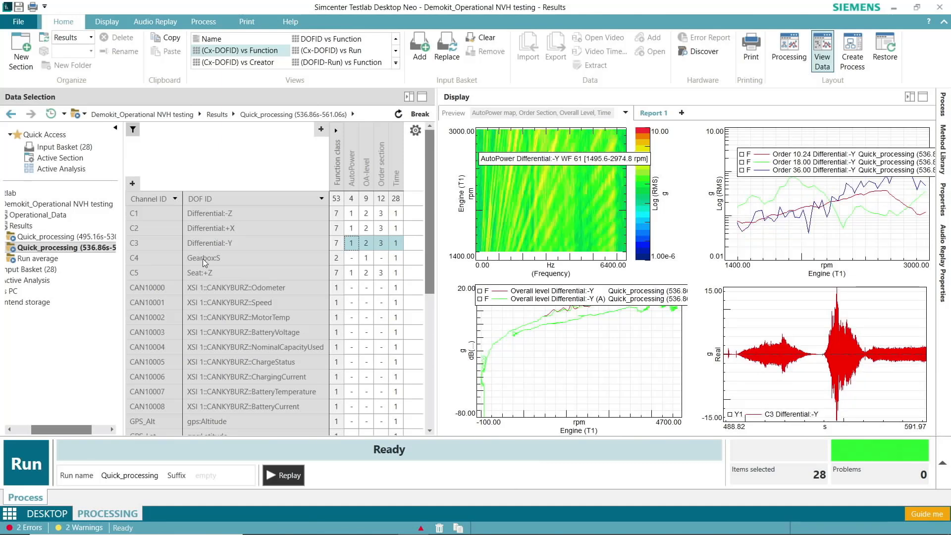
pyautogui.press('Down')
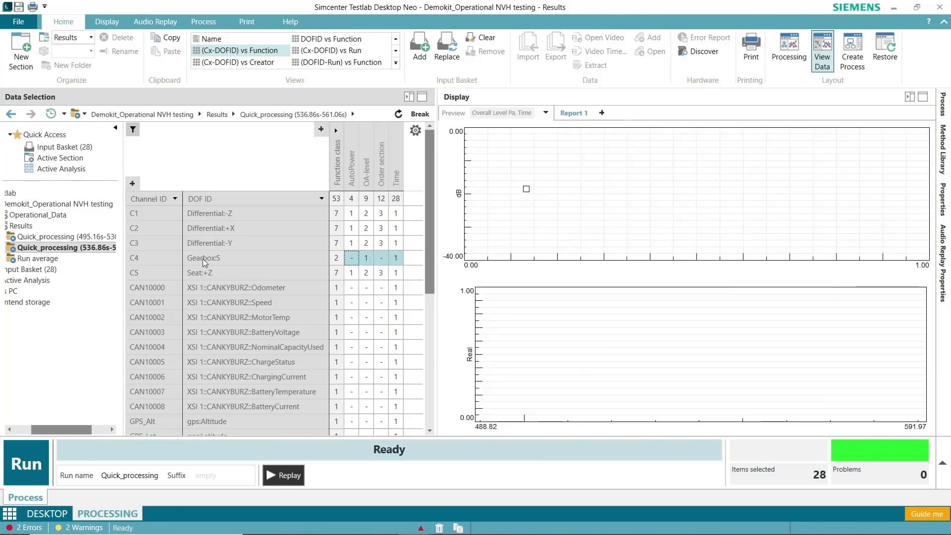
pyautogui.press('Down')
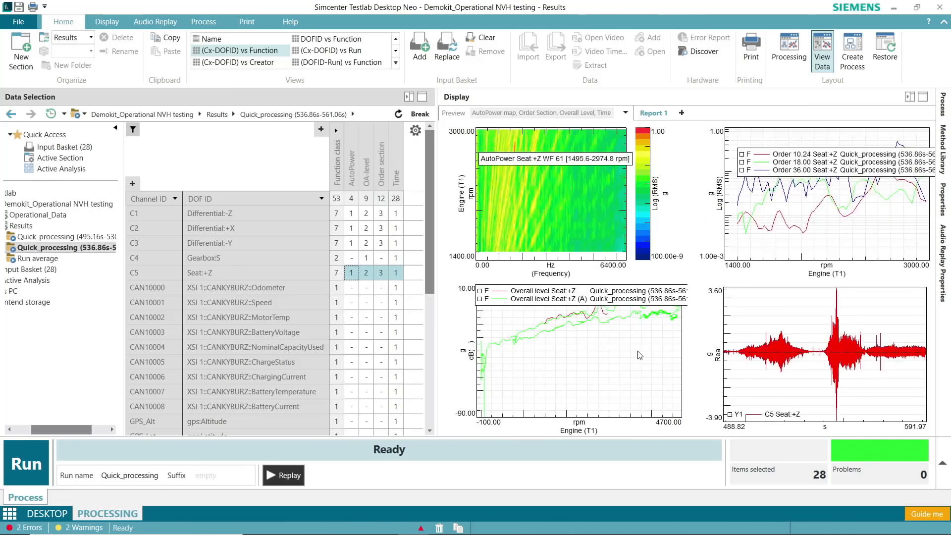
# - In the Processing layout, group all methods below the Input into a combined method named Quick_analysis and place it directly under the Input block
pyautogui.click(794, 55)
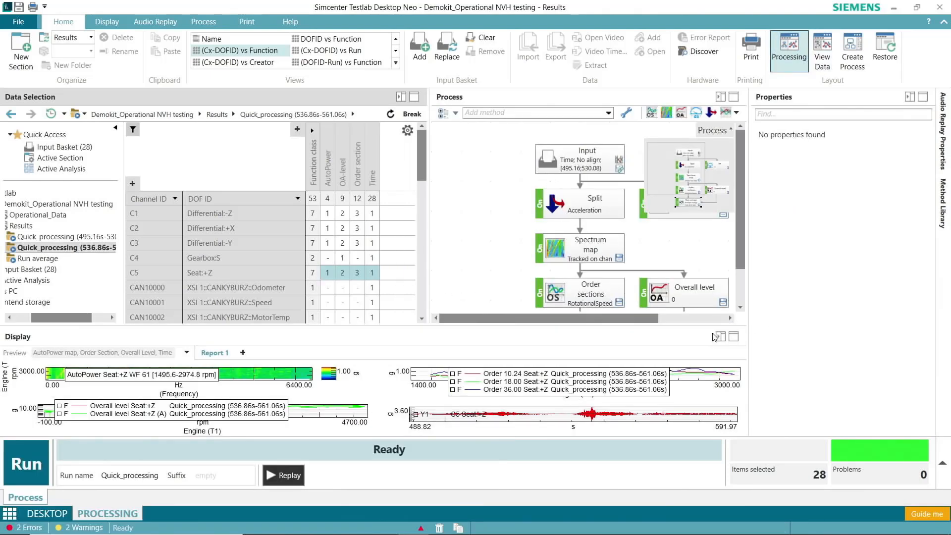
pyautogui.moveTo(551, 429); pyautogui.dragTo(619, 444)
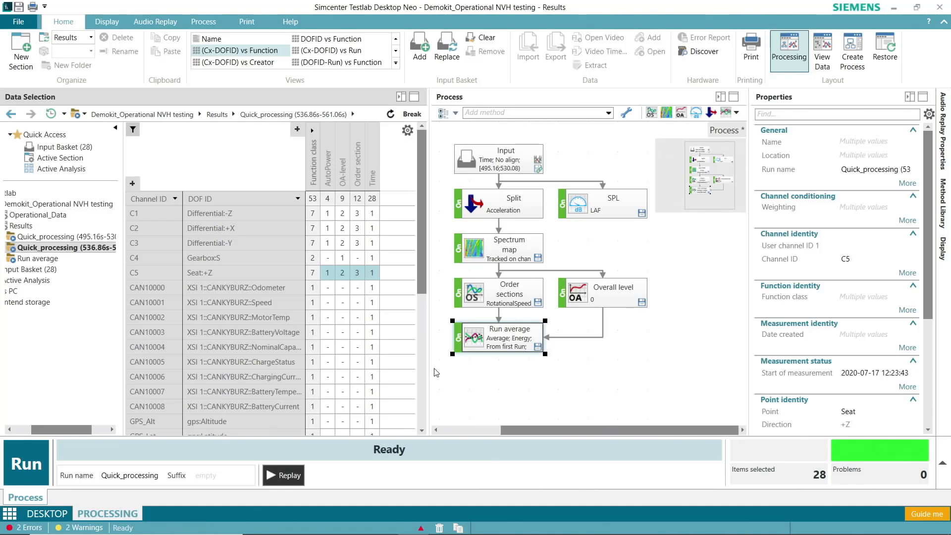
pyautogui.moveTo(442, 374); pyautogui.dragTo(652, 177)
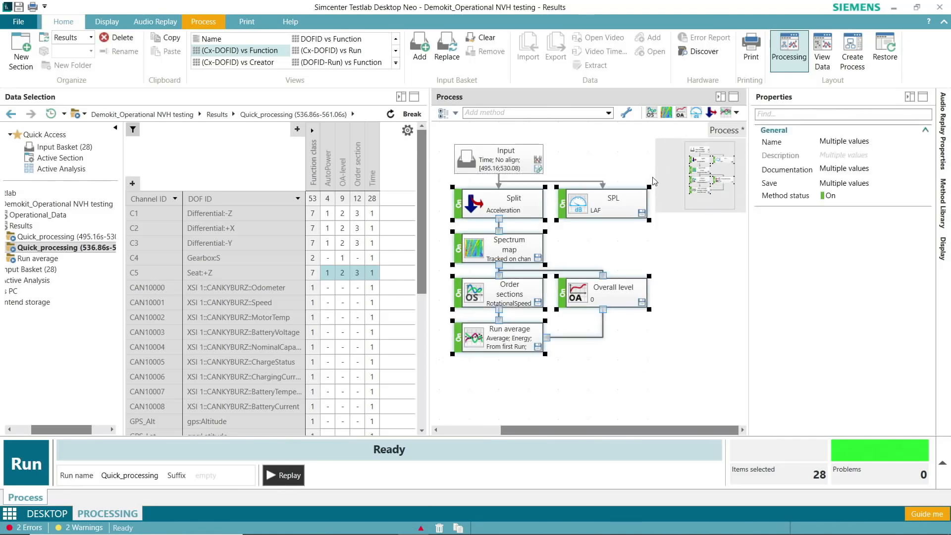
pyautogui.rightClick(531, 214)
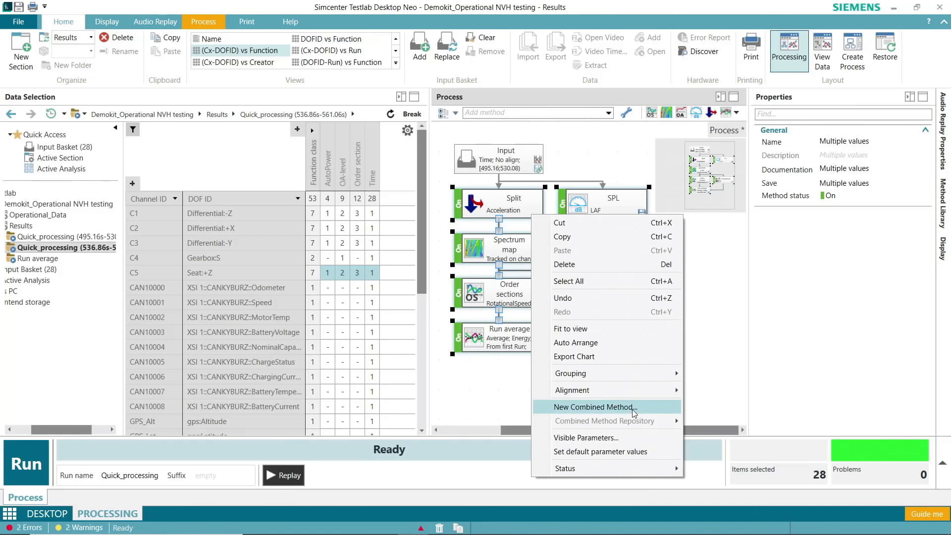
pyautogui.click(599, 409)
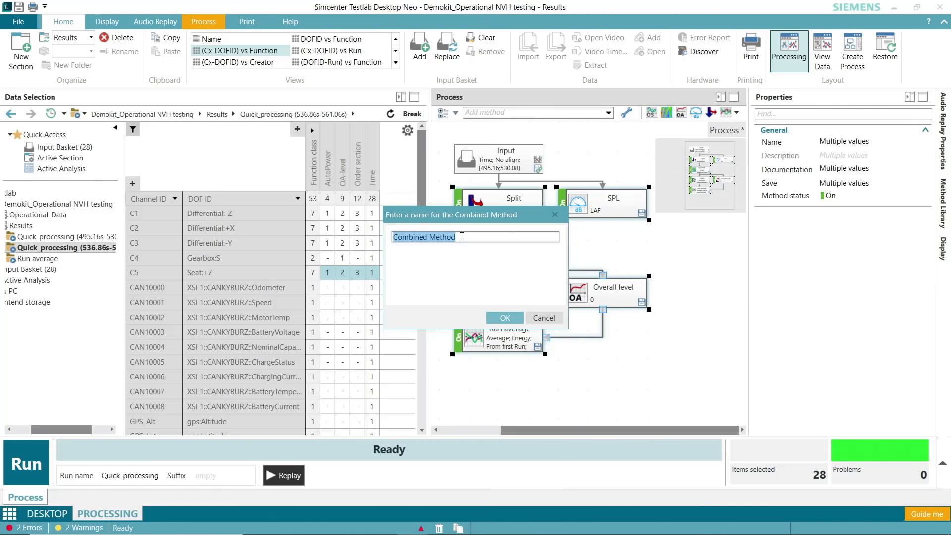
pyautogui.write('Quick_analysis')
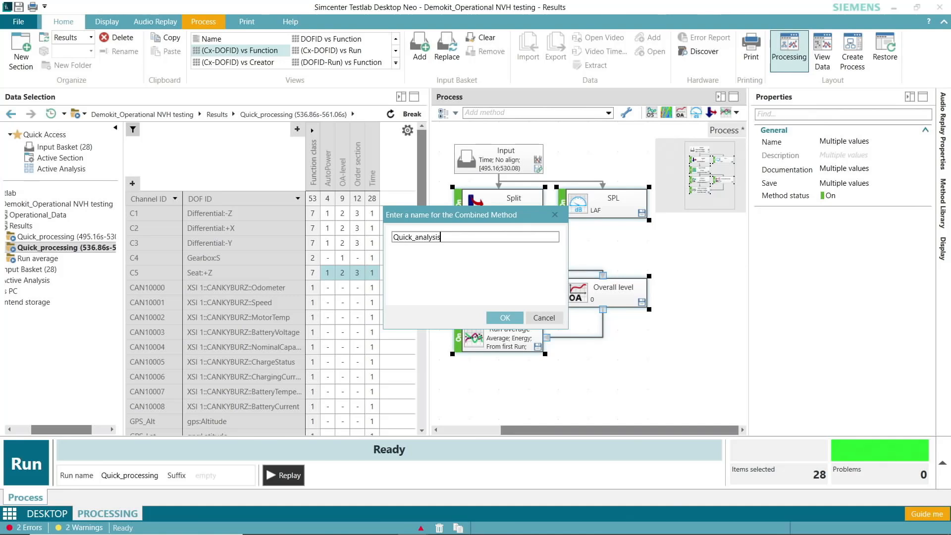
pyautogui.click(505, 318)
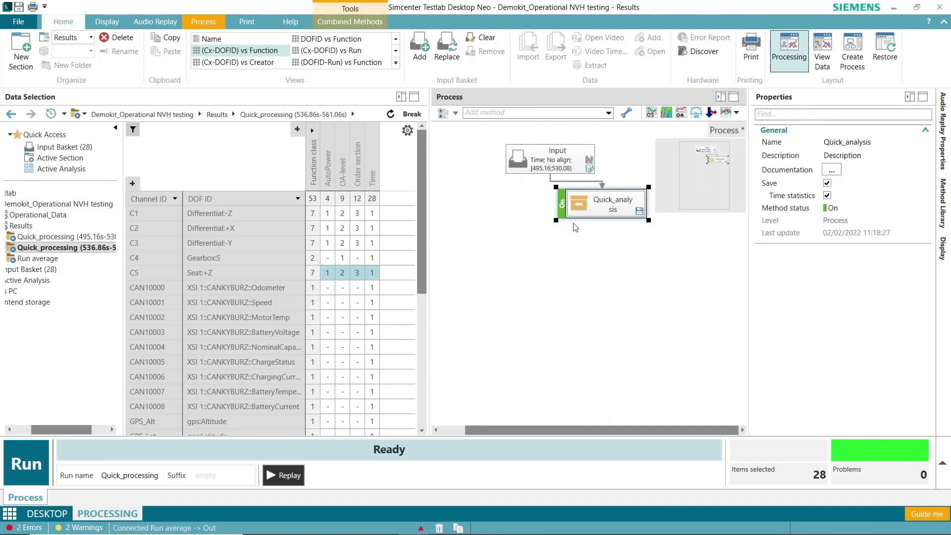
pyautogui.moveTo(543, 223); pyautogui.dragTo(528, 227)
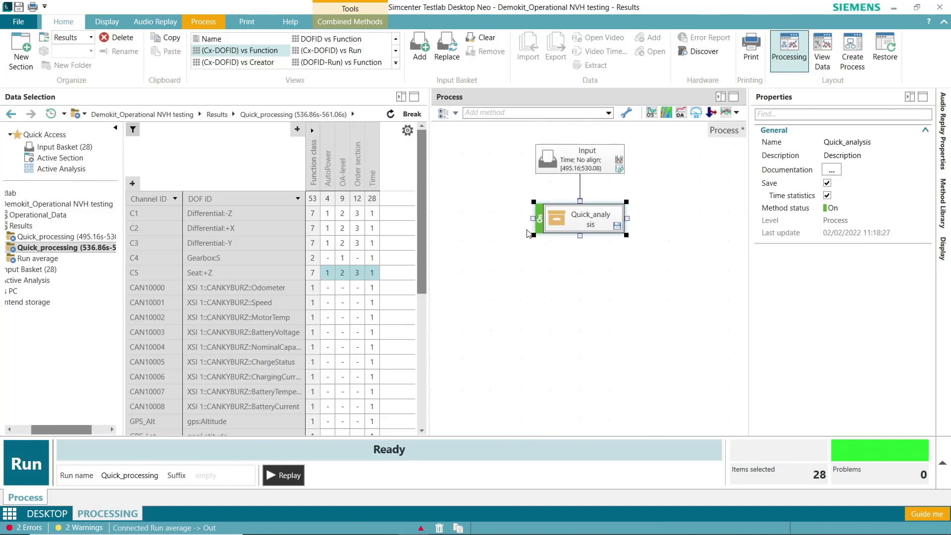
# - Open the Quick_analysis combined method to examine its internal method chain, and return to the main process
pyautogui.doubleClick(592, 215)
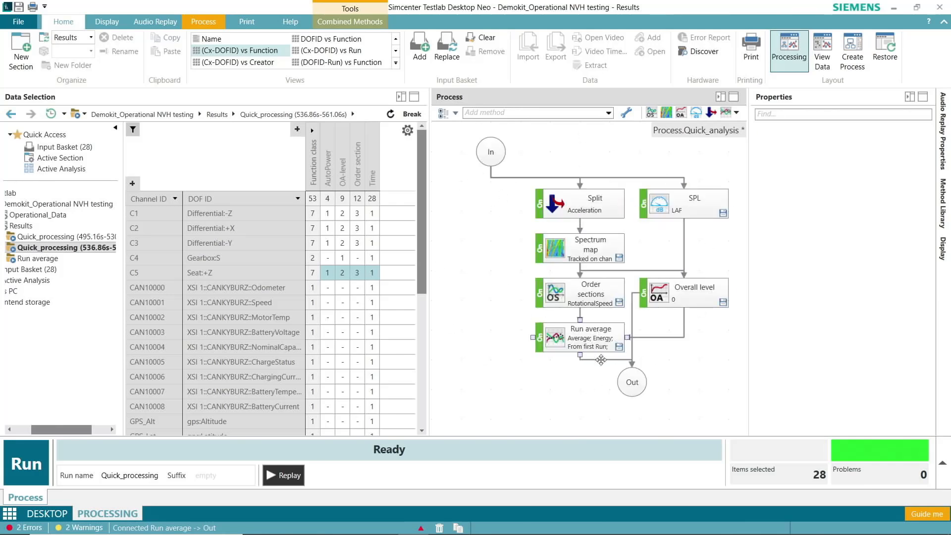
pyautogui.doubleClick(624, 383)
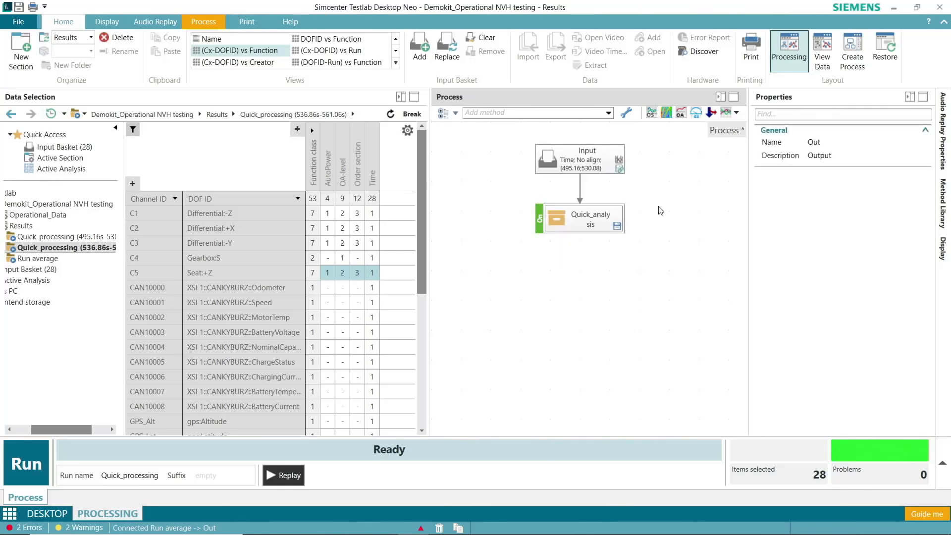
# - Move the Quick_analysis block closer to the Input block and share it to the user level of the combined method repository
pyautogui.moveTo(581, 218); pyautogui.dragTo(581, 209)
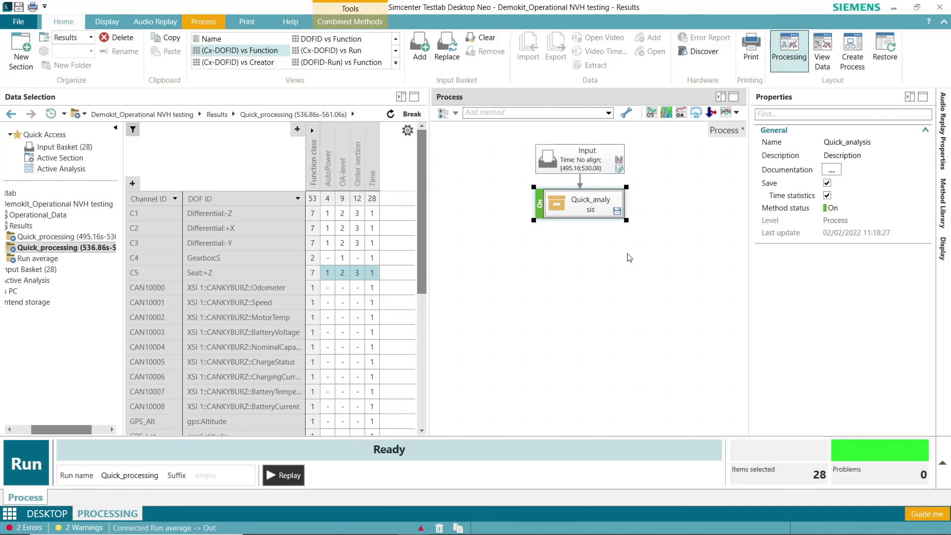
pyautogui.rightClick(595, 198)
pyautogui.moveTo(686, 408)
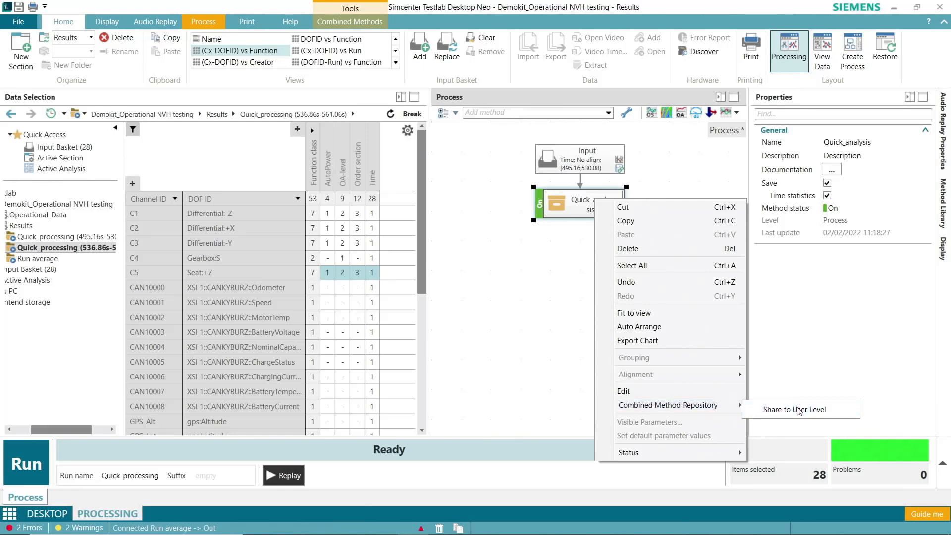
pyautogui.click(798, 410)
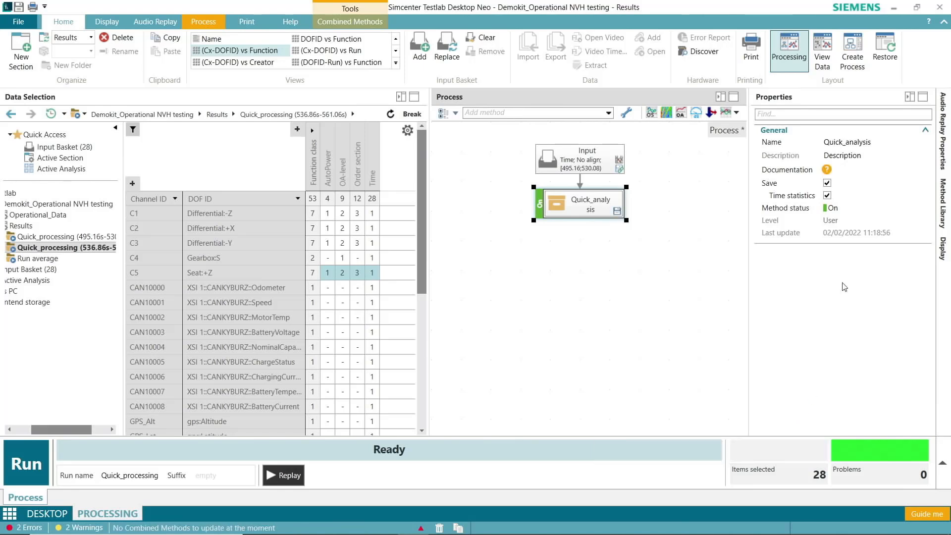
# - Look up Quick_analysis under Combined Methods in the list of available methods
pyautogui.click(608, 111)
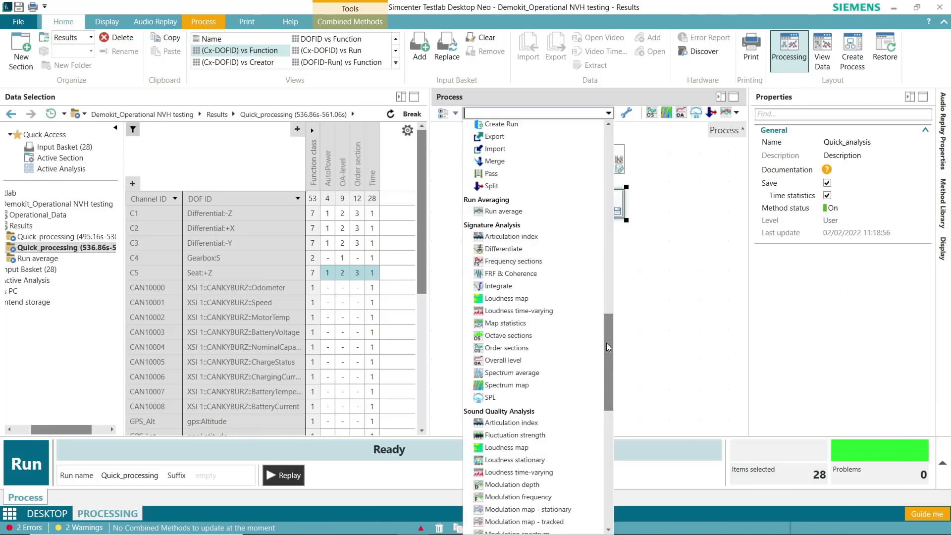
pyautogui.moveTo(609, 350); pyautogui.dragTo(606, 466)
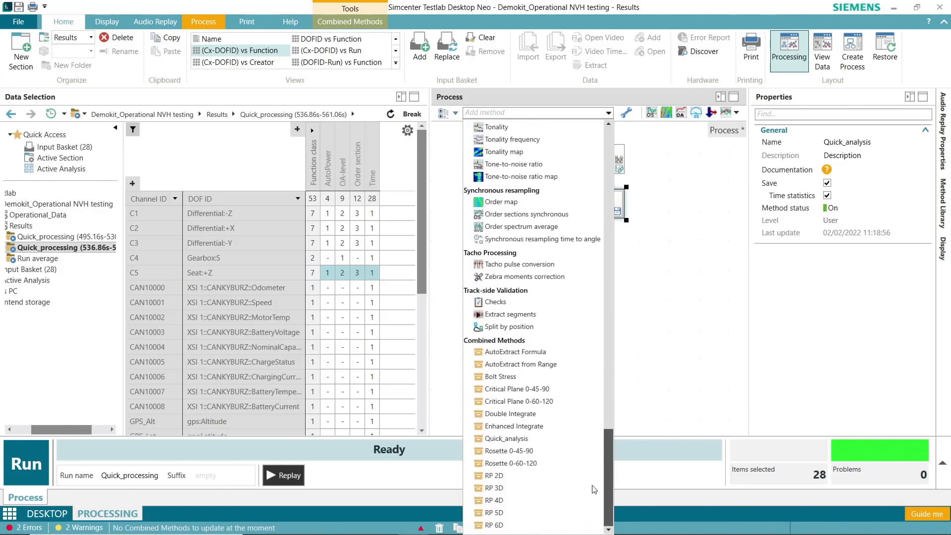
pyautogui.click(552, 440)
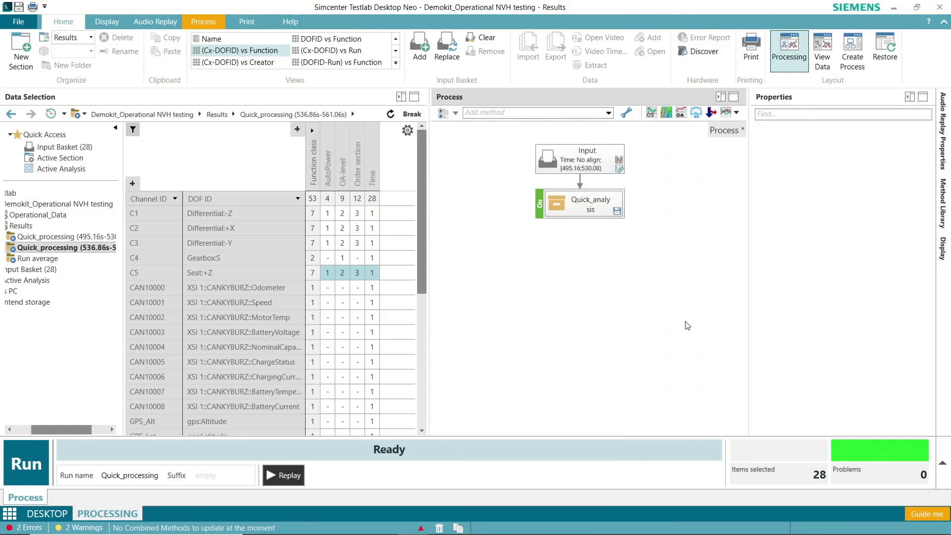
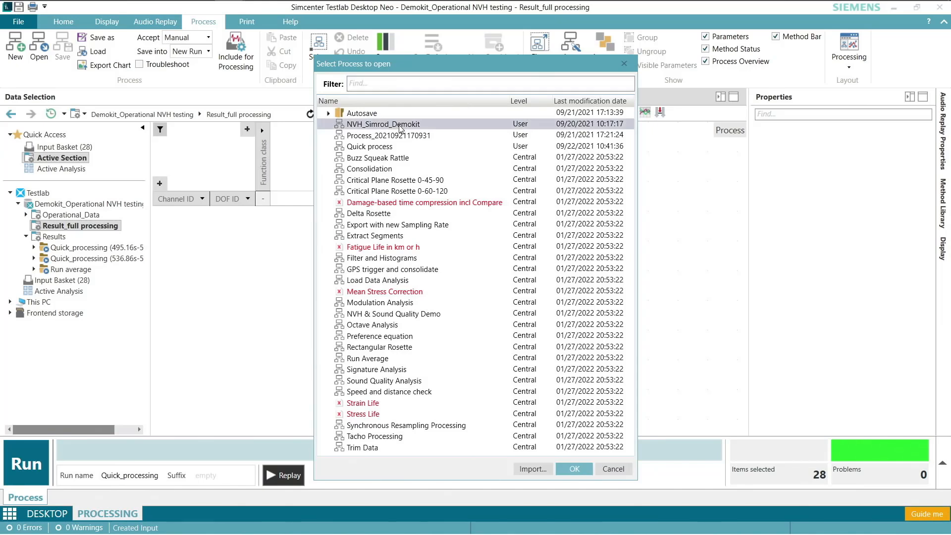
# - Open the saved process NVH_Simrod_Demokit and widen the Process pane to look over its processing branches
pyautogui.click(574, 469)
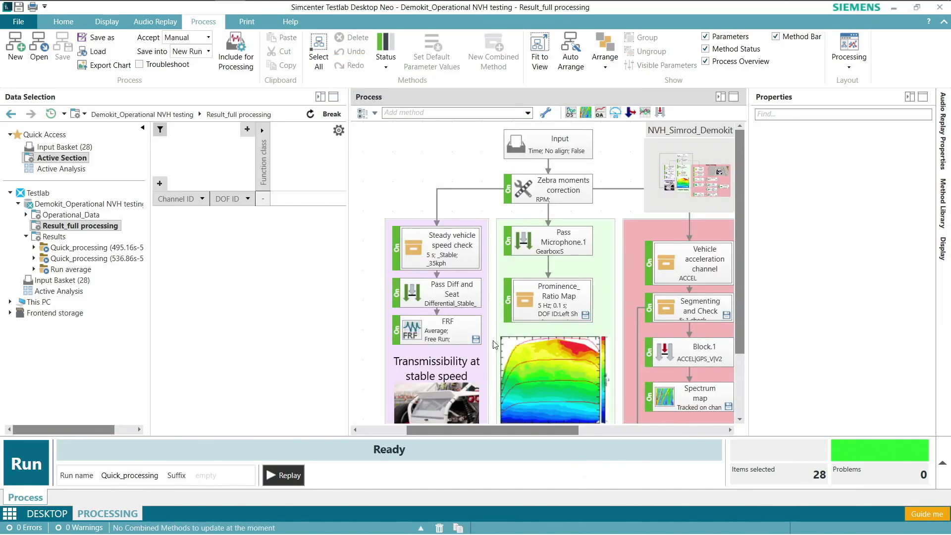
pyautogui.moveTo(350, 255); pyautogui.dragTo(303, 255)
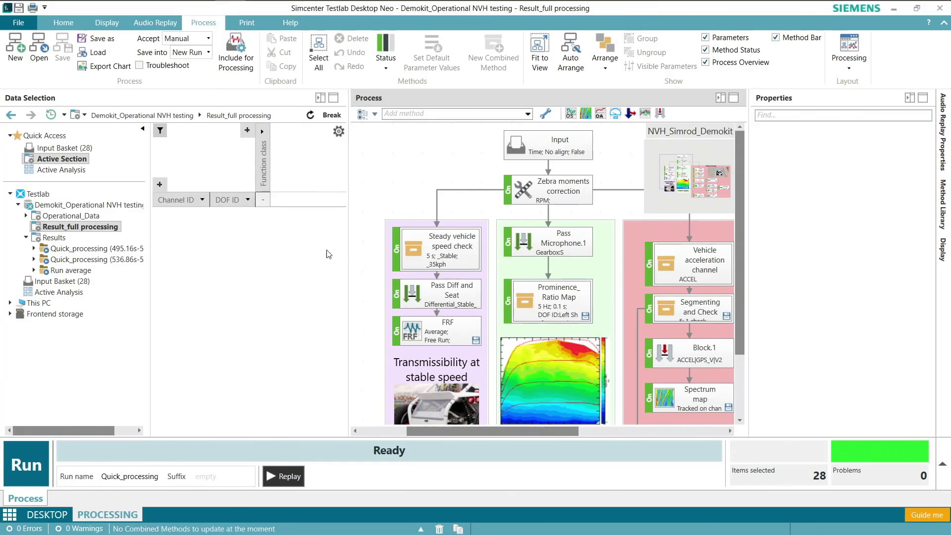
pyautogui.scroll(-2, 679, 247)
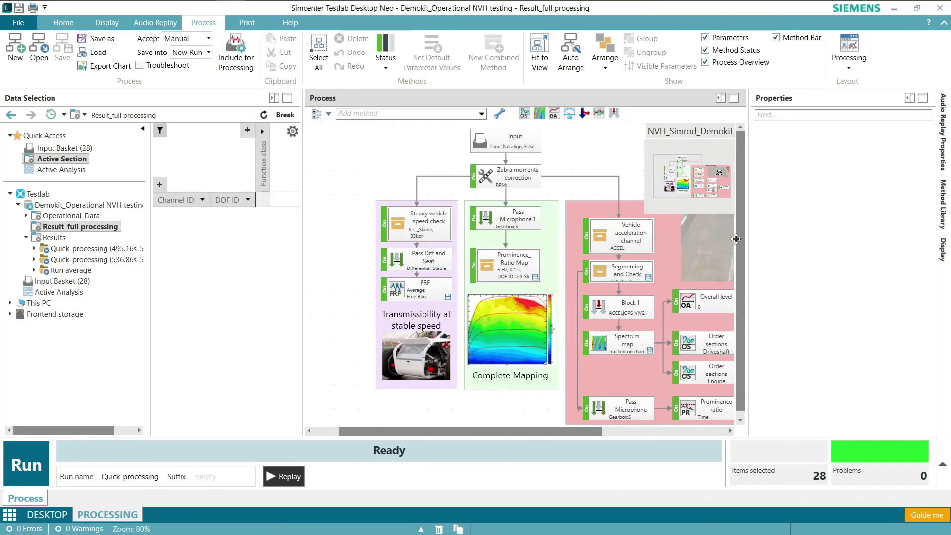
pyautogui.moveTo(753, 178); pyautogui.dragTo(830, 206)
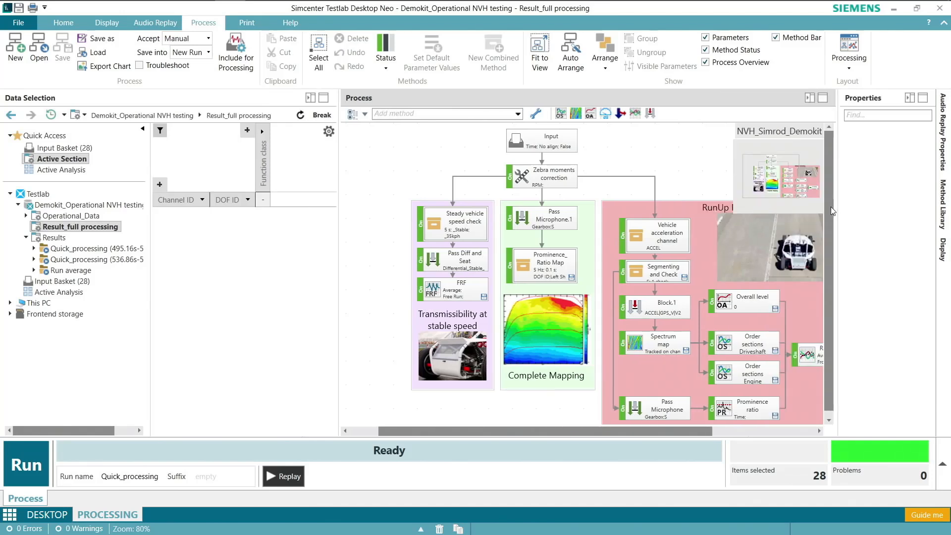
pyautogui.moveTo(571, 430); pyautogui.dragTo(613, 442)
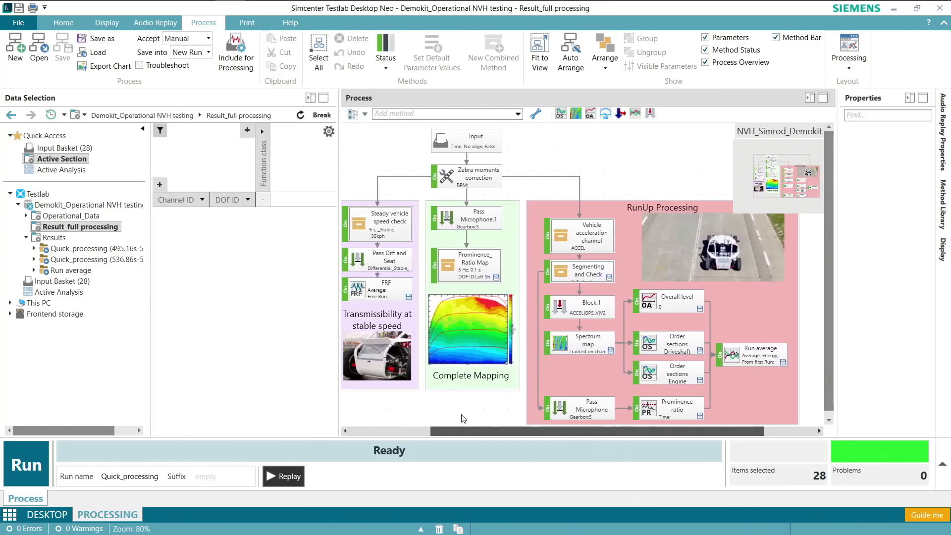
pyautogui.scroll(-1, 550, 373)
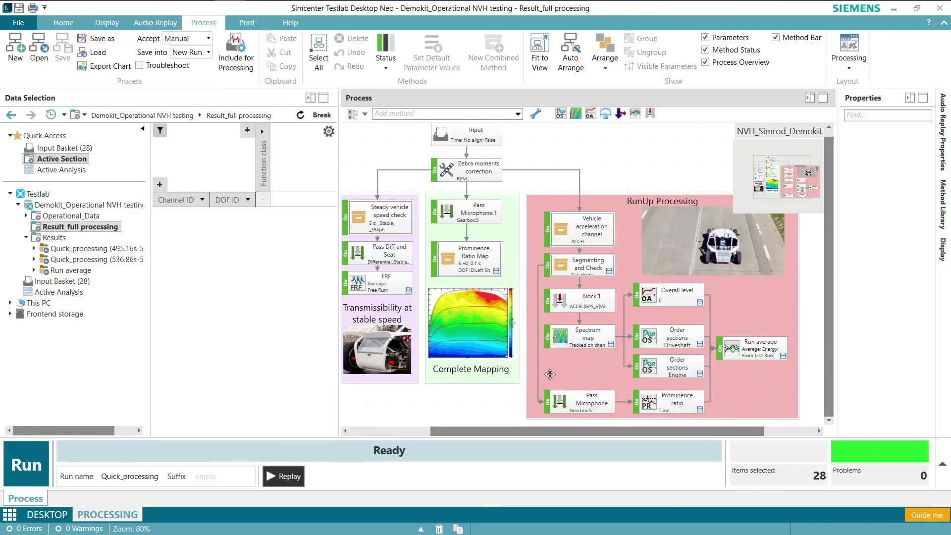
pyautogui.moveTo(599, 432); pyautogui.dragTo(498, 420)
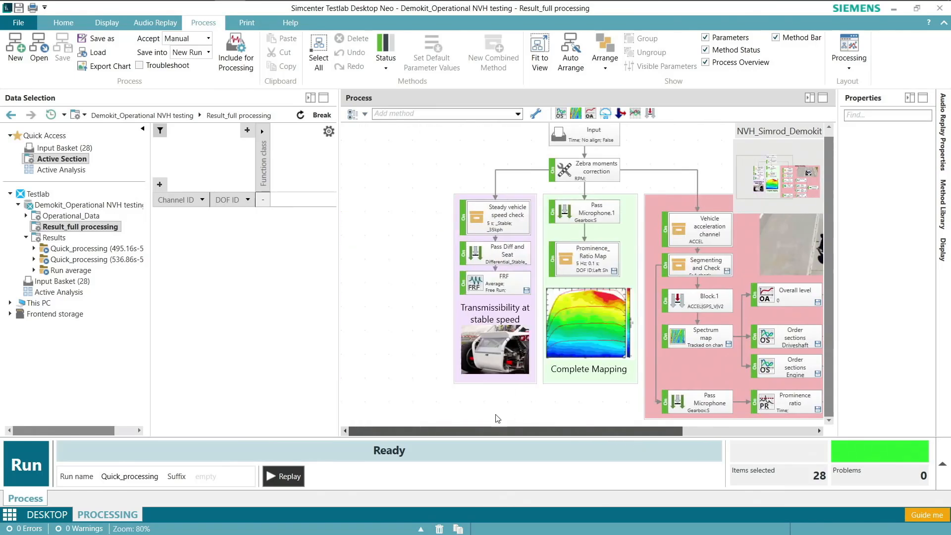
# - Open the Steady vehicle speed check combined method and examine the properties of Speed Range 5s and Segment 3kph Stable
pyautogui.click(510, 235)
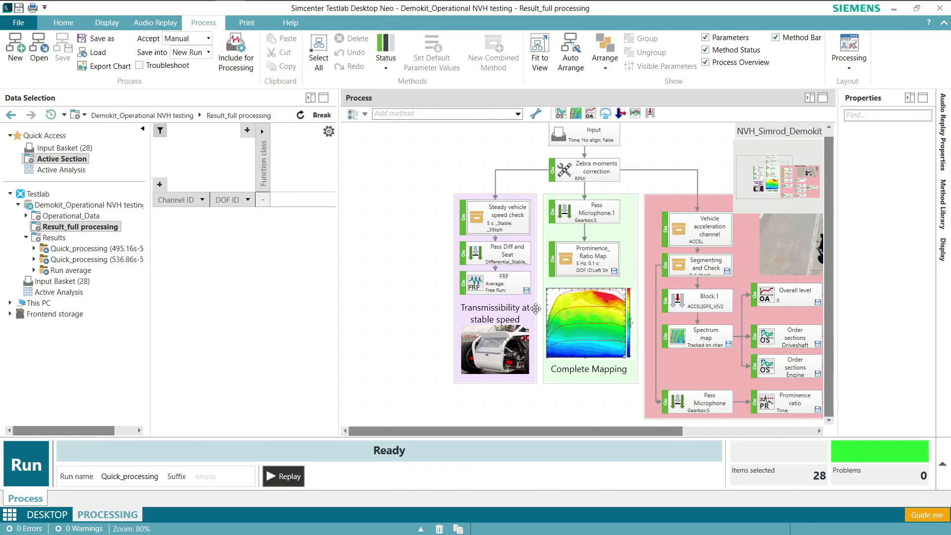
pyautogui.moveTo(504, 216)
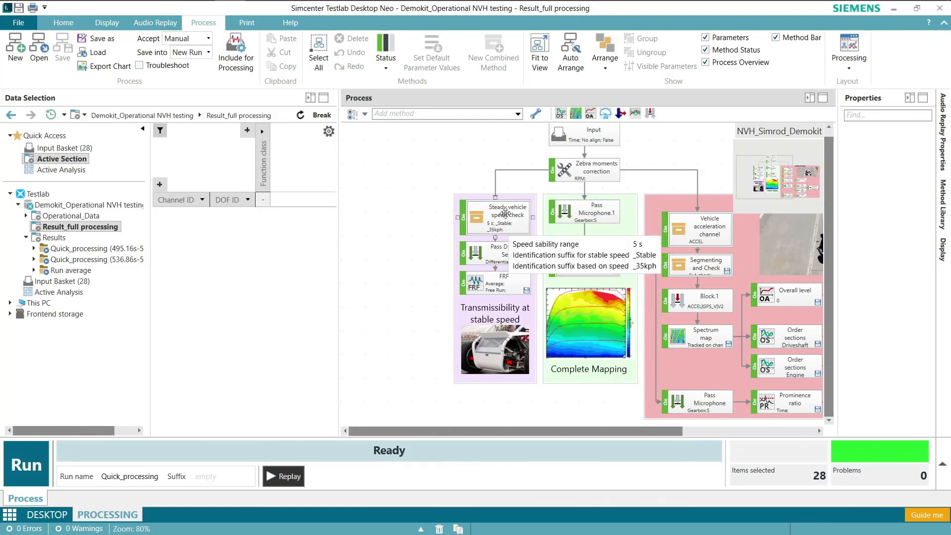
pyautogui.doubleClick(506, 213)
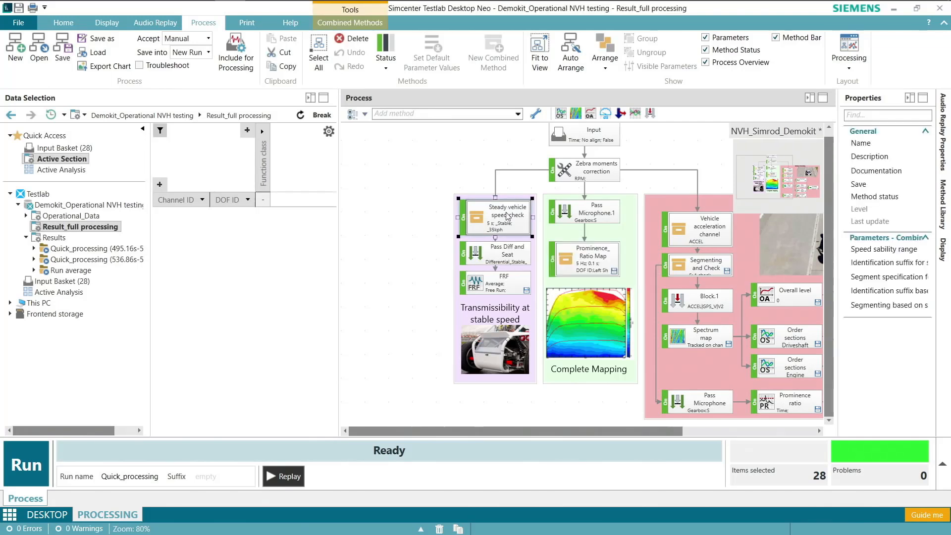
pyautogui.scroll(1, 614, 244)
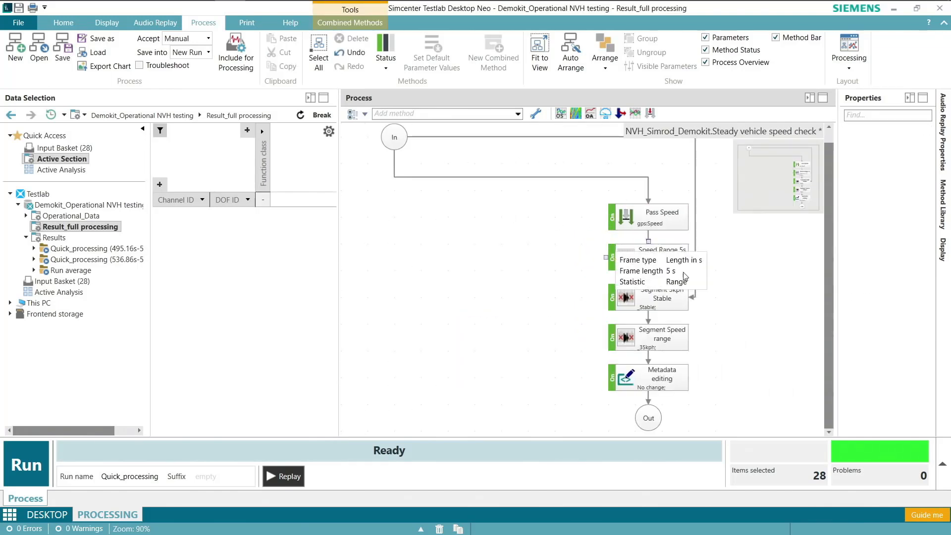
pyautogui.scroll(-1, 702, 280)
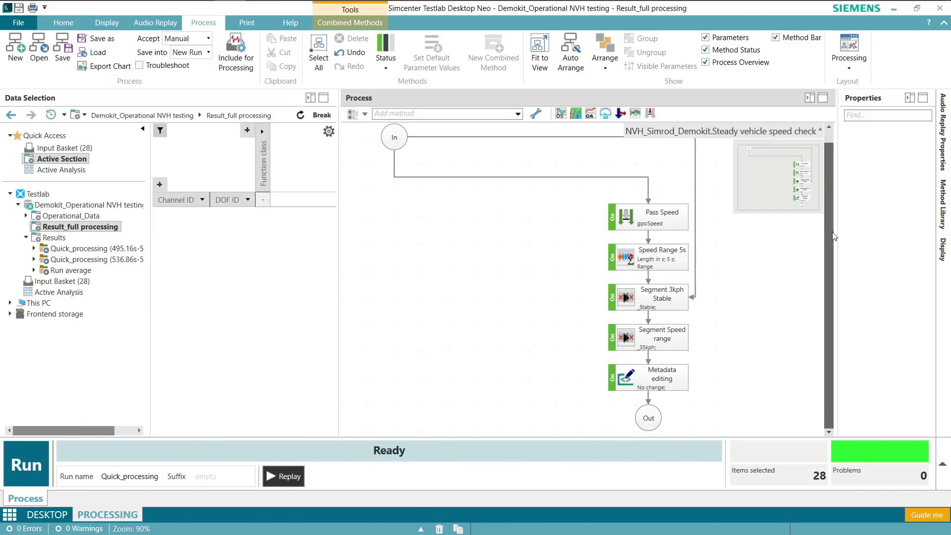
pyautogui.click(620, 253)
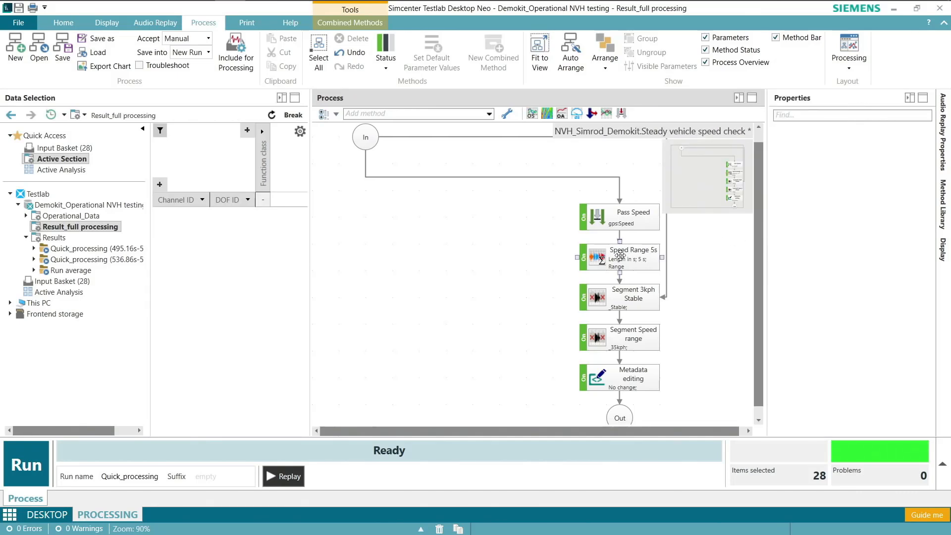
pyautogui.click(620, 255)
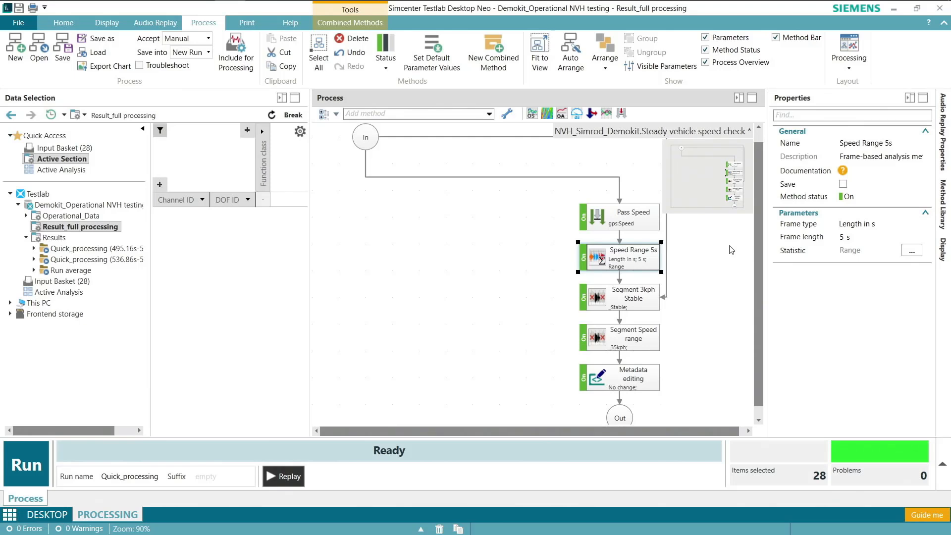
pyautogui.click(637, 298)
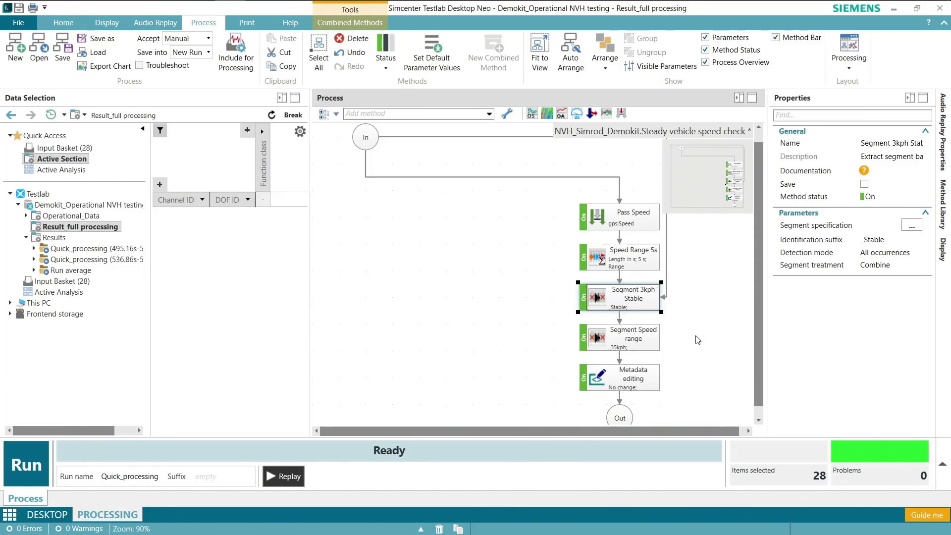
# - Examine the segment specification of the Segment Speed range method and accept it as is
pyautogui.click(641, 336)
pyautogui.click(913, 229)
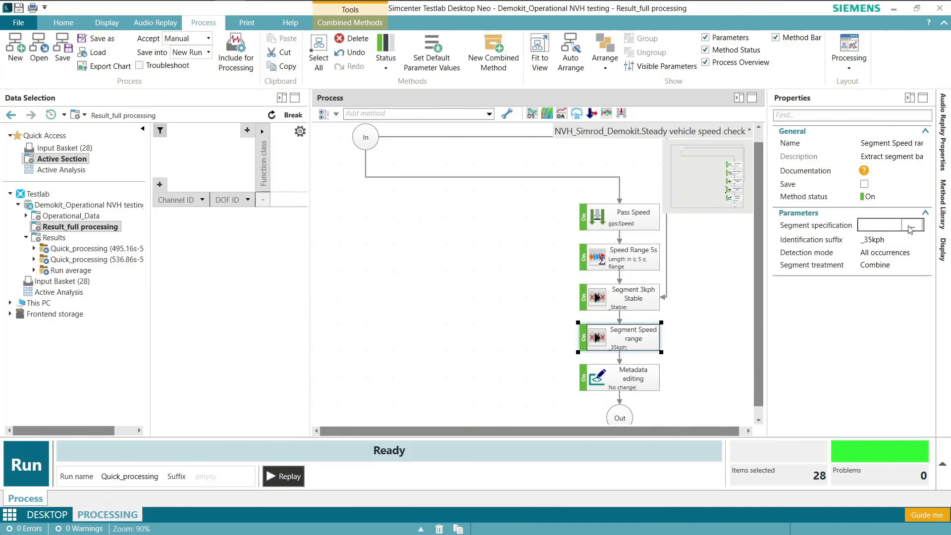
pyautogui.click(912, 228)
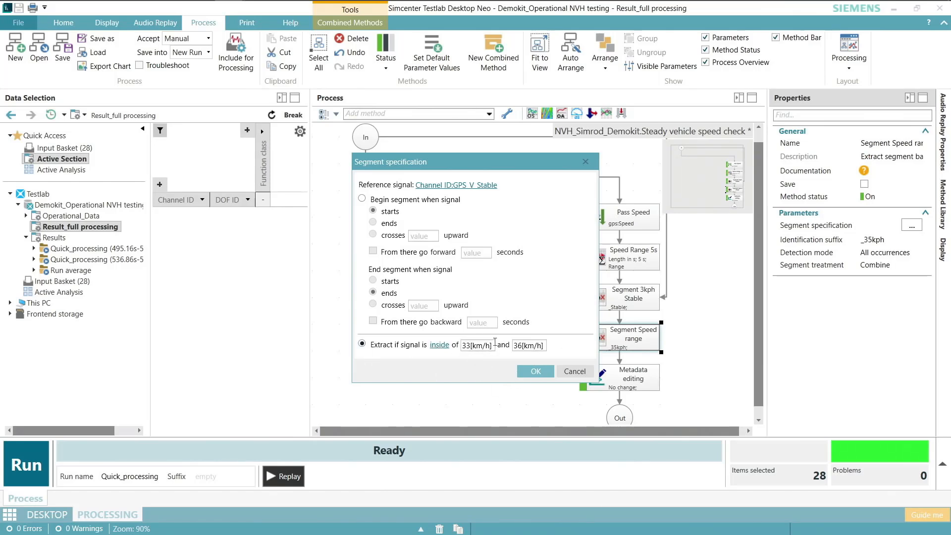
pyautogui.moveTo(396, 163); pyautogui.dragTo(368, 159)
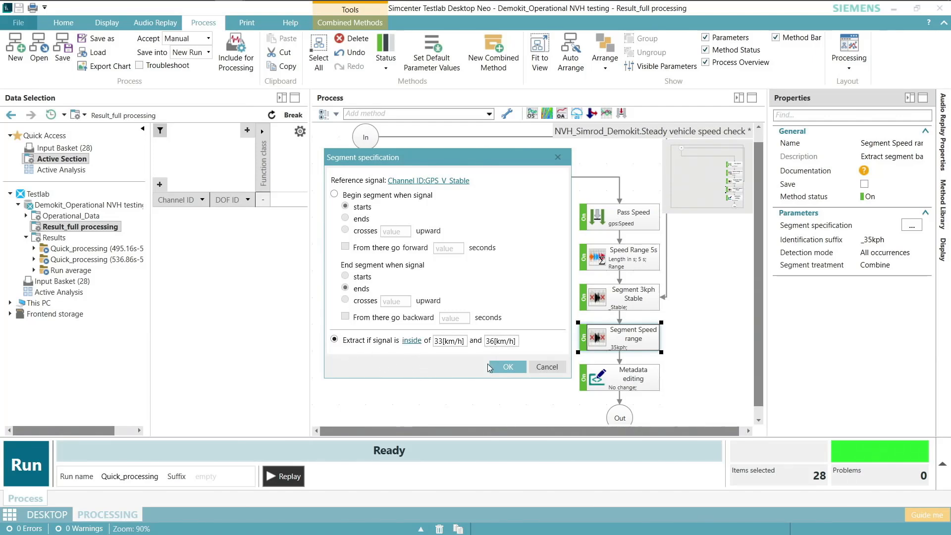
pyautogui.click(518, 372)
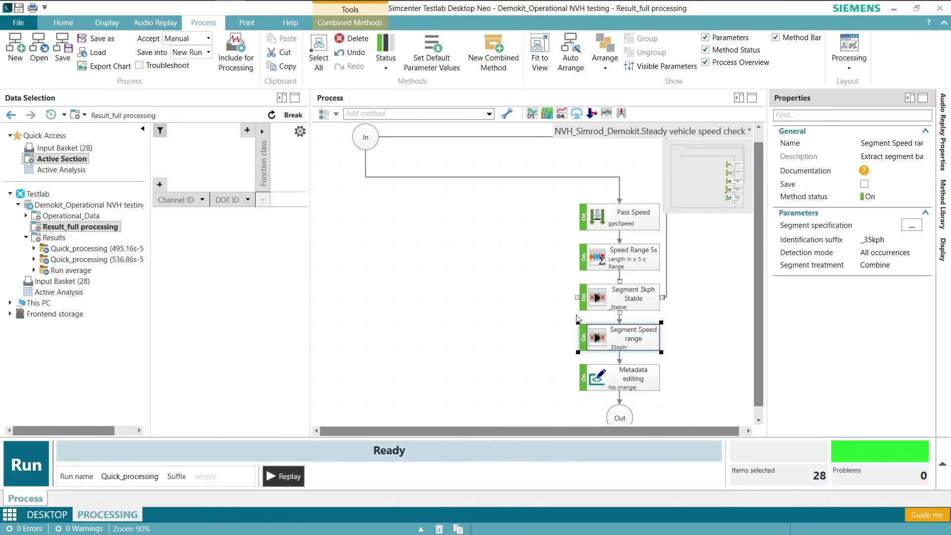
pyautogui.moveTo(671, 305)
pyautogui.moveTo(618, 348)
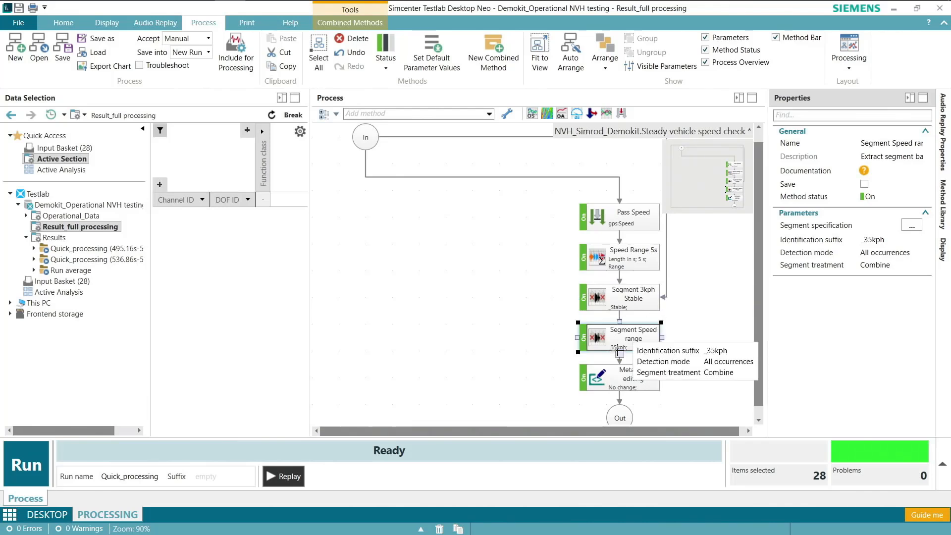
# - Return to the main NVH_Simrod_Demokit process and examine the averaging, triggering and parameter settings of the FRF method
pyautogui.doubleClick(617, 415)
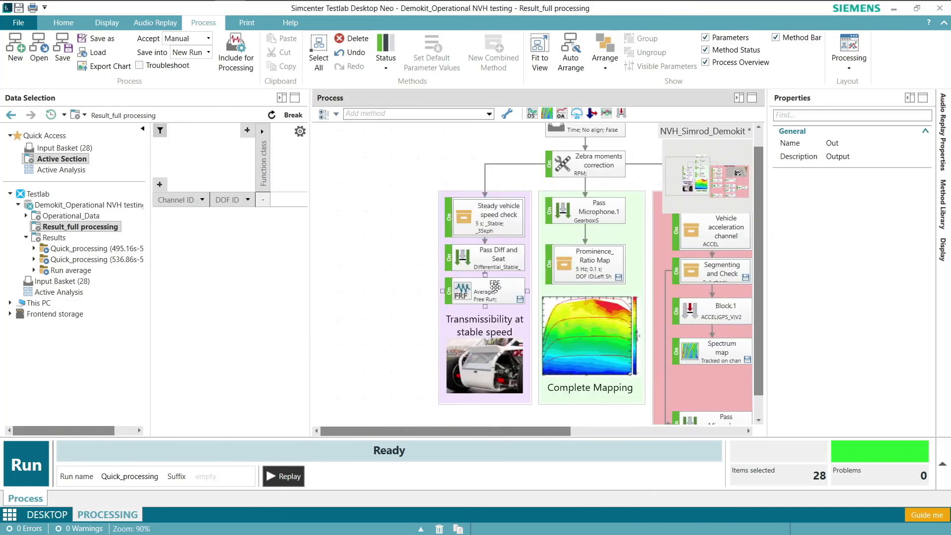
pyautogui.click(483, 293)
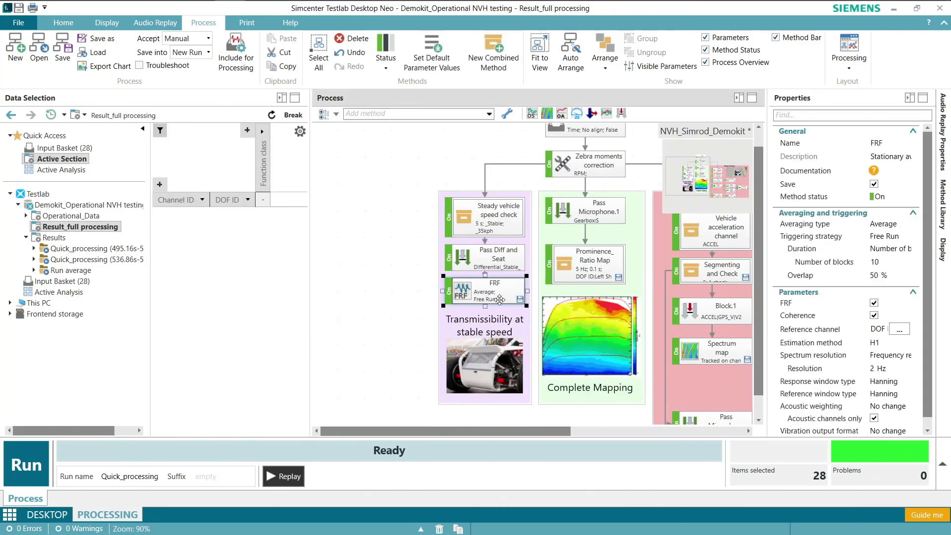
pyautogui.scroll(-1, 886, 327)
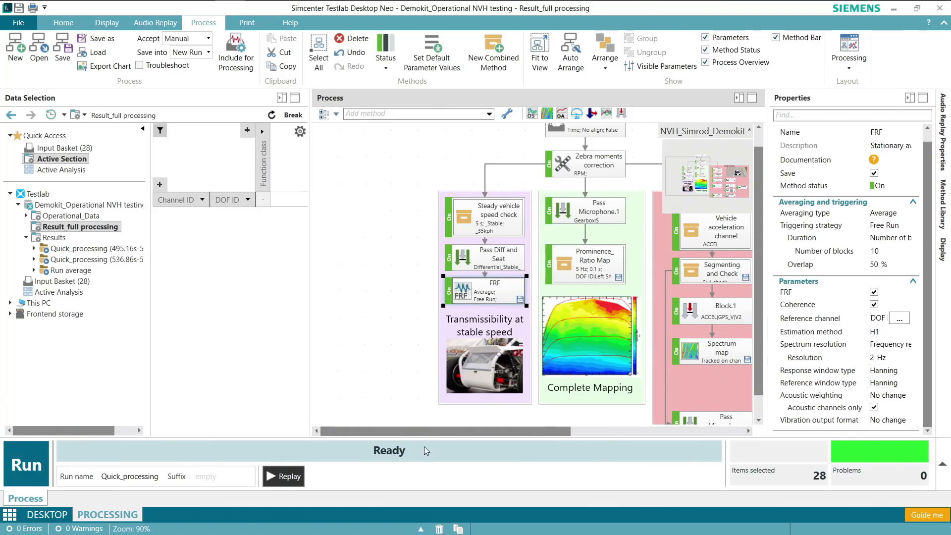
# - Examine the combined method parameters of Prominence_Ratio Map and bring the RunUp Processing branch into view
pyautogui.moveTo(429, 433); pyautogui.dragTo(474, 427)
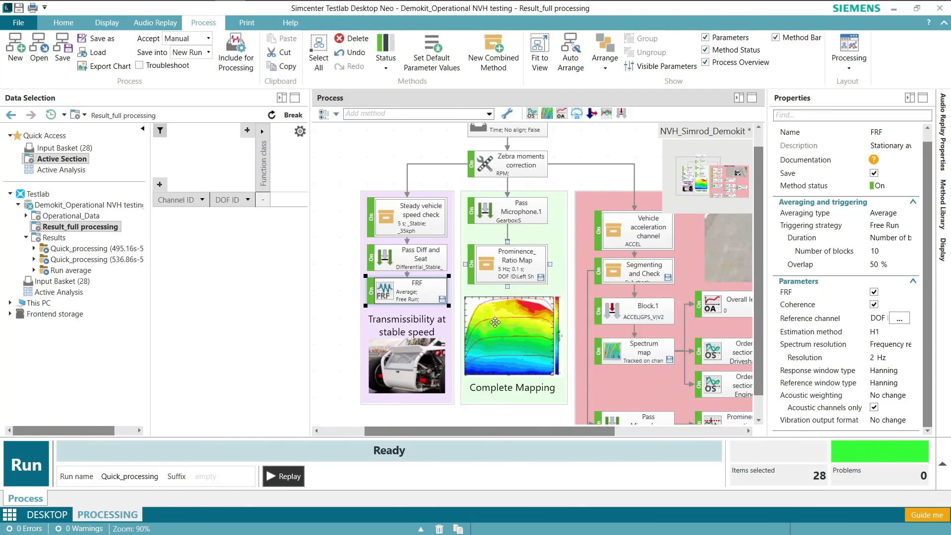
pyautogui.click(519, 274)
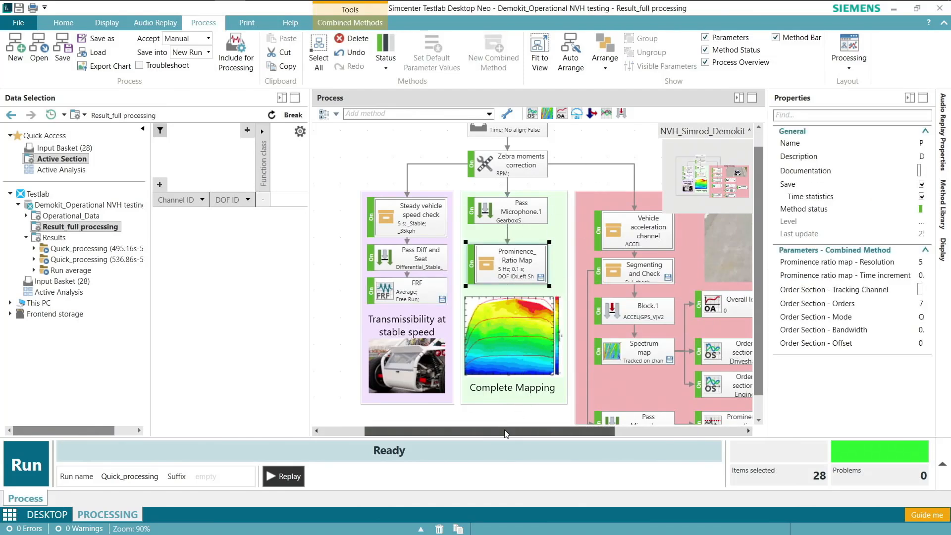
pyautogui.moveTo(501, 434); pyautogui.dragTo(602, 431)
pyautogui.scroll(-1, 469, 207)
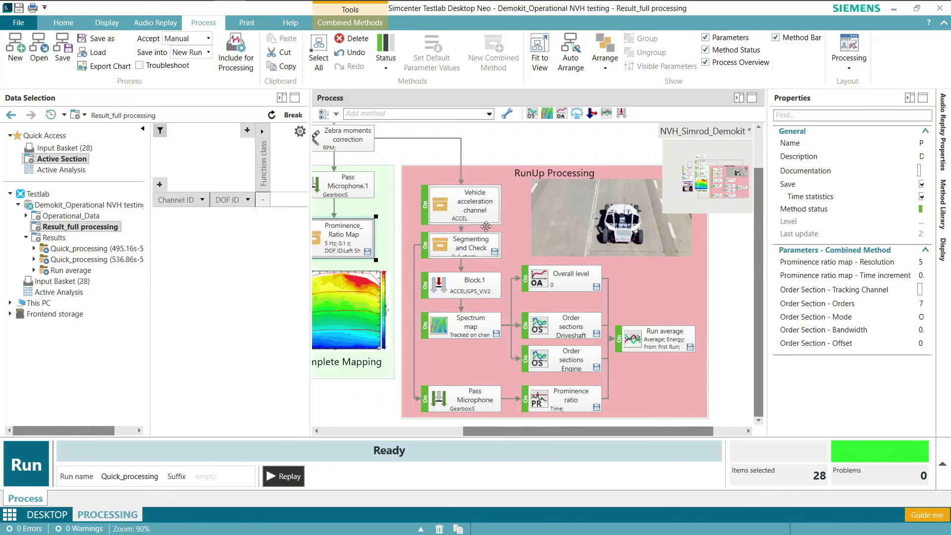
# - Examine the methods of the RunUp Processing branch, from segmenting to run average, alongside the stable-speed and mapping branches
pyautogui.moveTo(478, 249)
pyautogui.click(479, 333)
pyautogui.moveTo(685, 350)
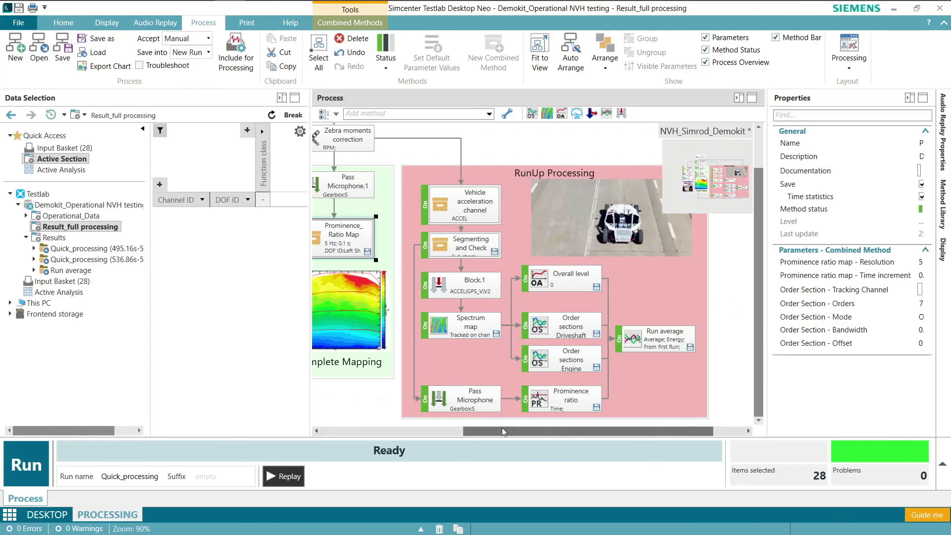
pyautogui.moveTo(501, 431); pyautogui.dragTo(420, 431)
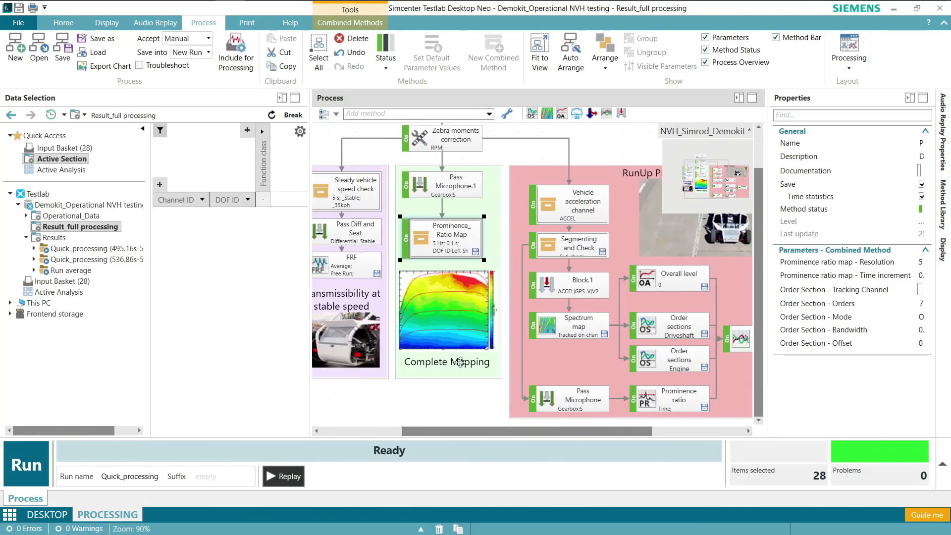
pyautogui.scroll(-1, 491, 344)
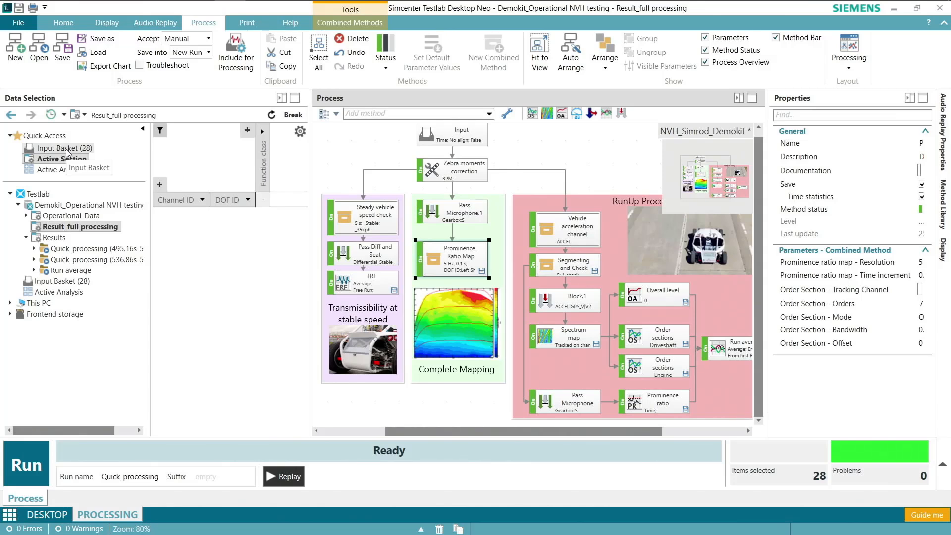
# - Set the run name to Full_processing and run the complete process on the input basket data
pyautogui.click(122, 479)
pyautogui.moveTo(111, 476); pyautogui.dragTo(74, 476)
pyautogui.write('Full')
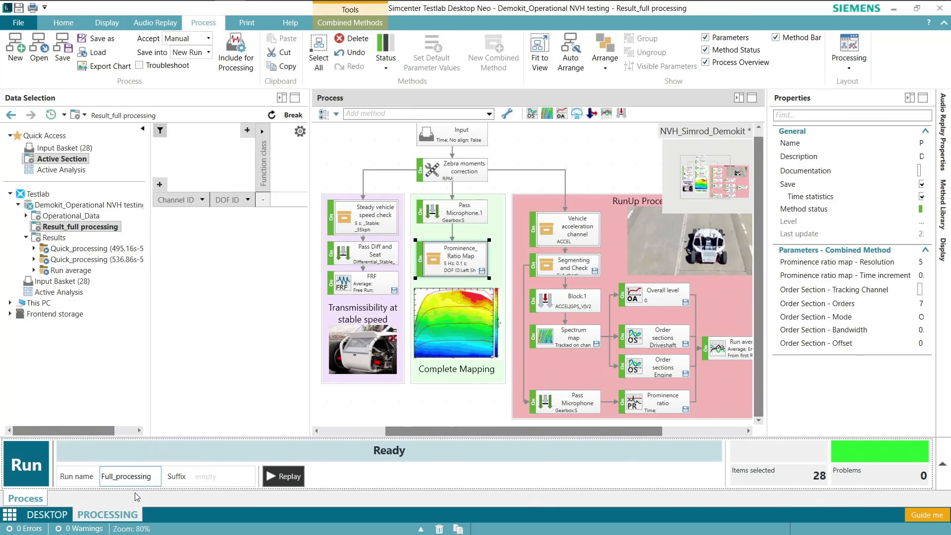
pyautogui.click(22, 471)
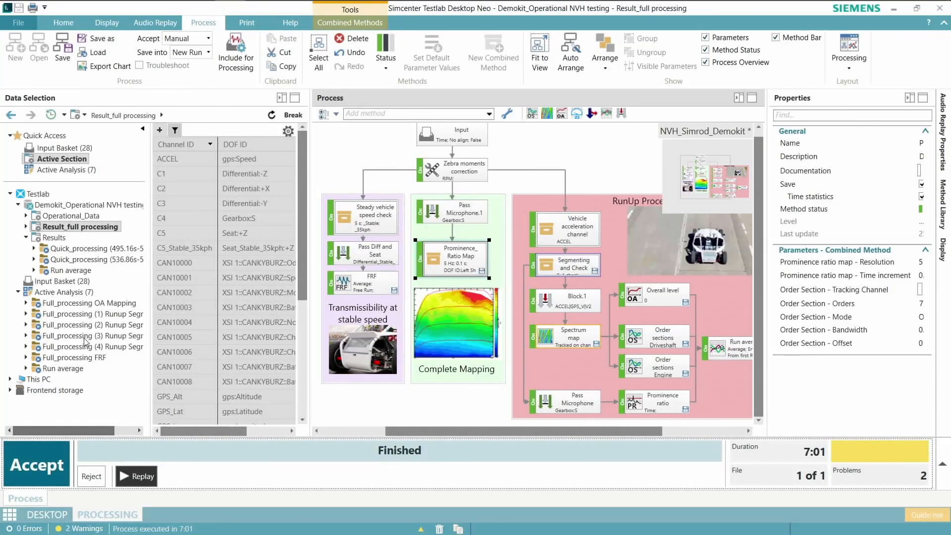
# - Check the result folders listed under Active Analysis and accept the processing results
pyautogui.click(77, 293)
pyautogui.moveTo(149, 309); pyautogui.dragTo(177, 309)
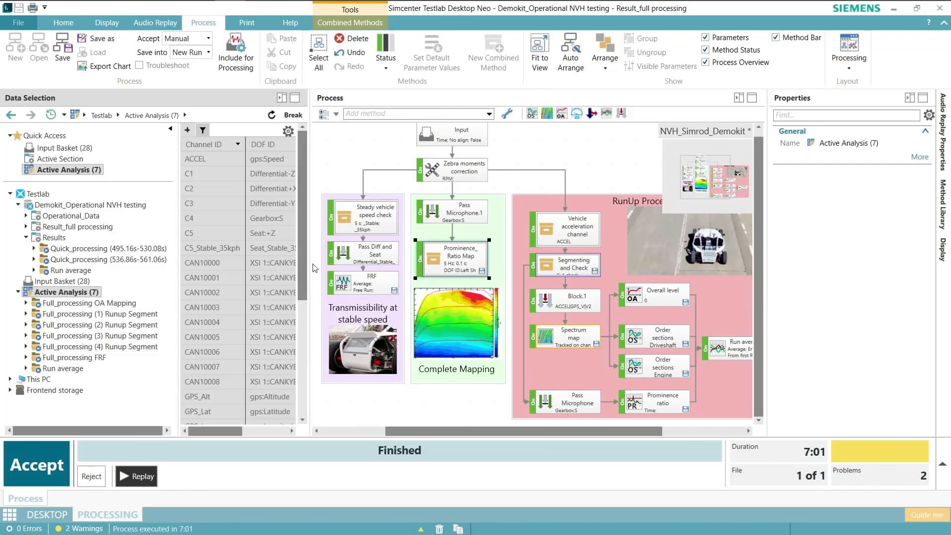
pyautogui.moveTo(312, 256); pyautogui.dragTo(359, 256)
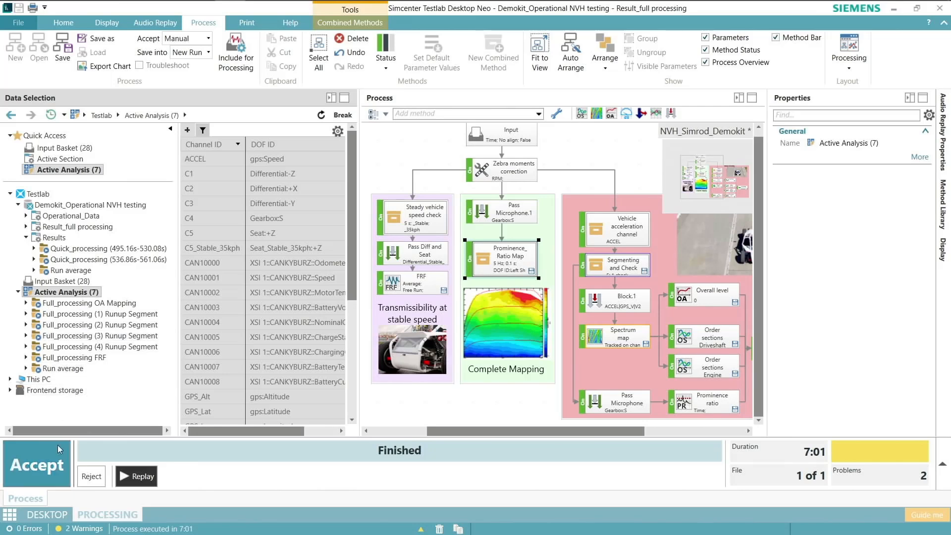
pyautogui.click(52, 472)
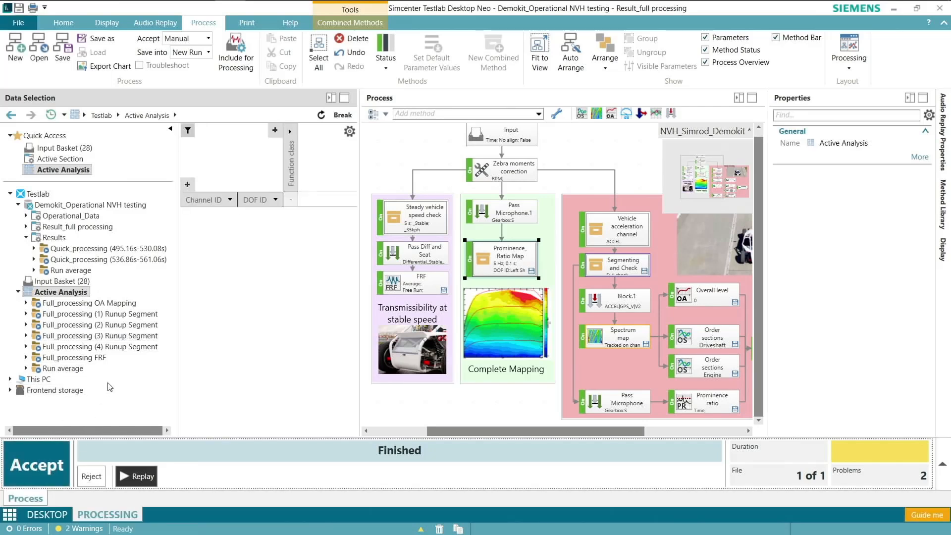
# - Display the coherence and FRF of Seat_Stable_35kph:+Z from the Full_processing FRF results in Result_full processing
pyautogui.click(26, 227)
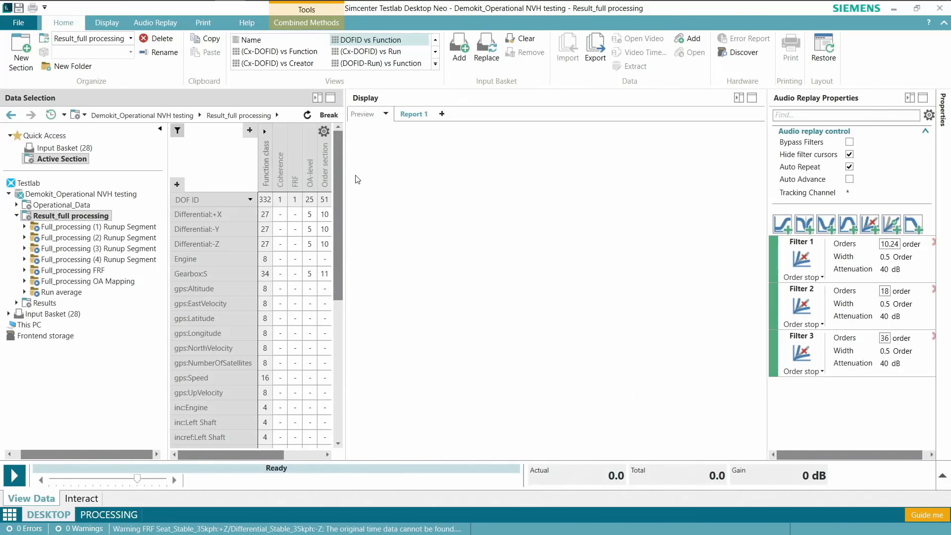
pyautogui.click(89, 272)
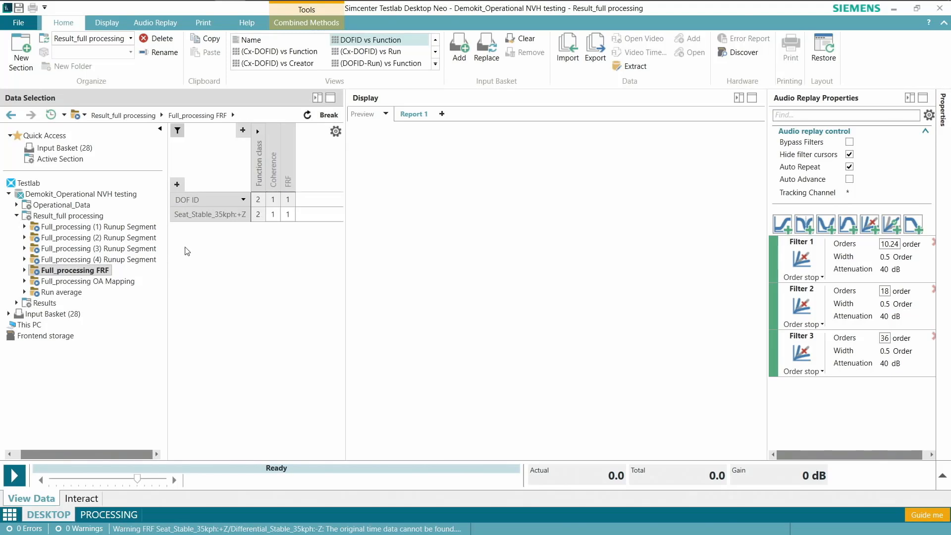
pyautogui.click(287, 214)
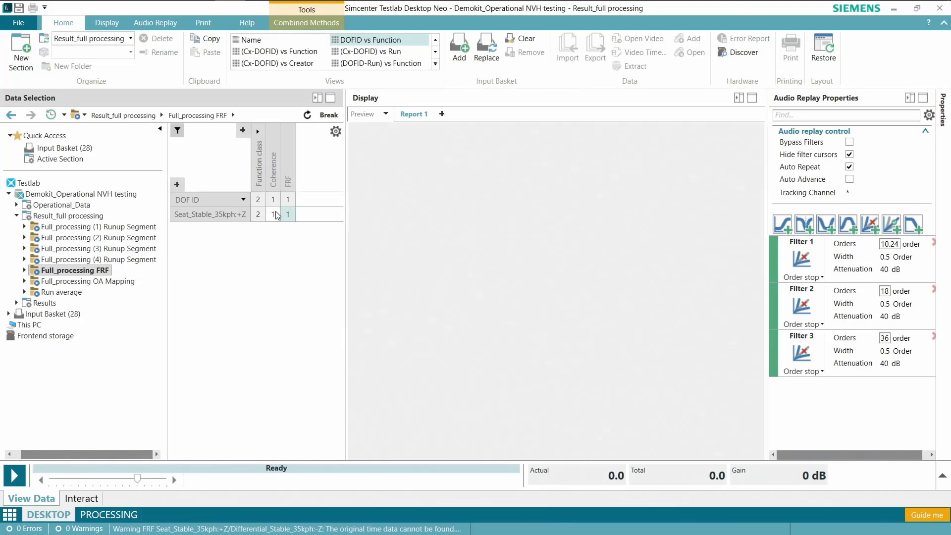
pyautogui.keyDown('ctrl'); pyautogui.click(272, 214); pyautogui.keyUp('ctrl')
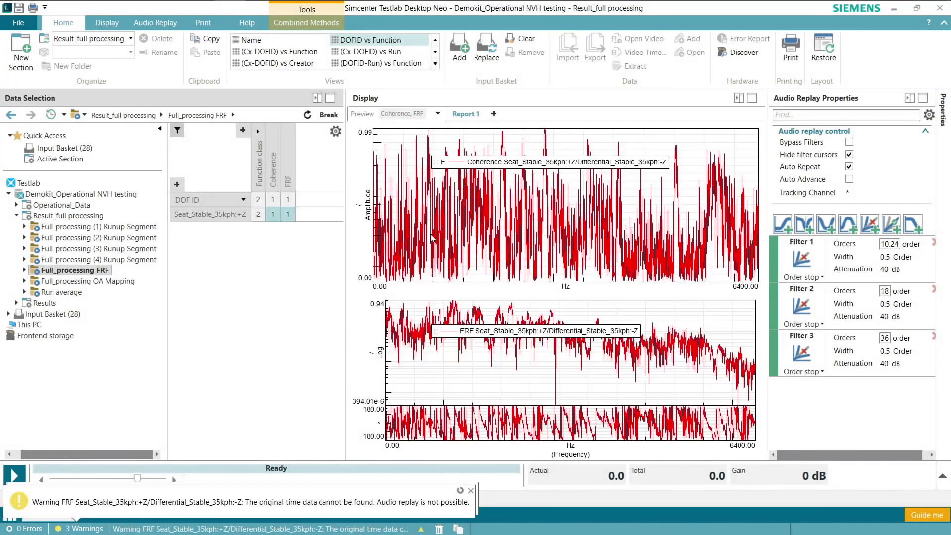
# - Zoom the coherence and FRF plots to about 1425–1883 Hz and move the FRF legend clear of the curve
pyautogui.moveTo(458, 250); pyautogui.dragTo(575, 265)
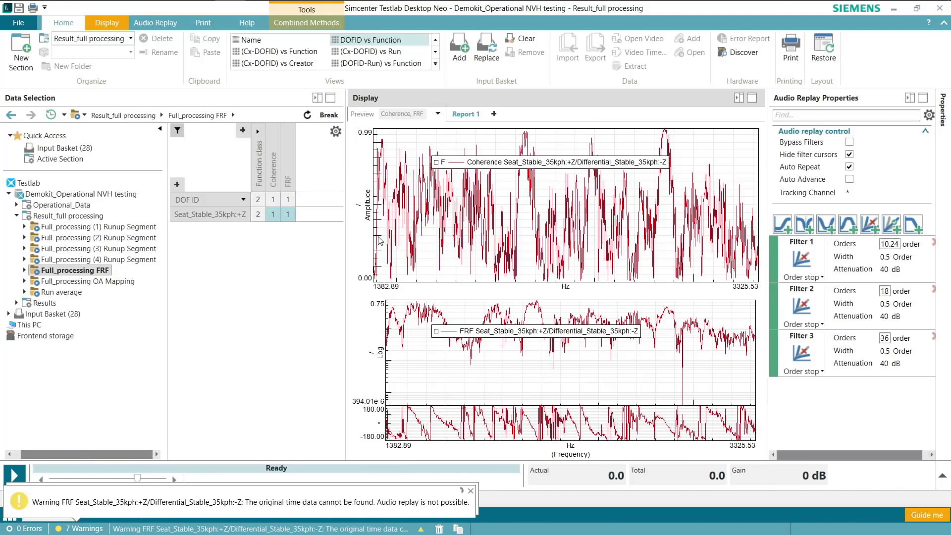
pyautogui.moveTo(385, 241); pyautogui.dragTo(473, 263)
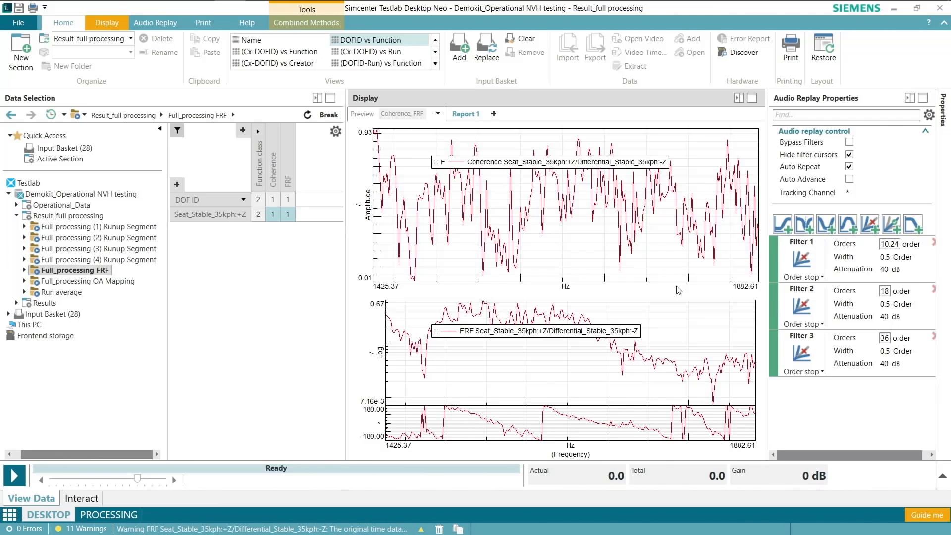
pyautogui.moveTo(549, 340); pyautogui.dragTo(662, 322)
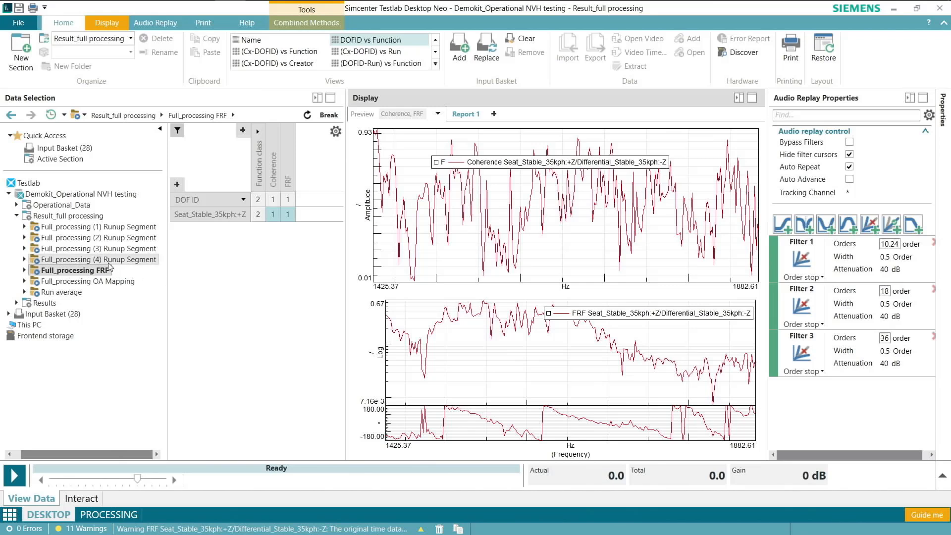
# - Display the Differential:+X overall level, order sections, spectrum, statistics and time data of Full_processing (1) Runup Segment in an enlarged display area
pyautogui.click(127, 228)
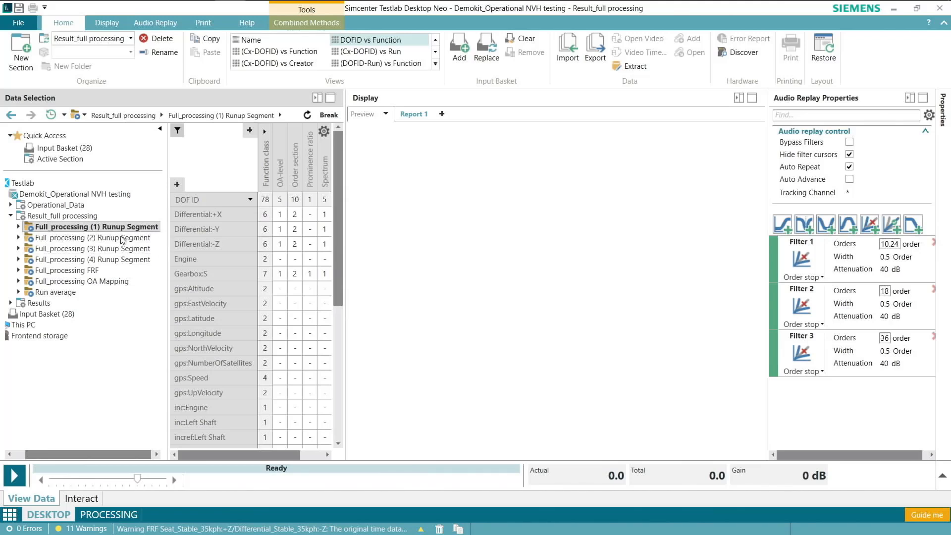
pyautogui.moveTo(344, 246); pyautogui.dragTo(415, 248)
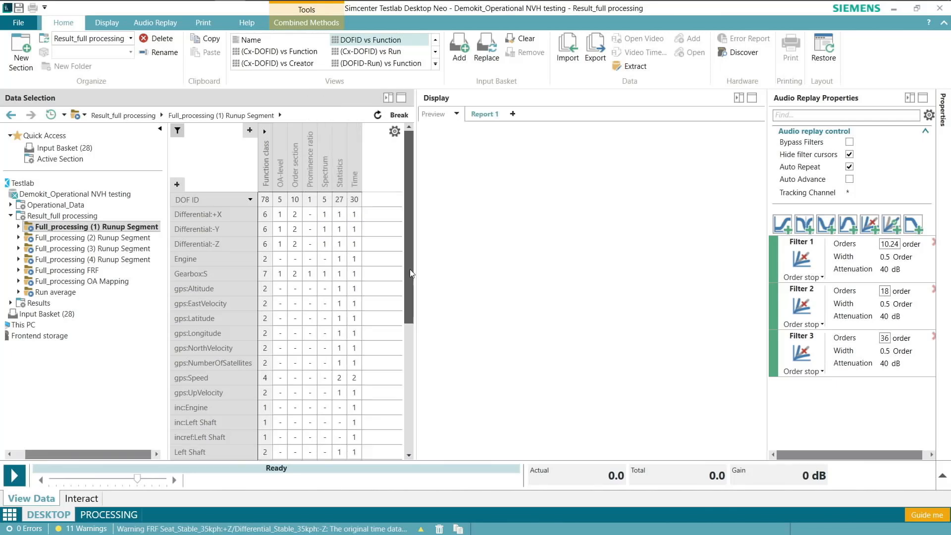
pyautogui.click(280, 218)
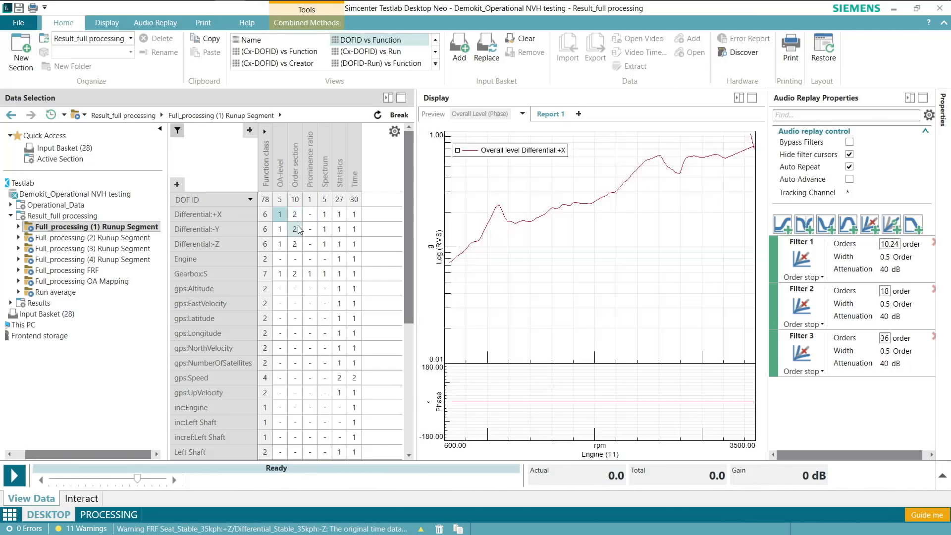
pyautogui.keyDown('ctrl'); pyautogui.click(296, 218); pyautogui.keyUp('ctrl')
pyautogui.keyDown('ctrl'); pyautogui.click(324, 217); pyautogui.keyUp('ctrl')
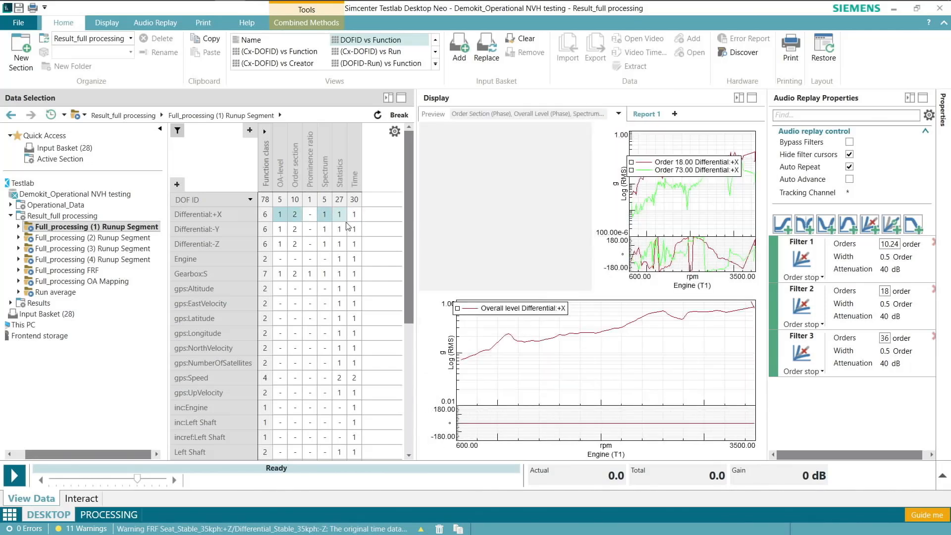
pyautogui.keyDown('ctrl'); pyautogui.click(354, 217); pyautogui.keyUp('ctrl')
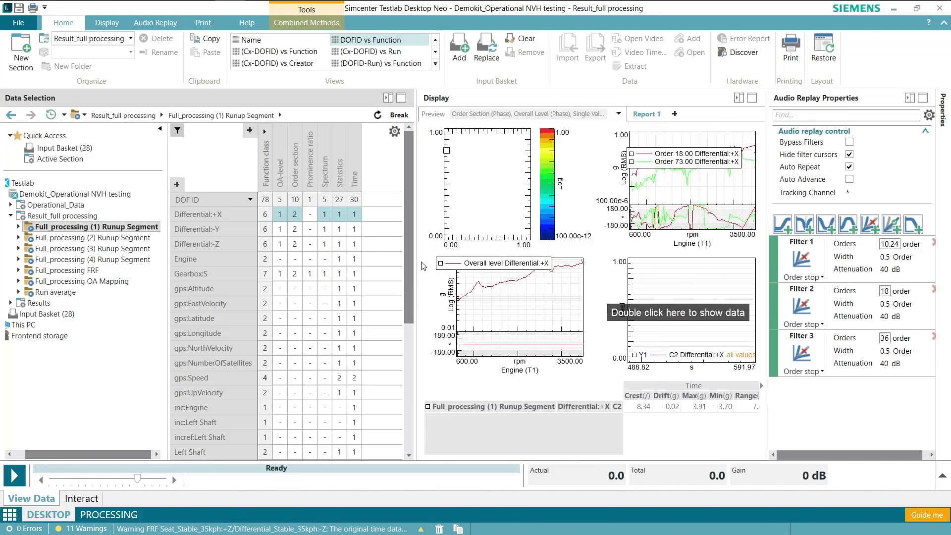
pyautogui.click(910, 98)
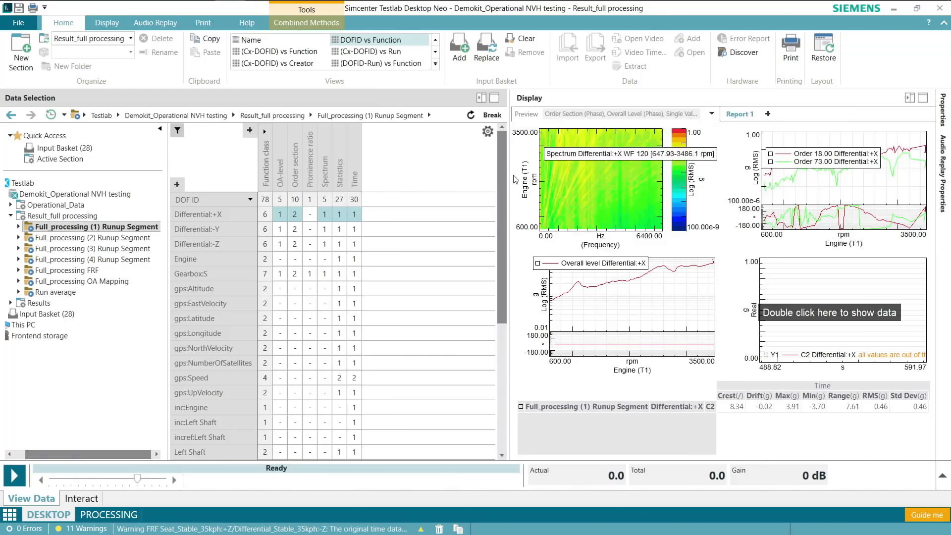
pyautogui.moveTo(508, 173); pyautogui.dragTo(419, 165)
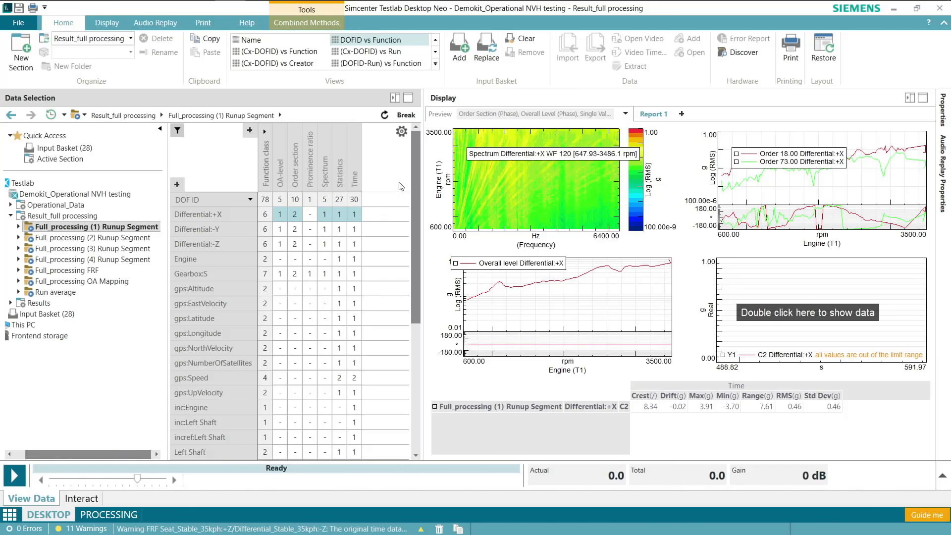
# - Browse the same function plots for the following DOFs from Differential:-Y to gps:Altitude, loading the time data, and return to Gearbox:S
pyautogui.press('Down')
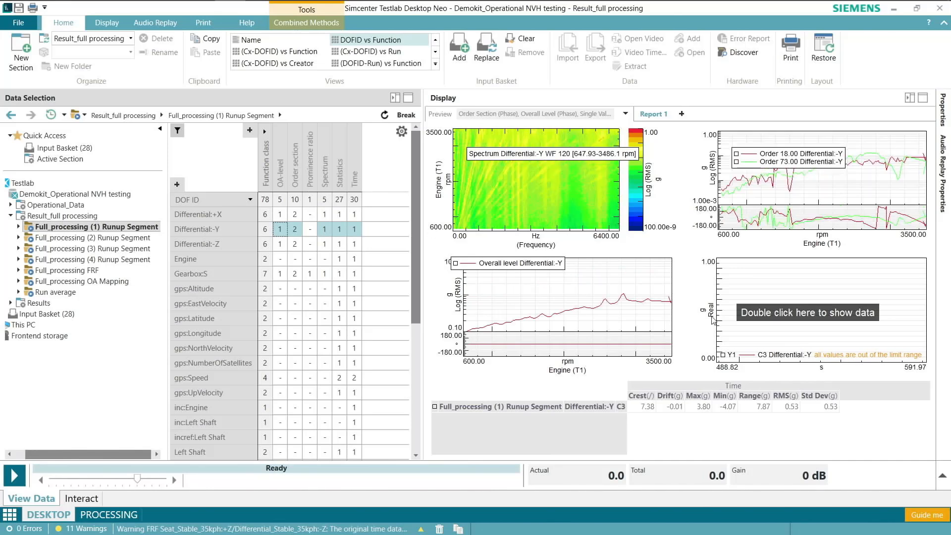
pyautogui.doubleClick(825, 328)
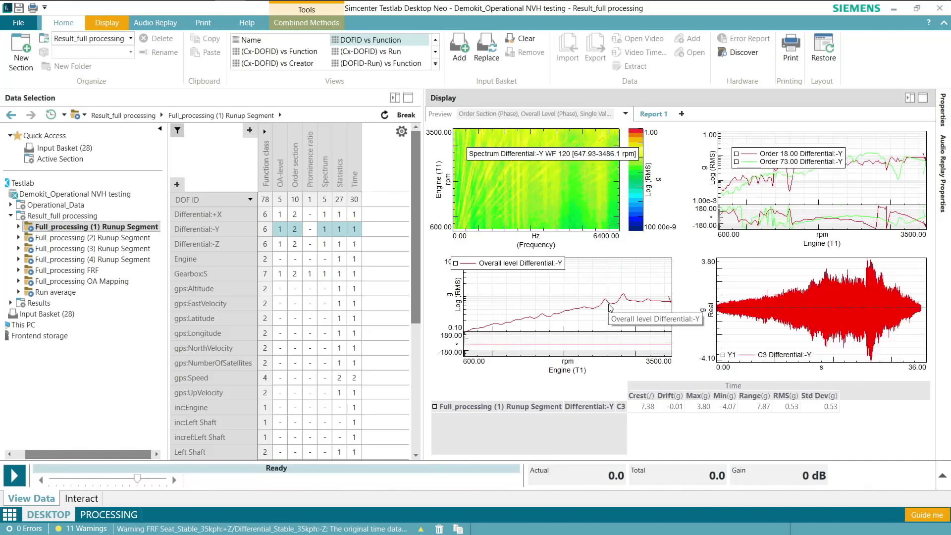
pyautogui.click(376, 159)
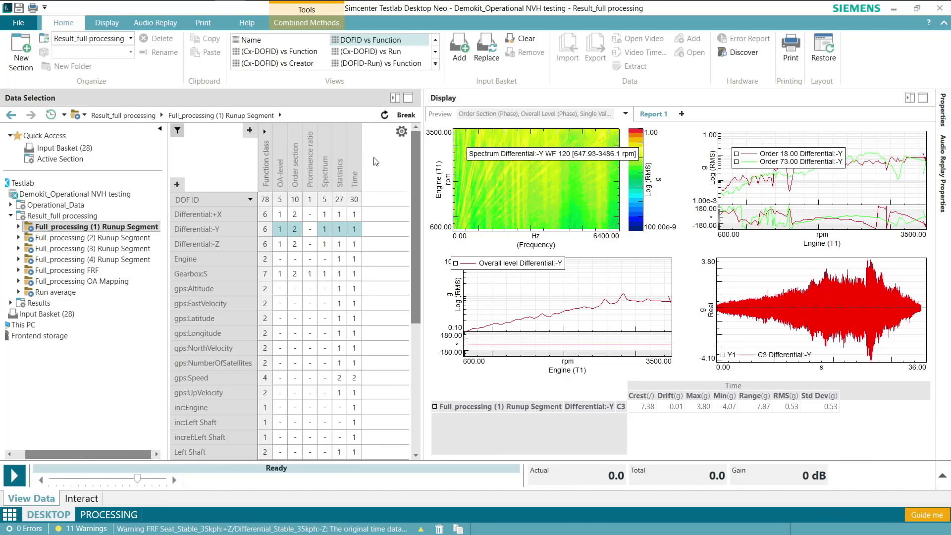
pyautogui.press('Down')
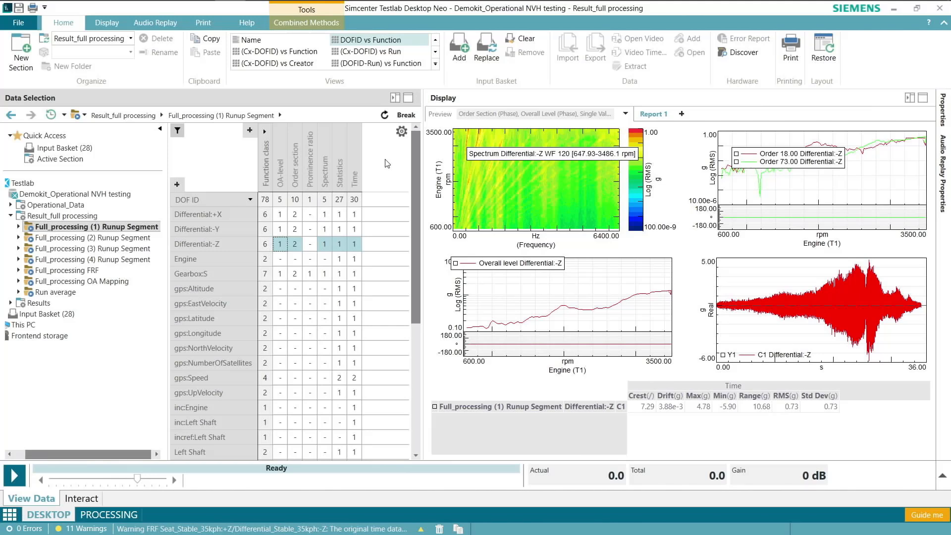
pyautogui.press('Down')
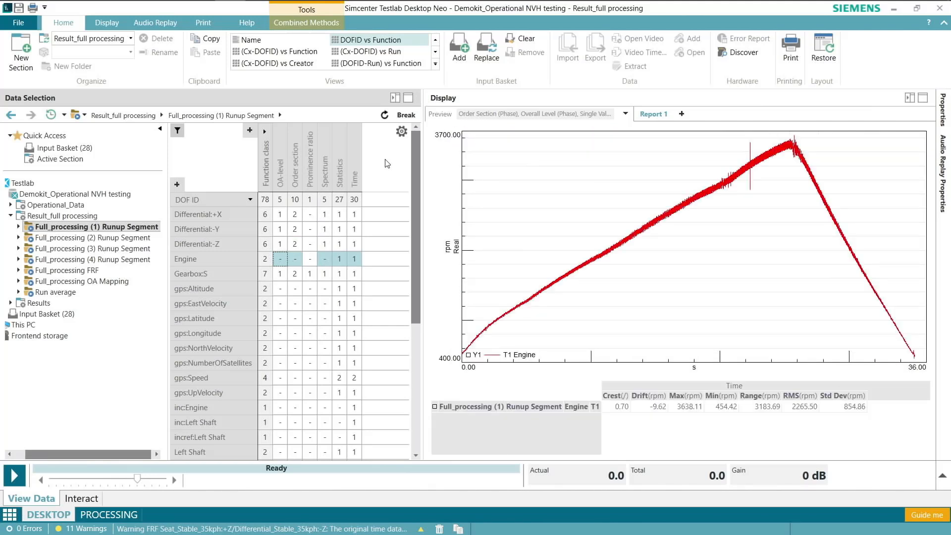
pyautogui.press('Down')
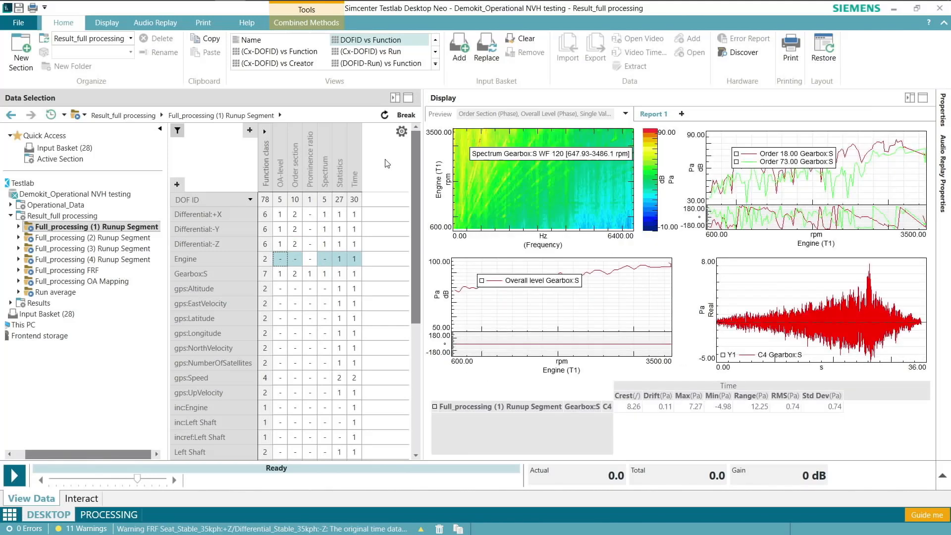
pyautogui.press('Down')
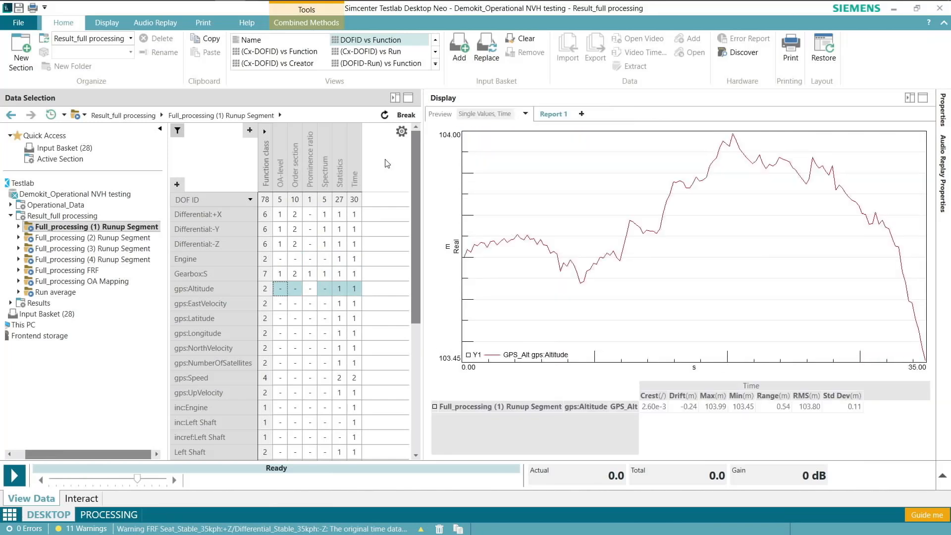
pyautogui.press('Up')
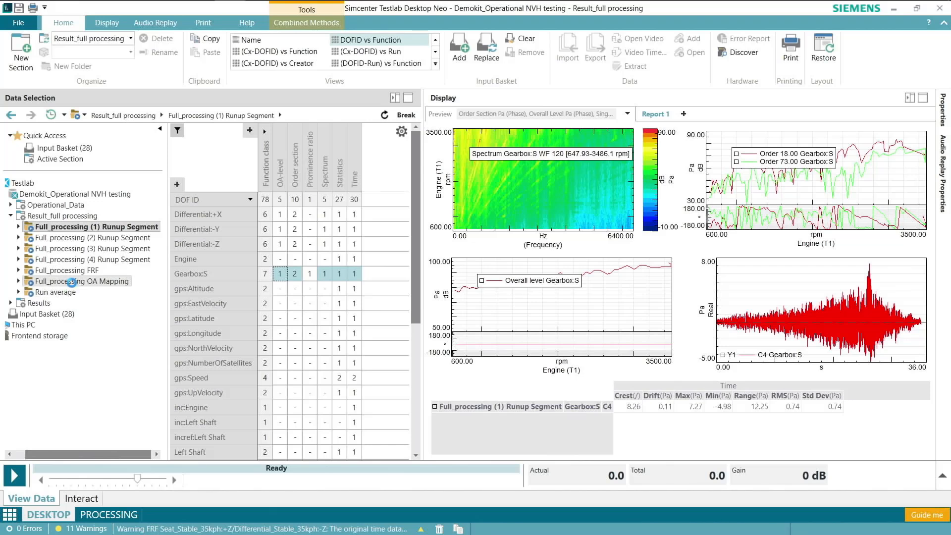
# - Open the Full_processing OA Mapping results and add a PointCloud display for them
pyautogui.click(73, 282)
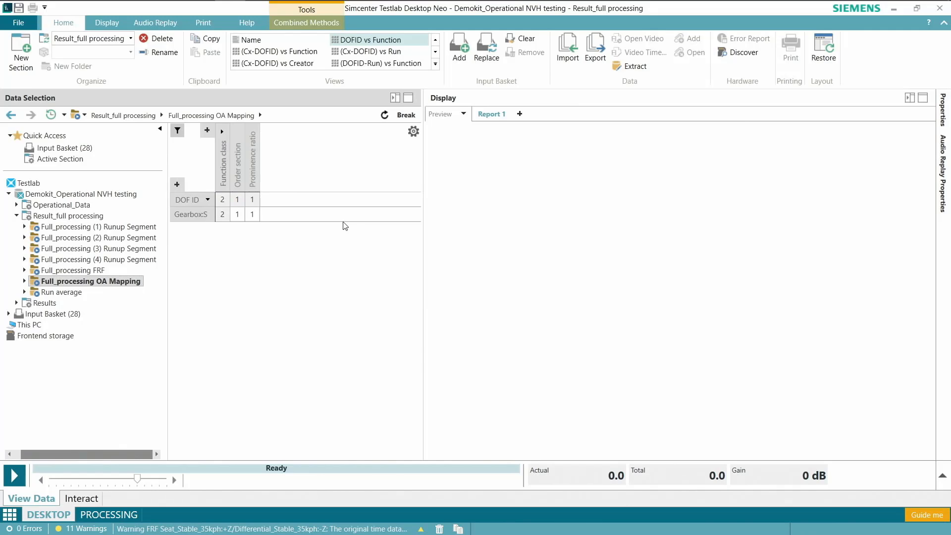
pyautogui.click(250, 217)
pyautogui.click(519, 115)
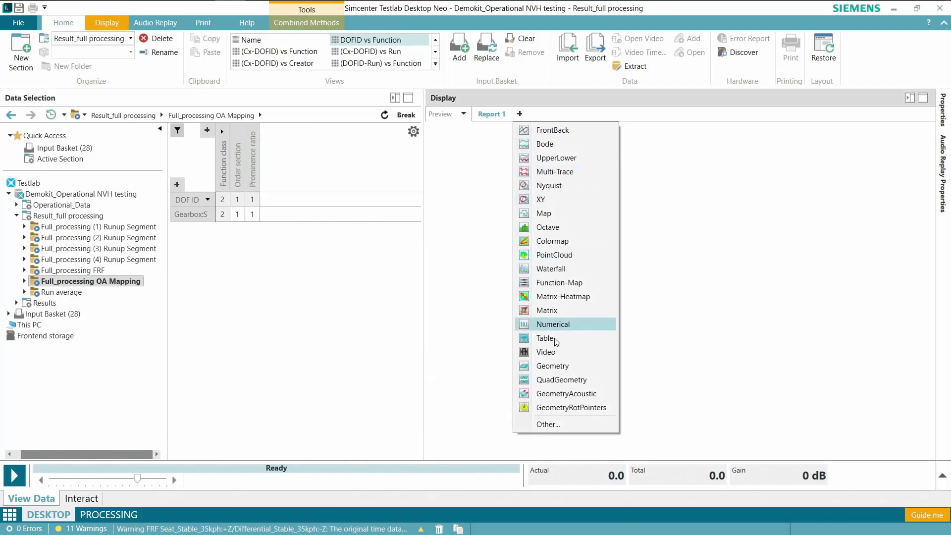
pyautogui.click(595, 255)
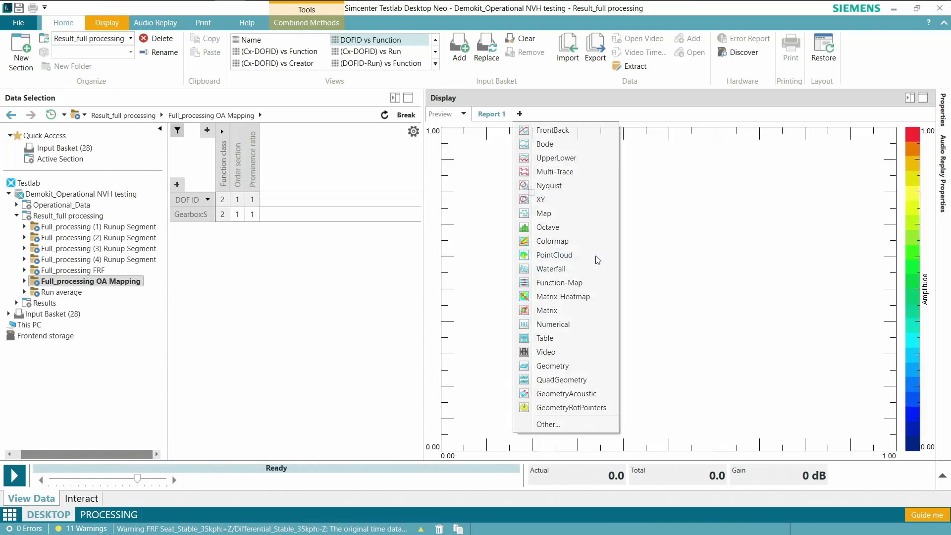
# - Show the Gearbox:S order section of Full_processing OA Mapping in the PointCloud display with Power (V1) as the Z axis
pyautogui.click(240, 215)
pyautogui.moveTo(237, 221); pyautogui.dragTo(677, 272)
pyautogui.rightClick(439, 295)
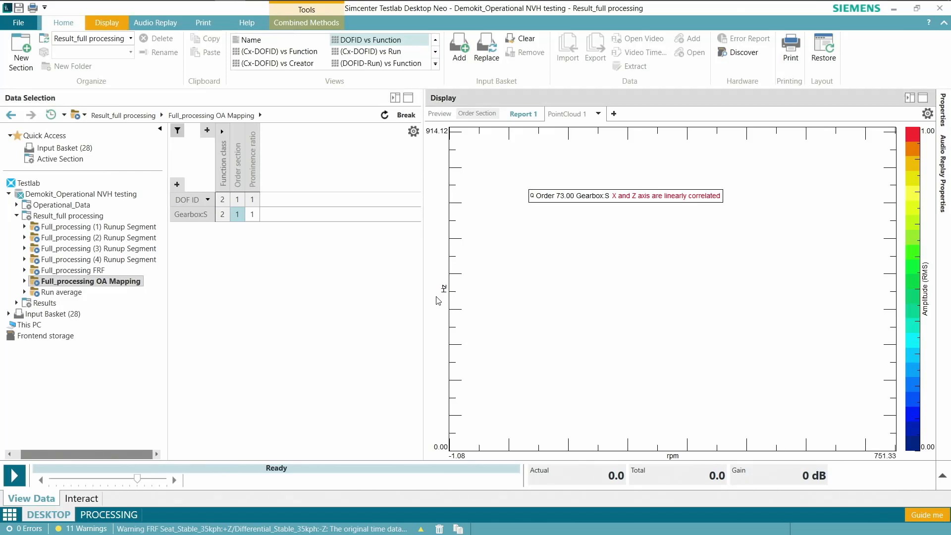
pyautogui.moveTo(463, 330)
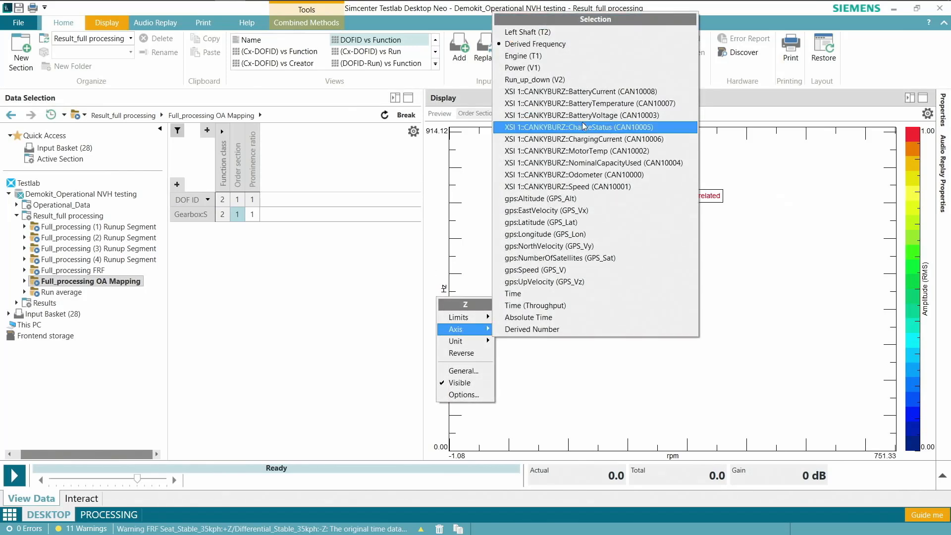
pyautogui.click(558, 69)
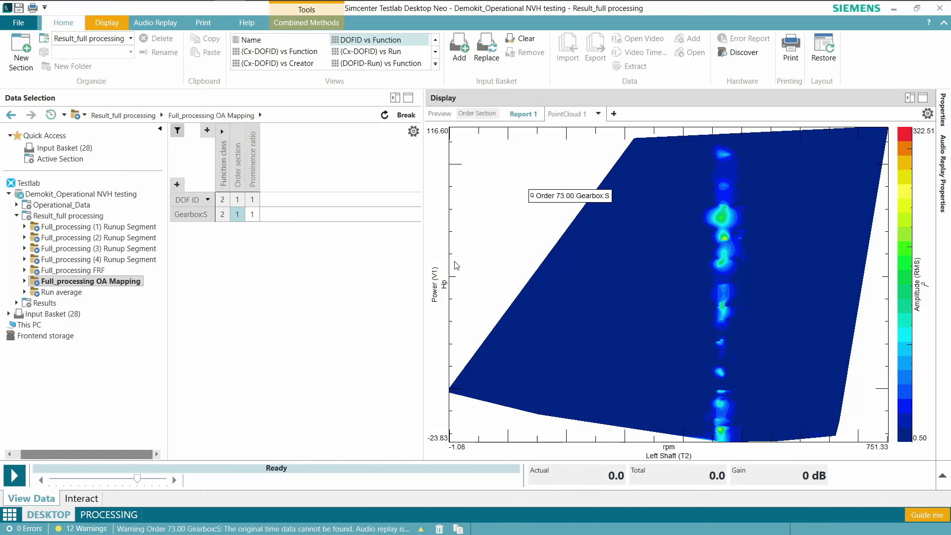
# - Set the point cloud's amplitude to dB/Level format and its lower color scale limit to 0 dB
pyautogui.rightClick(924, 290)
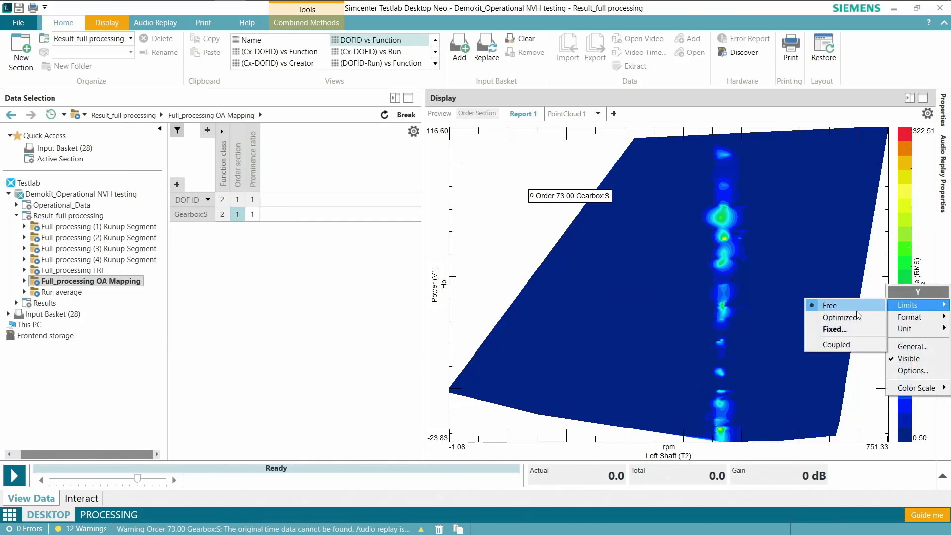
pyautogui.moveTo(910, 316)
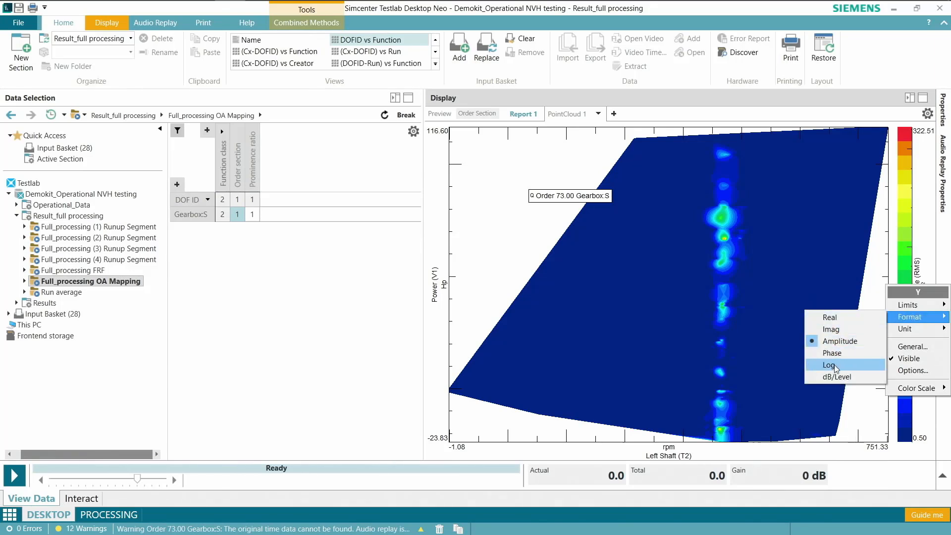
pyautogui.click(833, 376)
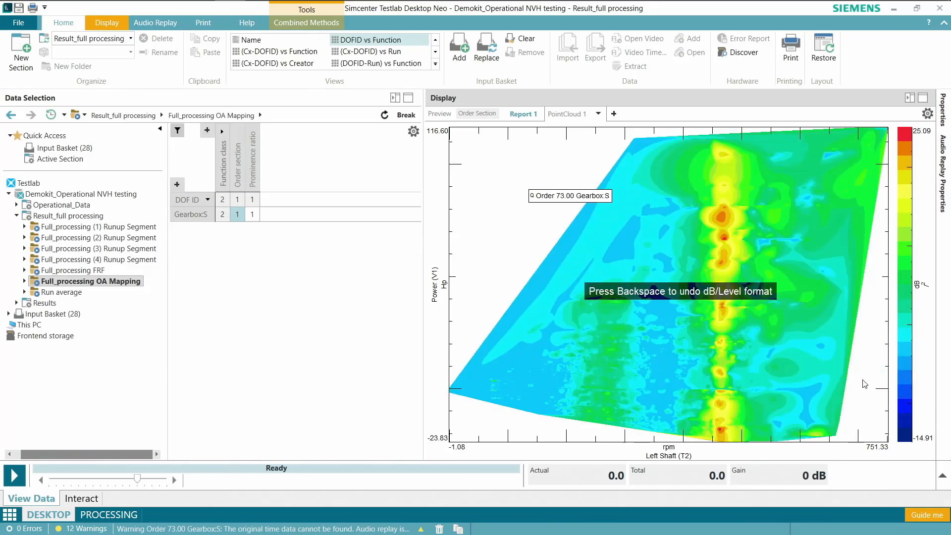
pyautogui.doubleClick(923, 357)
pyautogui.write('0')
pyautogui.press('Return')
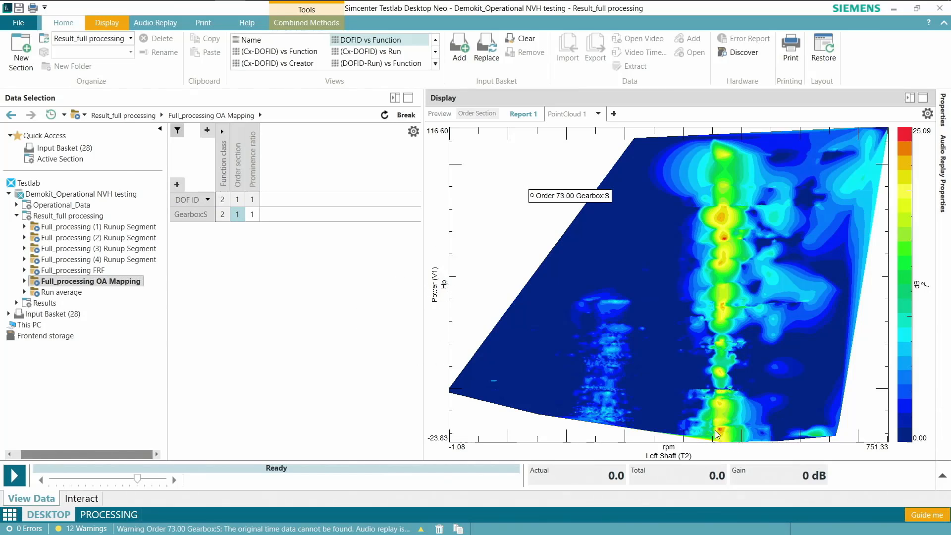
# - Add a single crosshair cursor to the point cloud and inspect the hot spots near 470 rpm, 66.7 Hp and 463 rpm, -18.3 Hp
pyautogui.rightClick(679, 339)
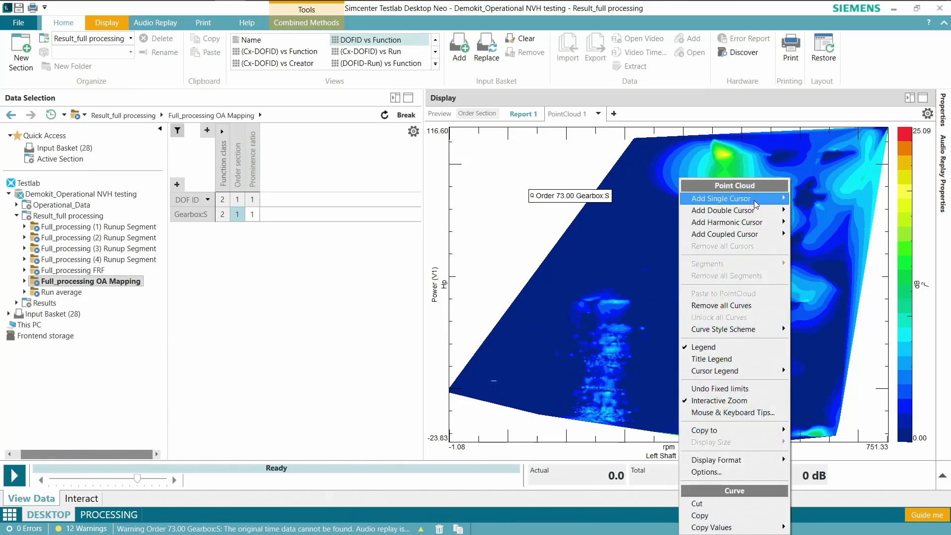
pyautogui.moveTo(755, 203)
pyautogui.click(815, 234)
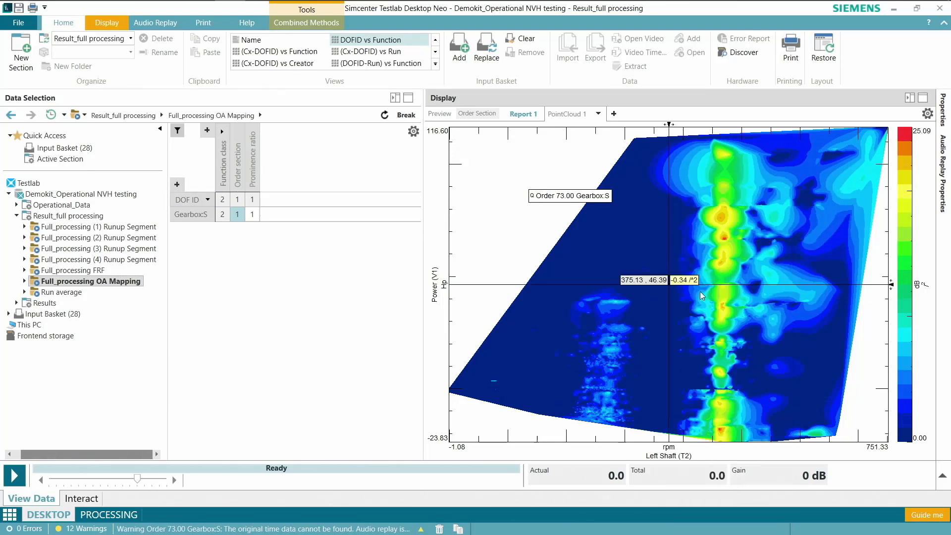
pyautogui.moveTo(682, 284); pyautogui.dragTo(684, 280)
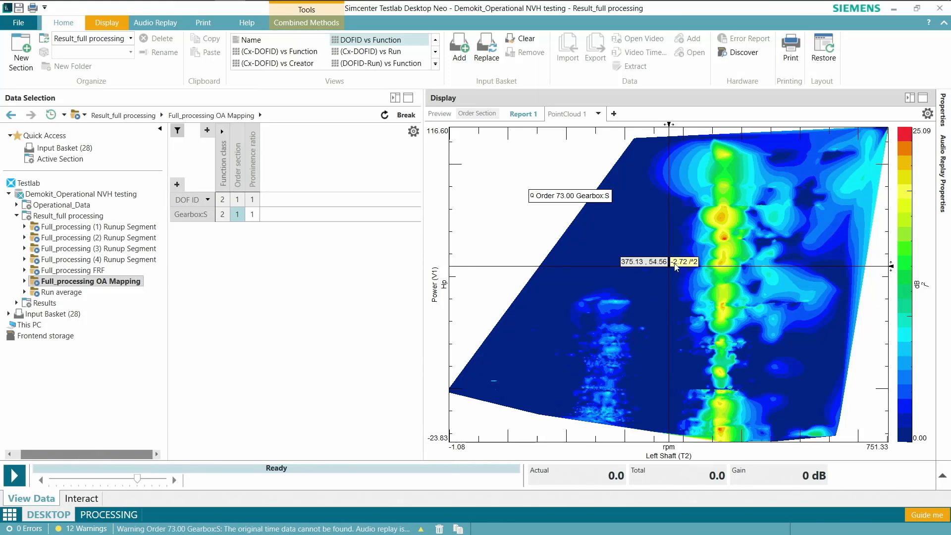
pyautogui.moveTo(671, 263); pyautogui.dragTo(726, 241)
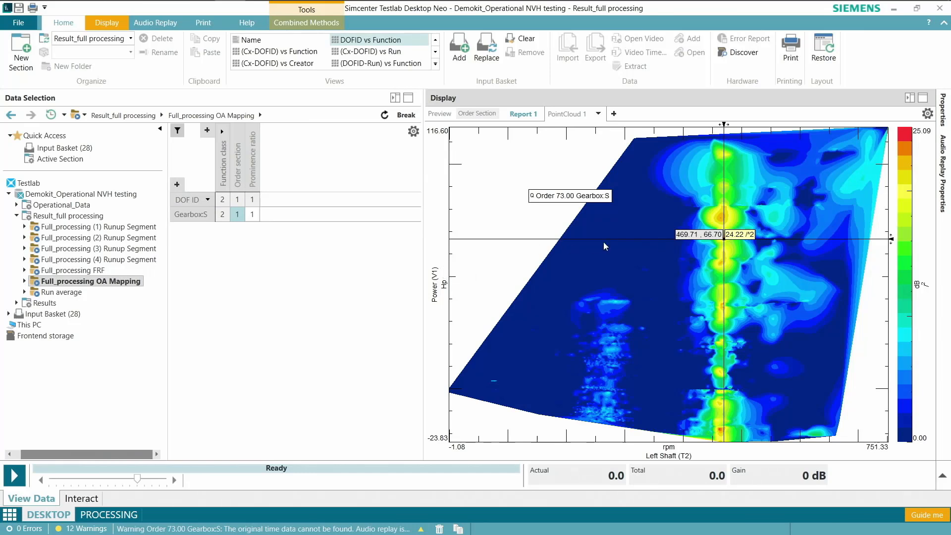
pyautogui.moveTo(724, 242); pyautogui.dragTo(721, 433)
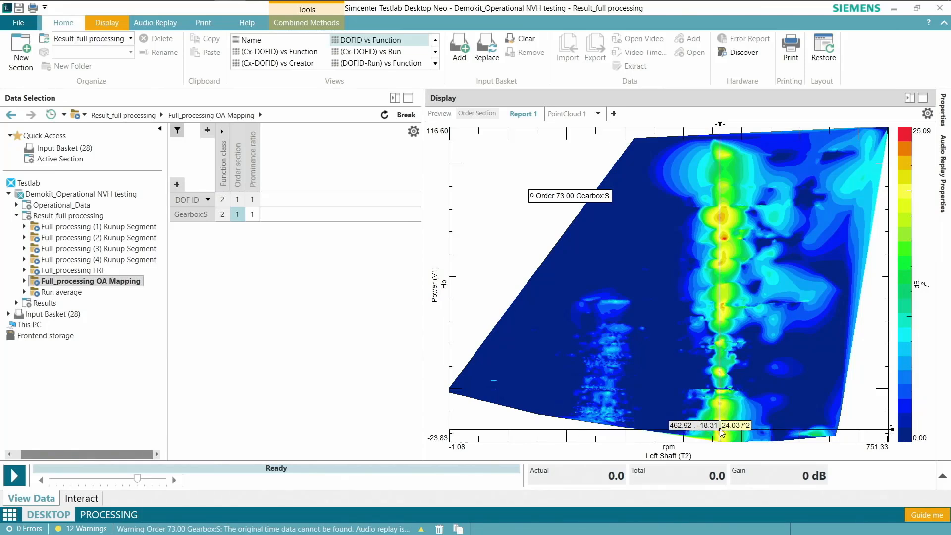
# - Change the point cloud's X axis to Engine (T1), place the cursor at about 3273 rpm and -18.3 Hp, and move the legend off the map
pyautogui.rightClick(687, 458)
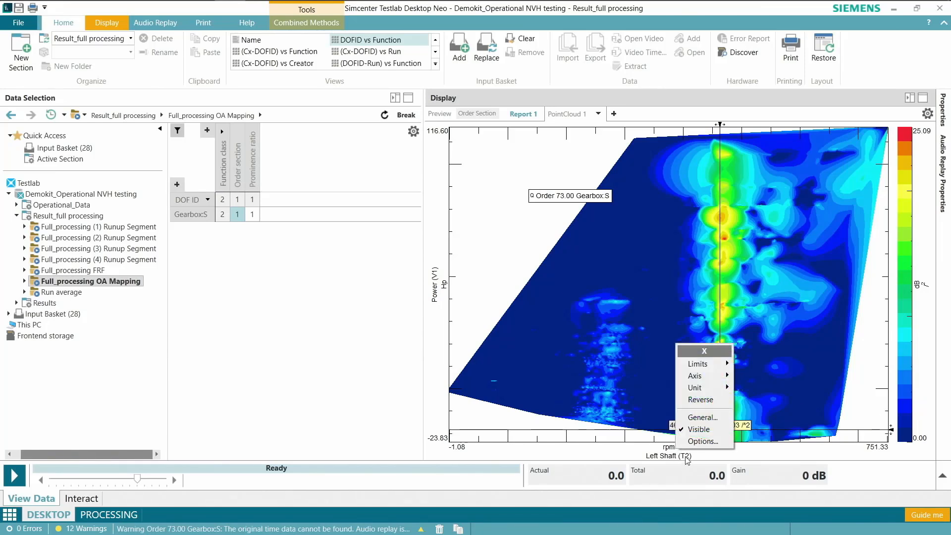
pyautogui.moveTo(704, 376)
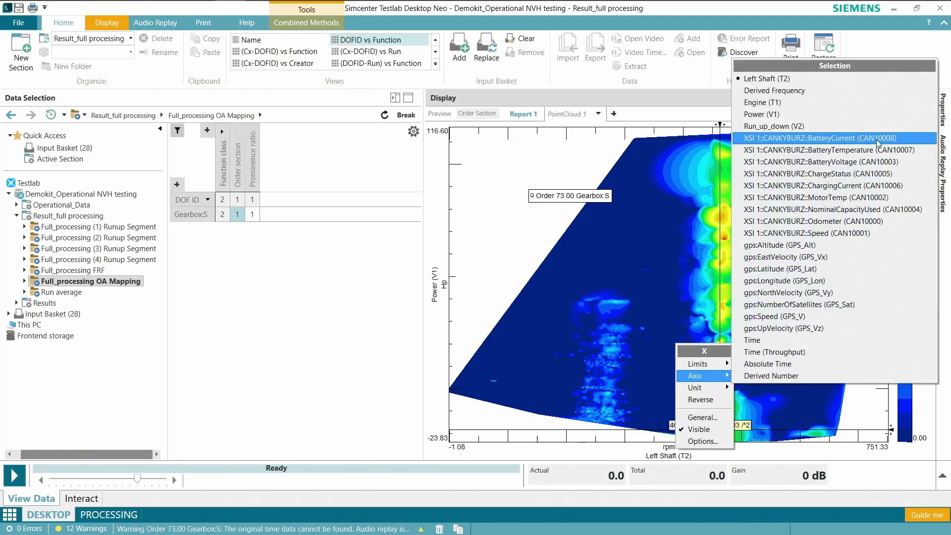
pyautogui.click(777, 104)
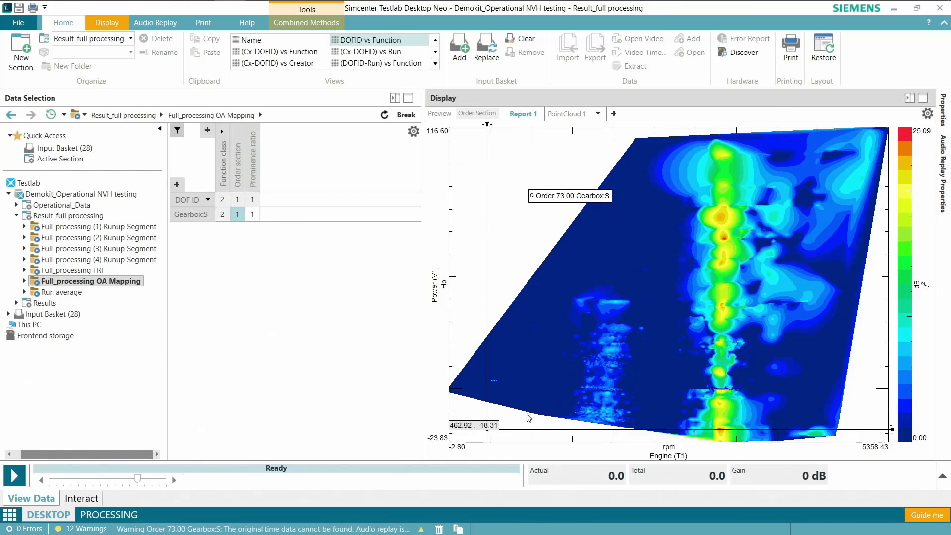
pyautogui.moveTo(489, 435); pyautogui.dragTo(725, 241)
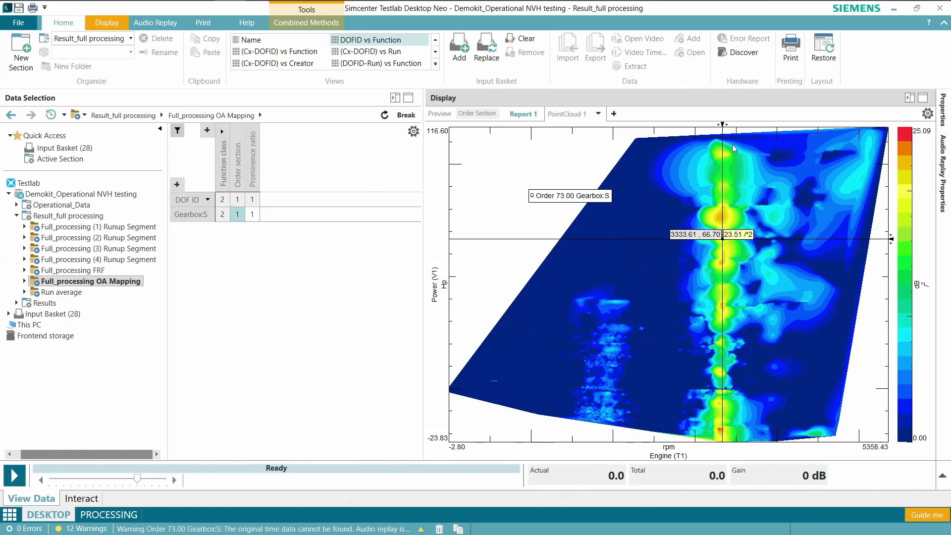
pyautogui.moveTo(723, 239); pyautogui.dragTo(719, 433)
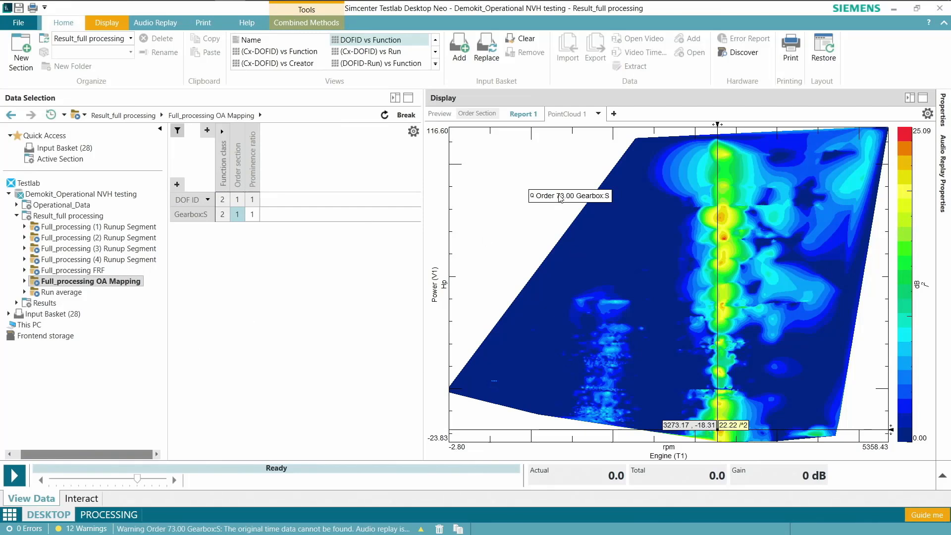
pyautogui.moveTo(551, 202); pyautogui.dragTo(505, 169)
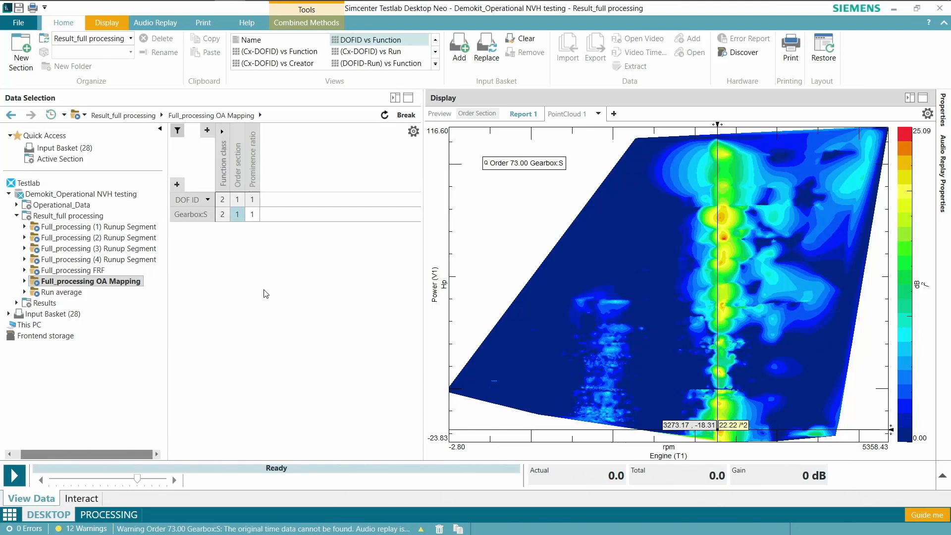
# - Display the Run average overall level and order sections of Differential:+X and duplicate that preview as a separate picture
pyautogui.click(56, 292)
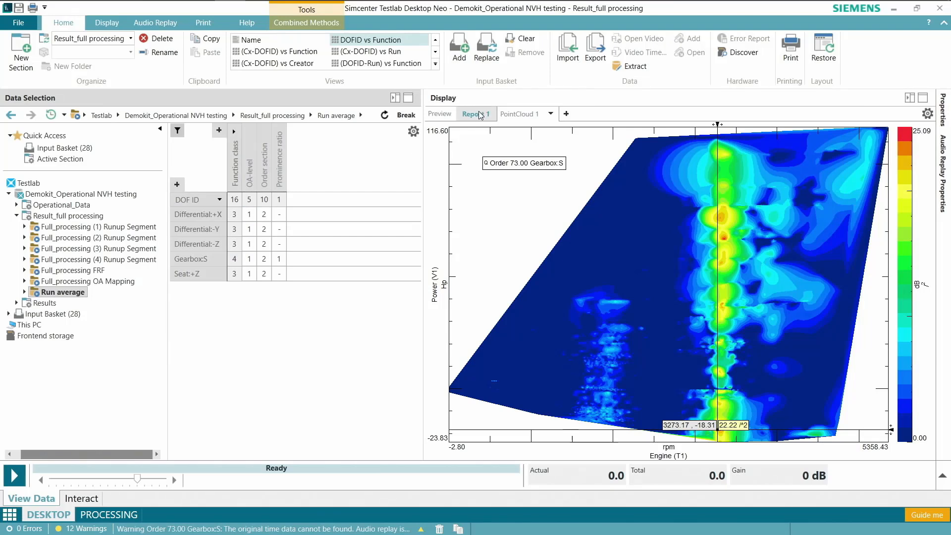
pyautogui.click(250, 214)
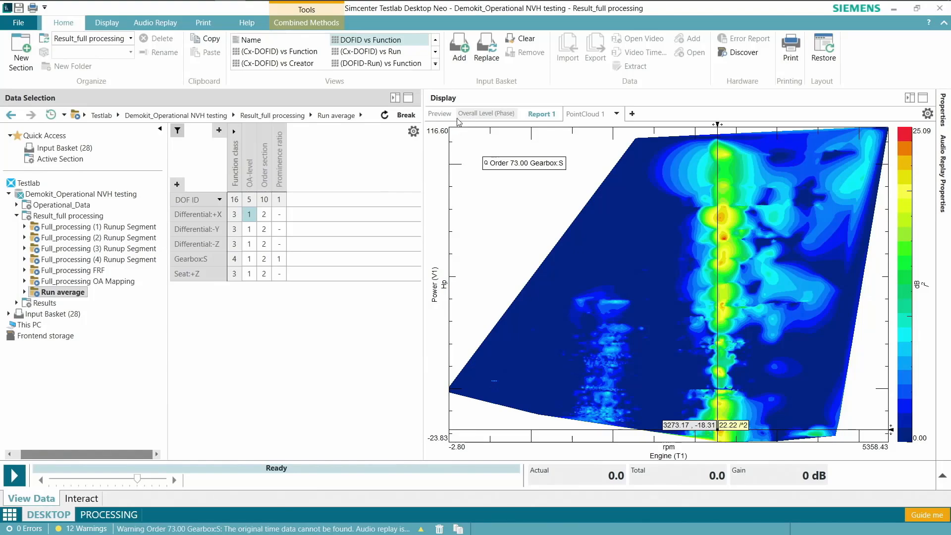
pyautogui.click(460, 117)
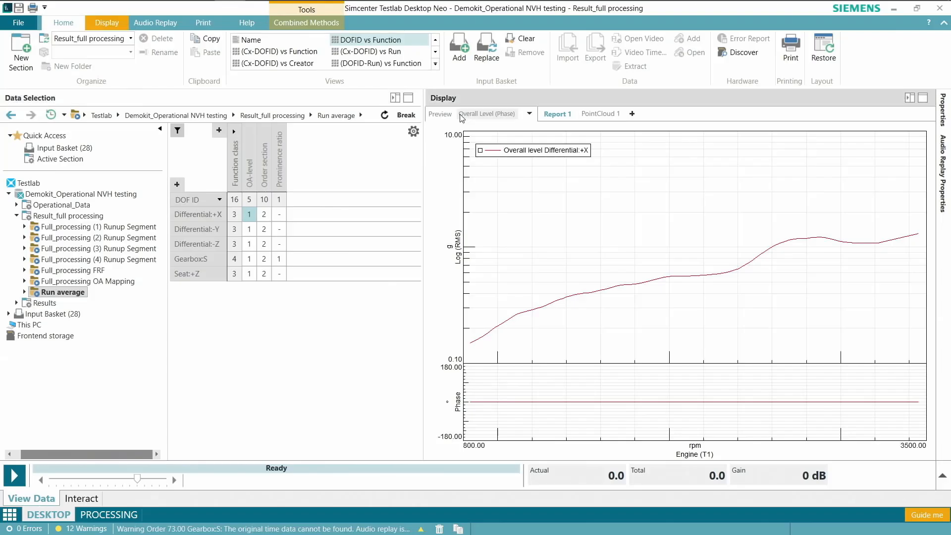
pyautogui.keyDown('ctrl'); pyautogui.click(268, 215); pyautogui.keyUp('ctrl')
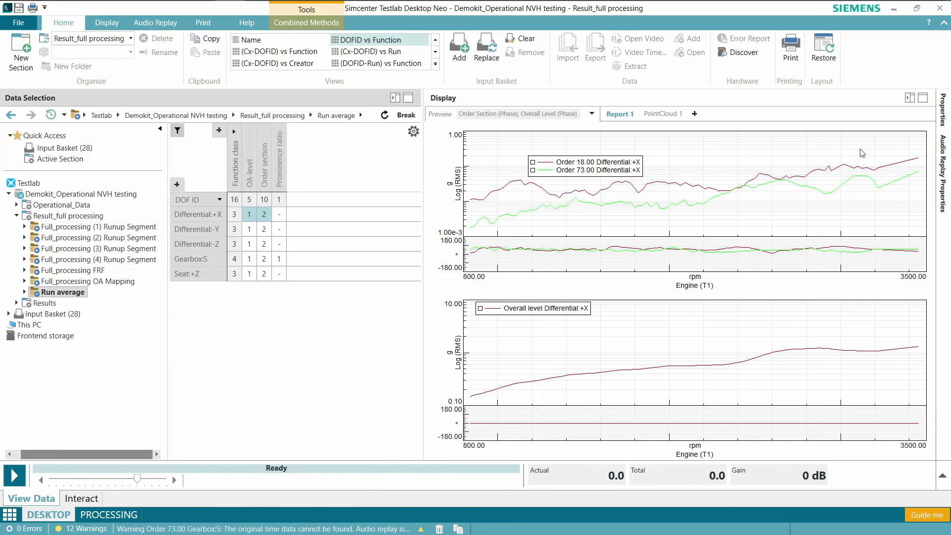
pyautogui.click(591, 114)
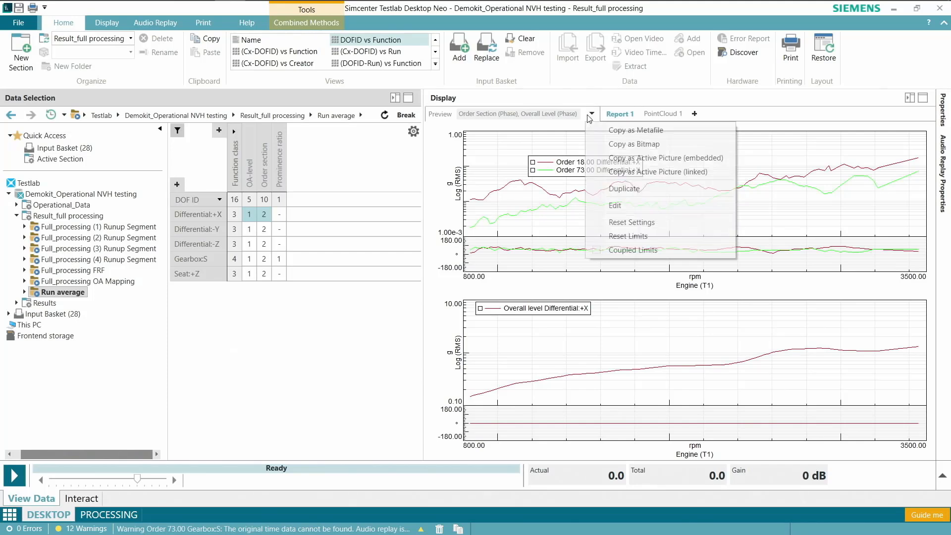
pyautogui.click(638, 189)
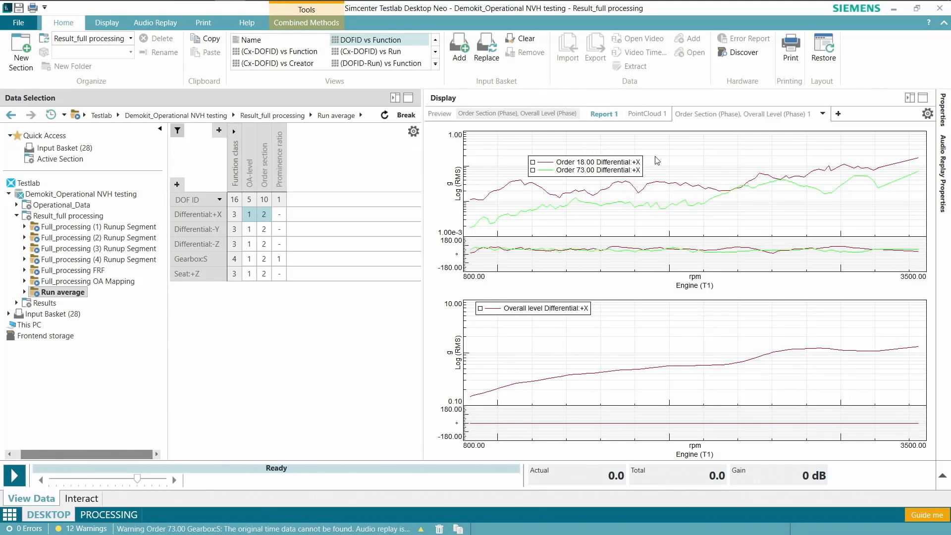
# - Enable curve scrolling for the duplicated picture and set it to scroll by DOF ID
pyautogui.click(927, 114)
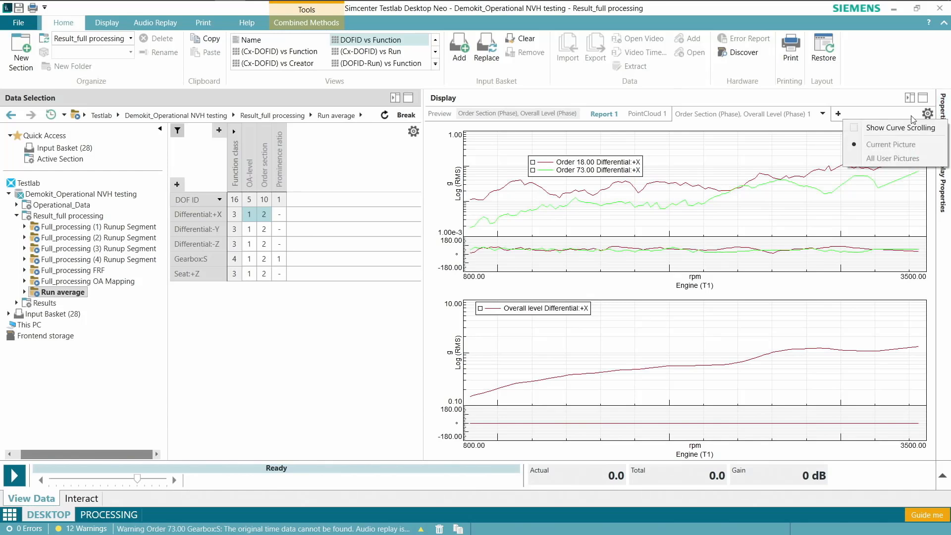
pyautogui.click(858, 130)
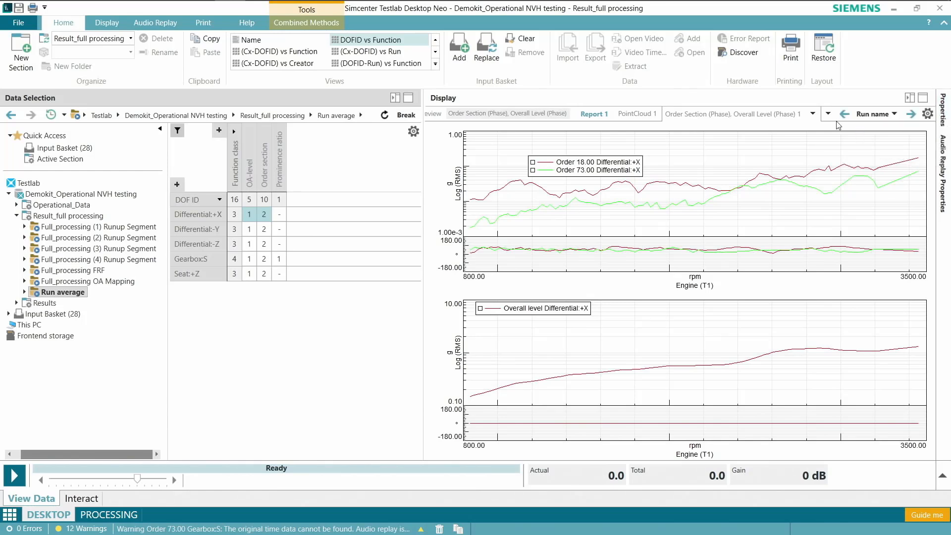
pyautogui.click(894, 114)
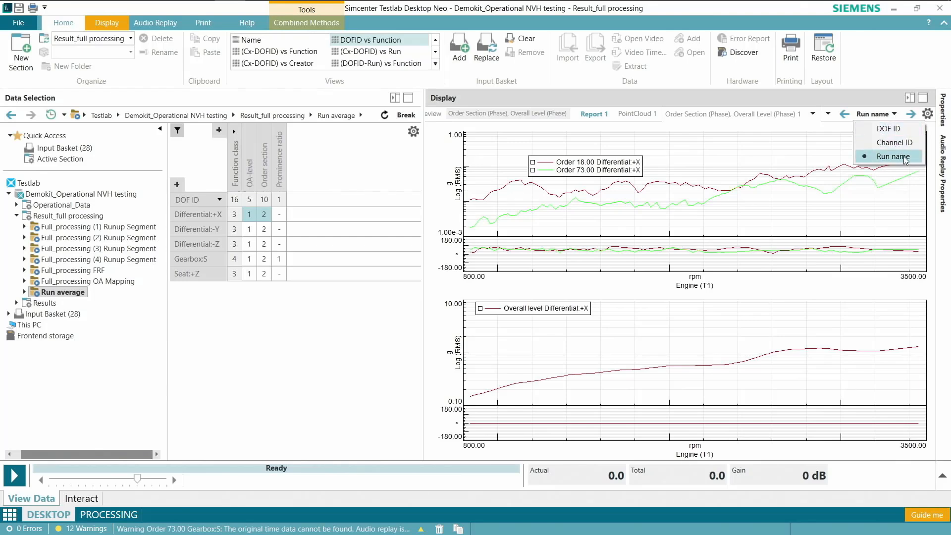
pyautogui.click(903, 130)
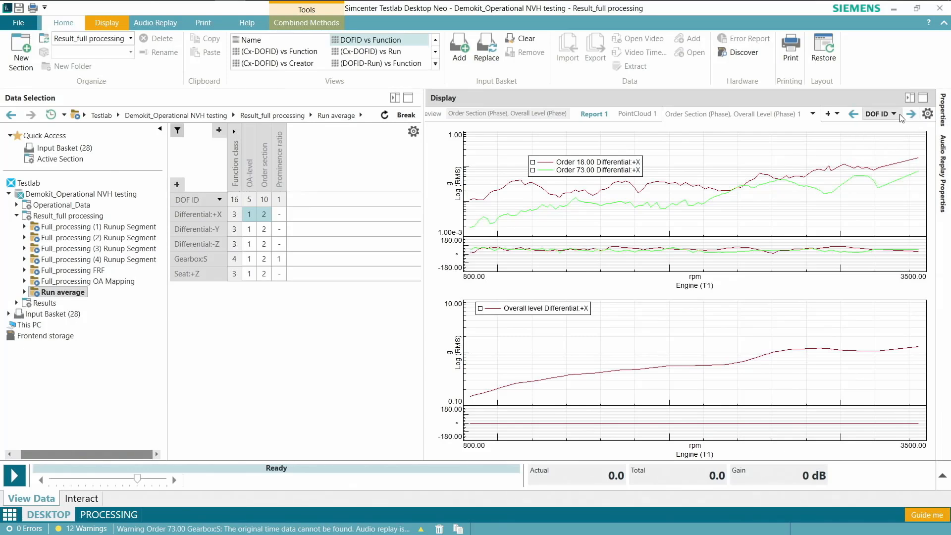
# - Scroll the curves through Differential:-Y and Differential:-Z to Gearbox:S and move the order legend clear of the curves
pyautogui.click(908, 119)
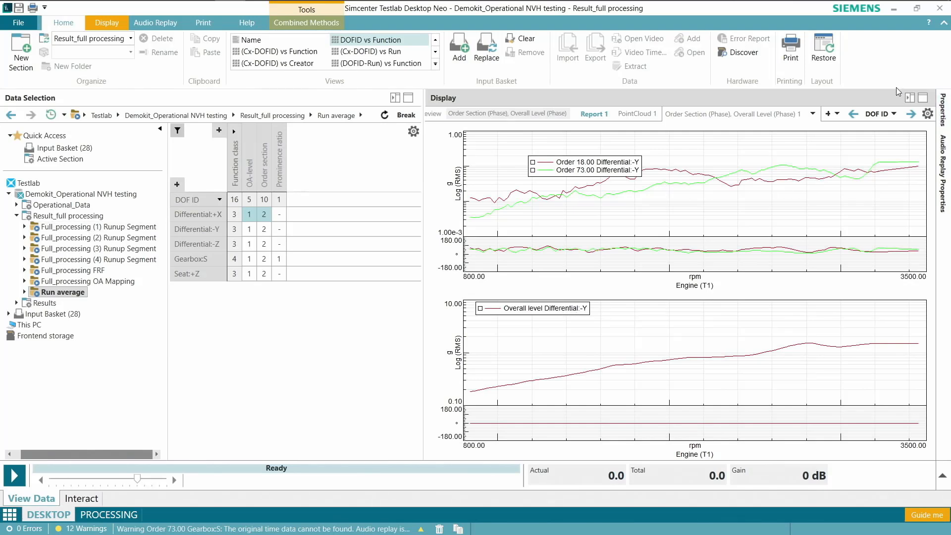
pyautogui.click(909, 115)
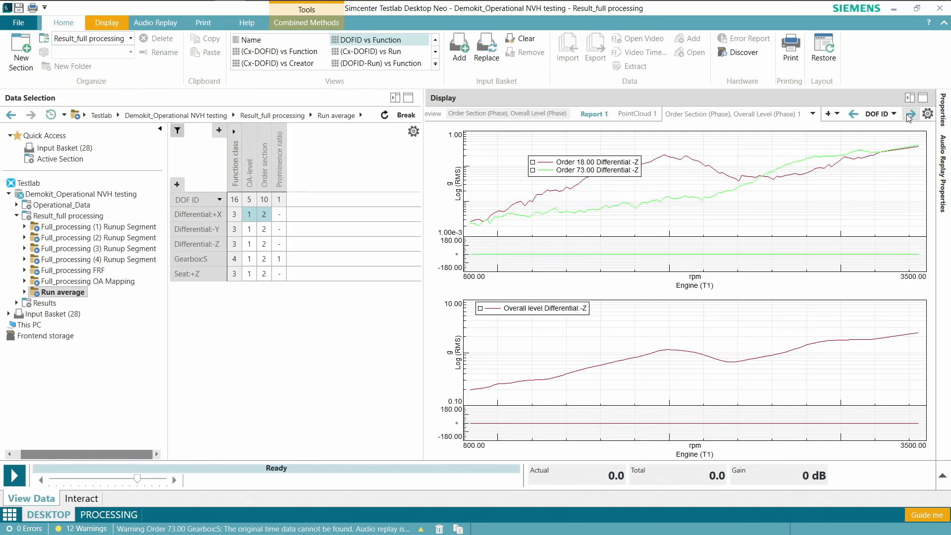
pyautogui.click(909, 115)
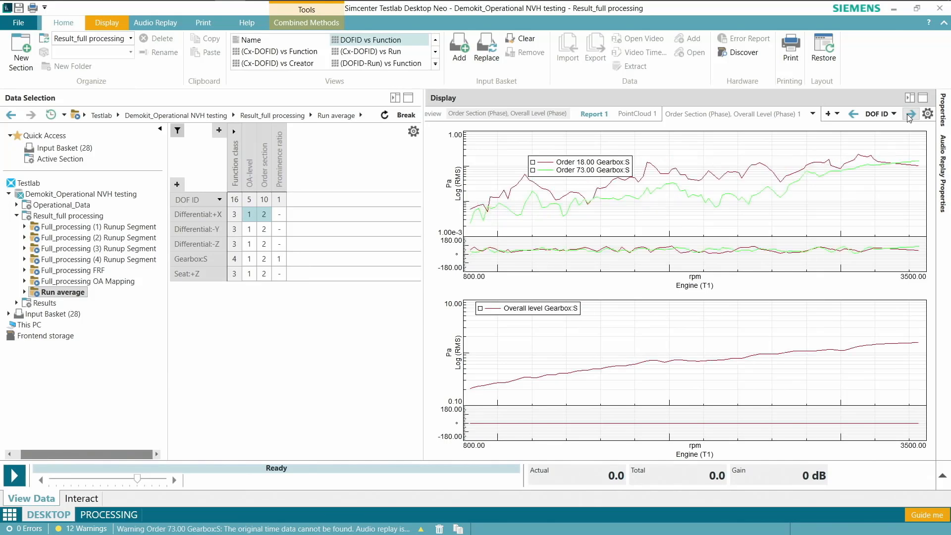
pyautogui.moveTo(563, 175); pyautogui.dragTo(560, 161)
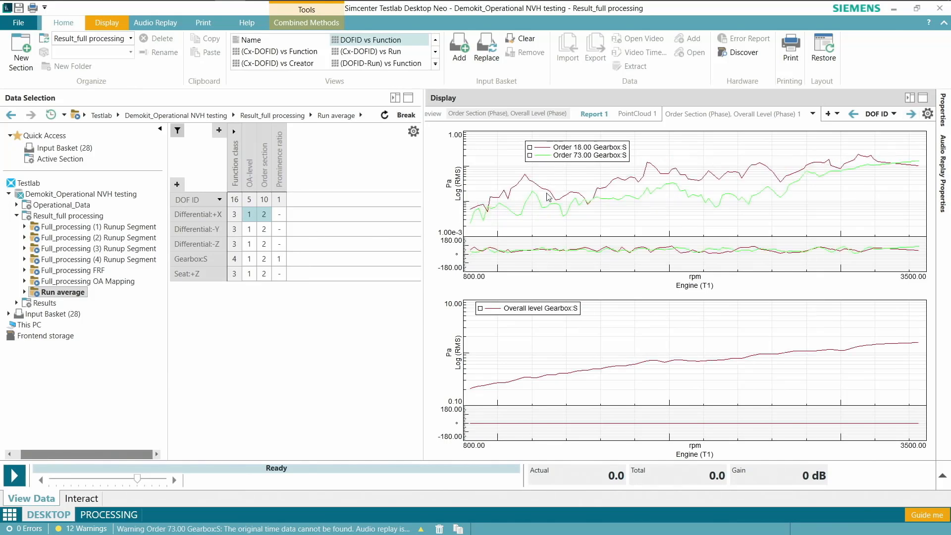
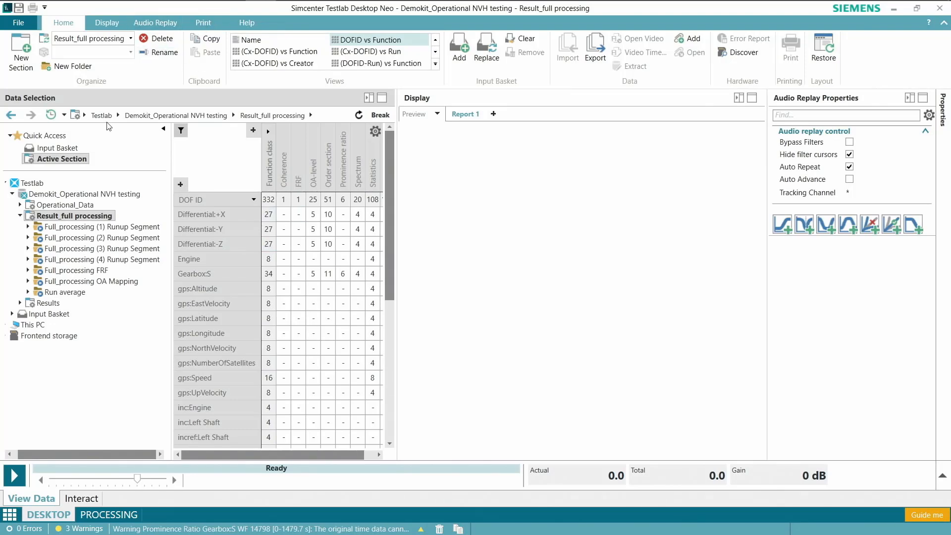
# - Open the saved report Demokit_Neo
pyautogui.click(200, 23)
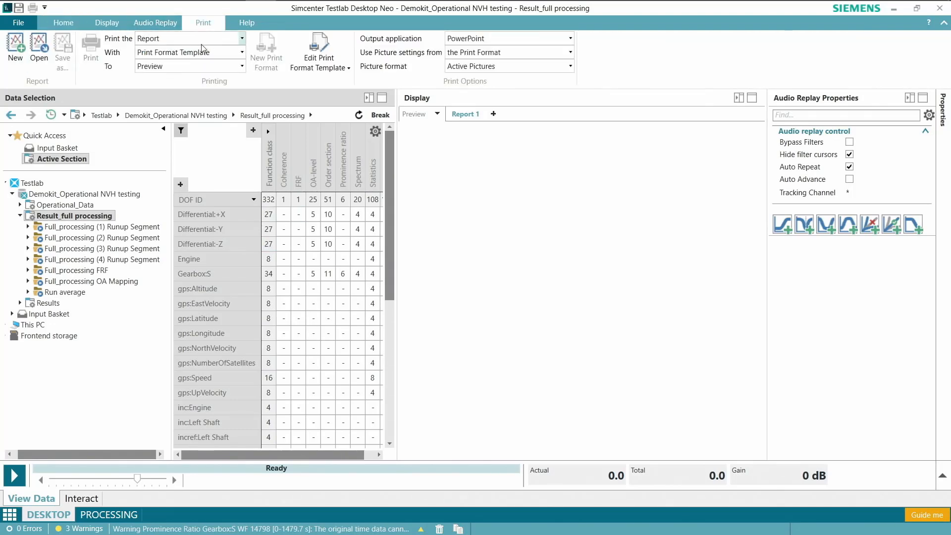
pyautogui.click(38, 62)
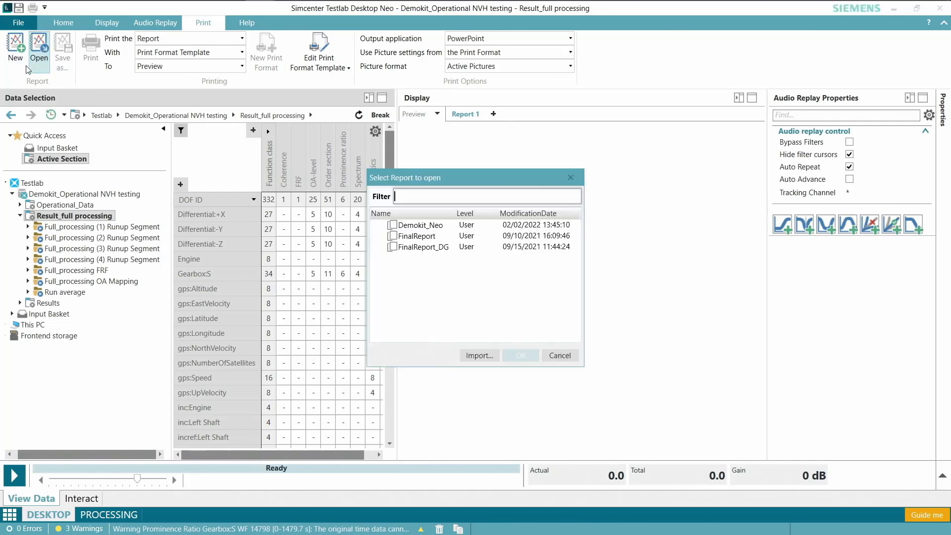
pyautogui.click(429, 229)
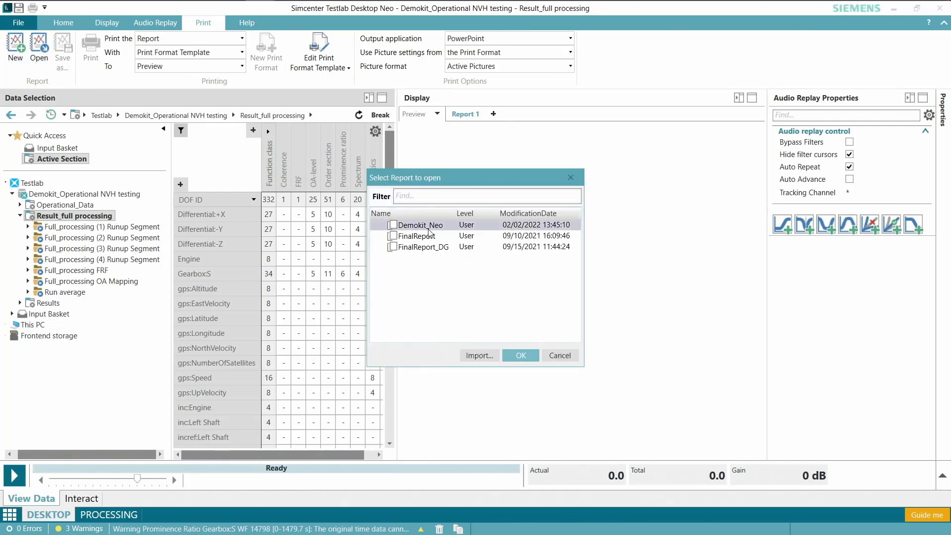
pyautogui.click(517, 356)
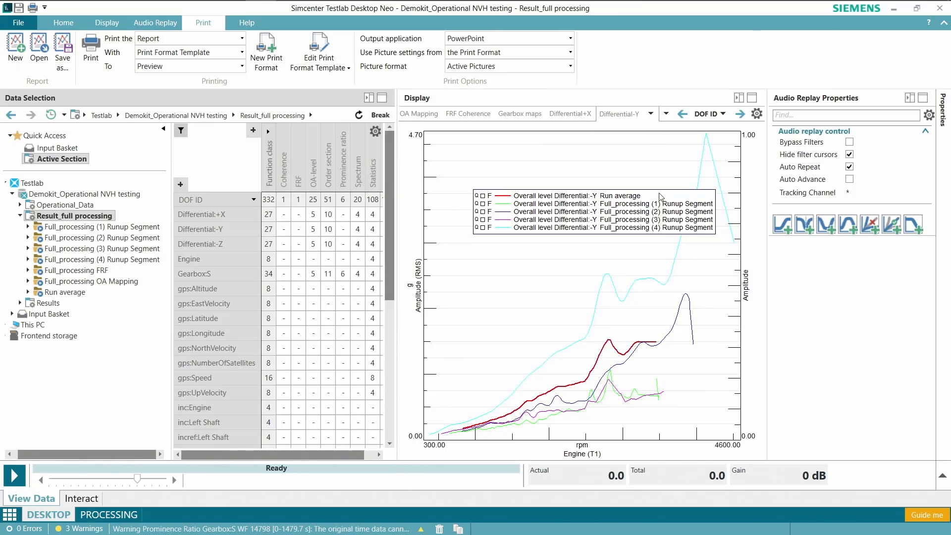
# - Review the report's Differential+X and Gearbox maps pictures, ending on the Differential-Y picture
pyautogui.click(577, 117)
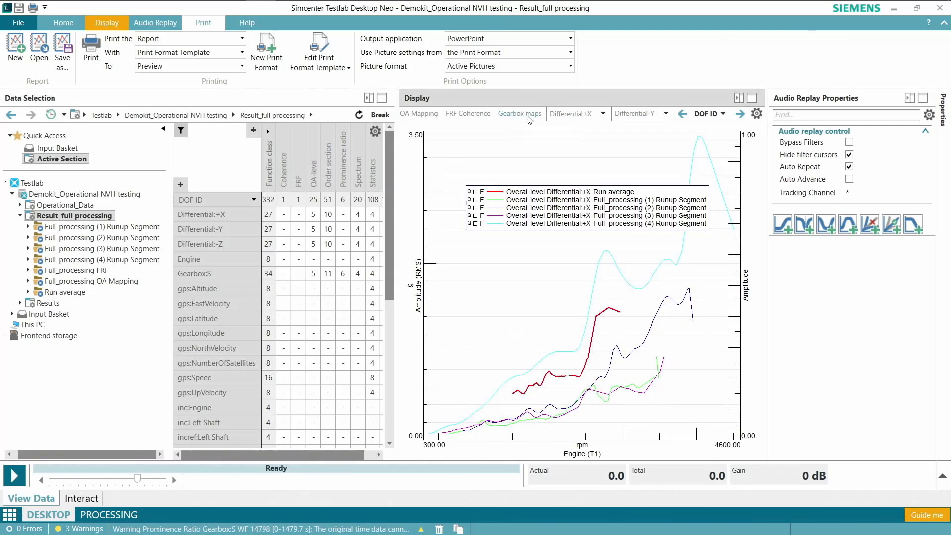
pyautogui.click(530, 119)
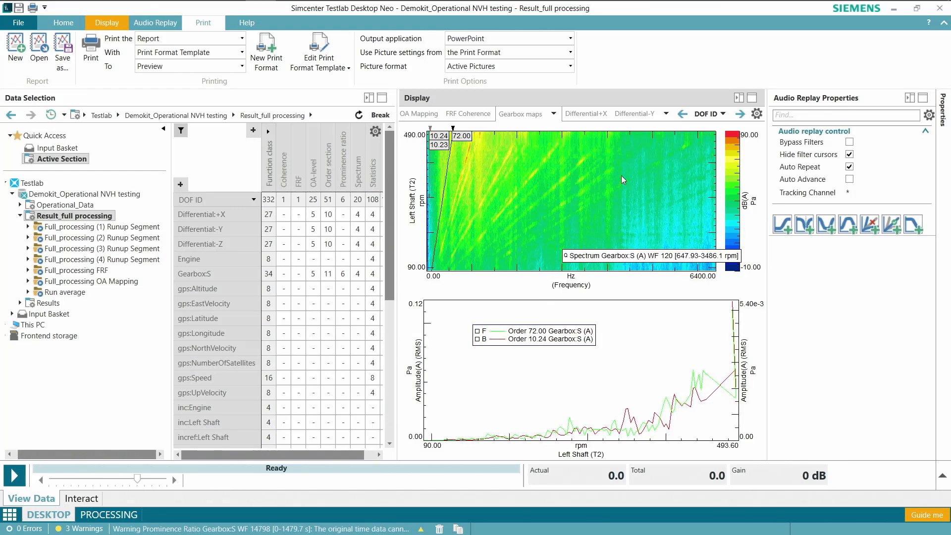
pyautogui.click(639, 118)
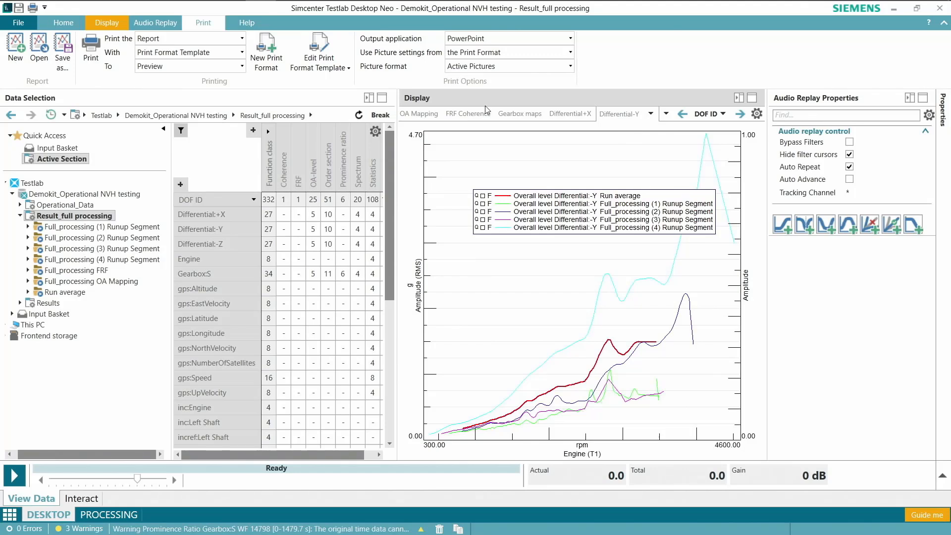
# - Examine the display queries behind the Differential-Y picture, including their section, DOF ID, function class and run selections
pyautogui.click(105, 23)
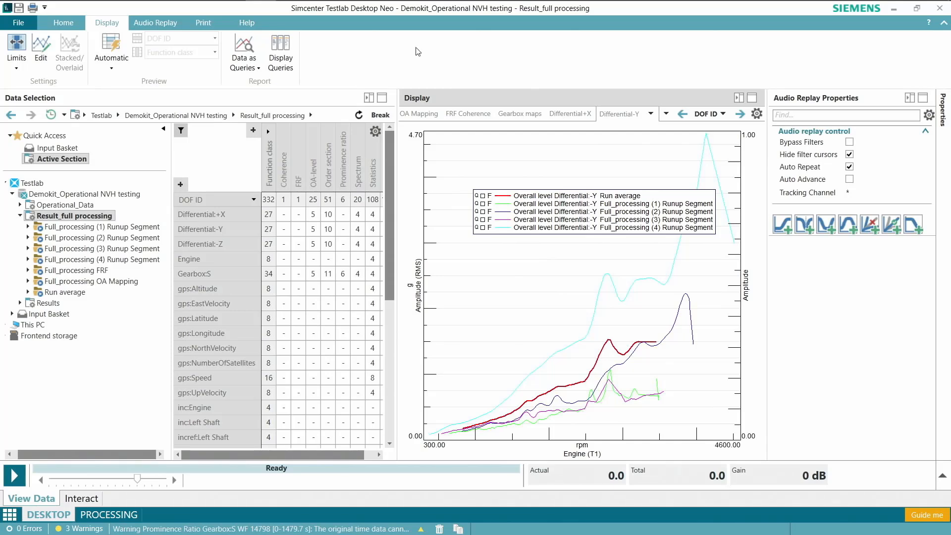
pyautogui.click(284, 60)
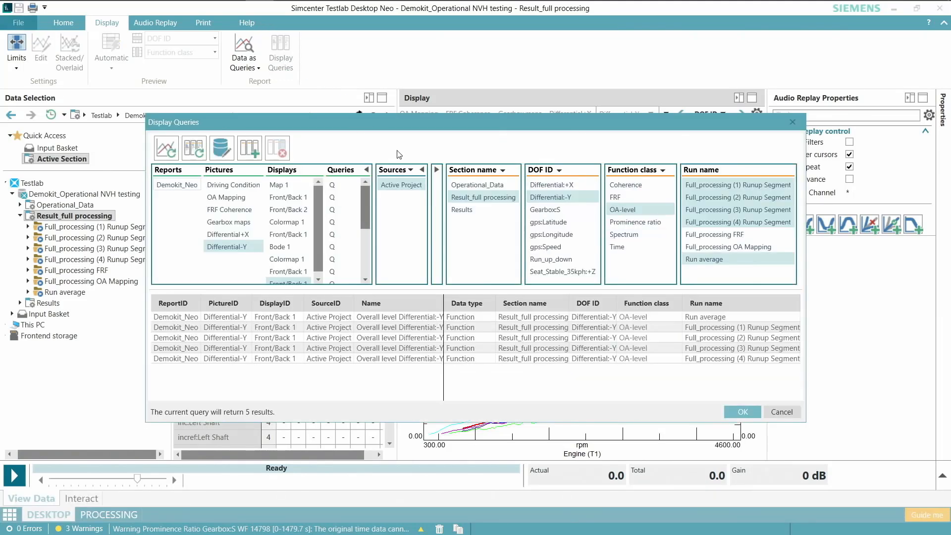
pyautogui.moveTo(415, 123); pyautogui.dragTo(372, 106)
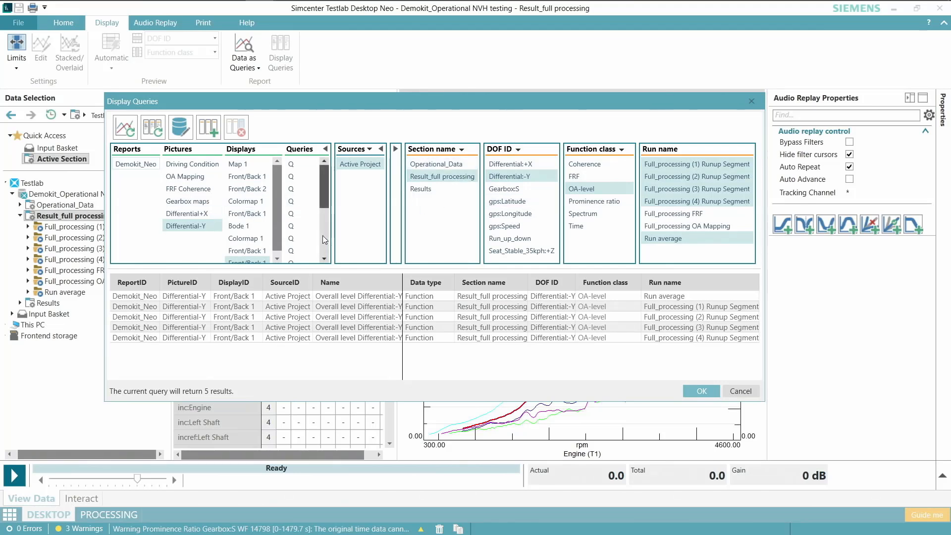
pyautogui.moveTo(471, 100); pyautogui.dragTo(504, 125)
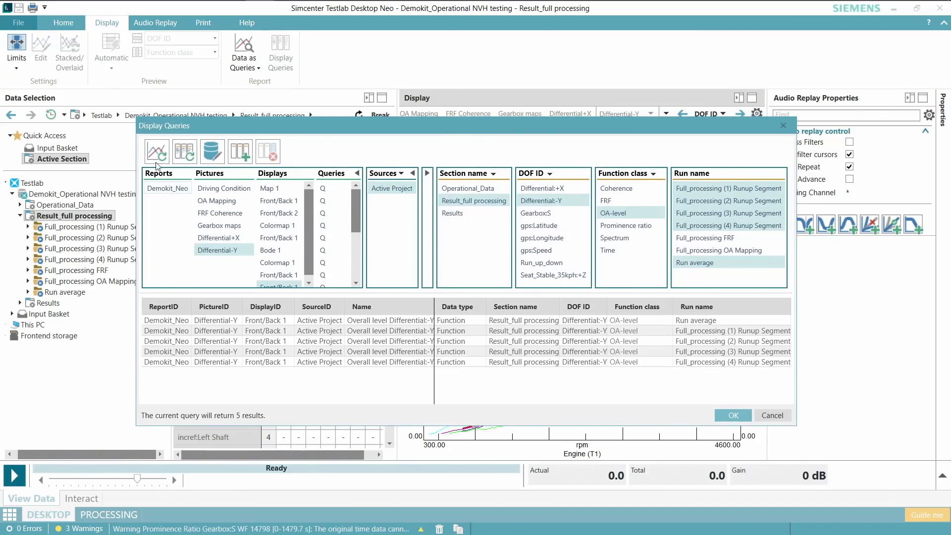
pyautogui.moveTo(507, 131); pyautogui.dragTo(507, 170)
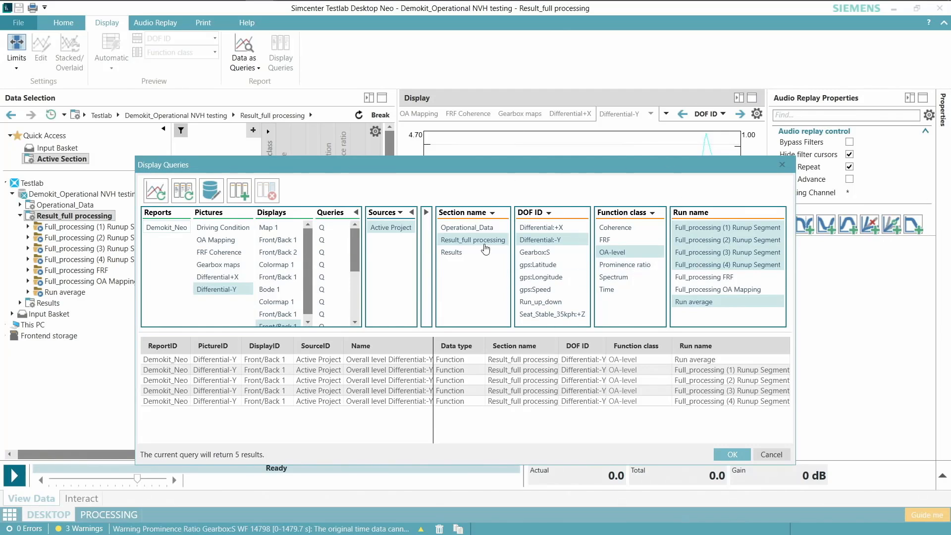
pyautogui.moveTo(427, 167); pyautogui.dragTo(424, 138)
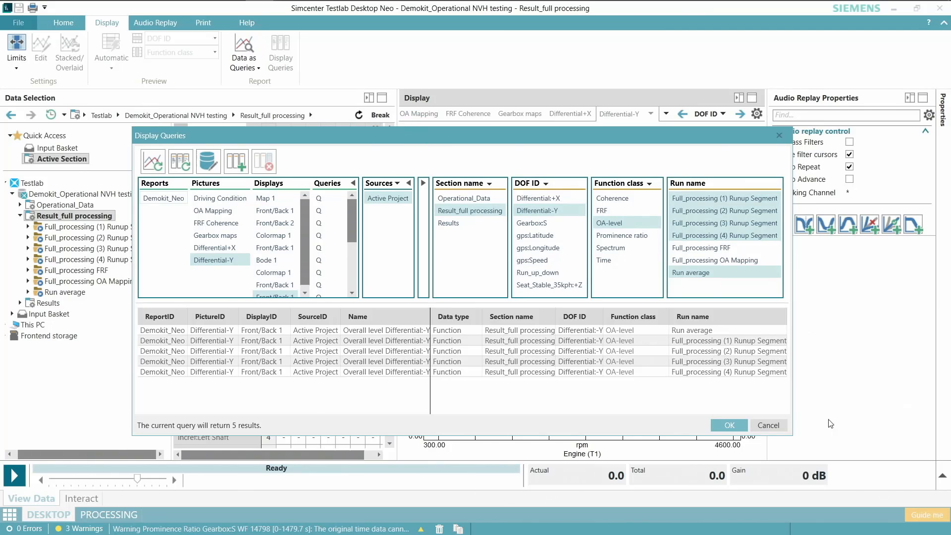
pyautogui.click(782, 424)
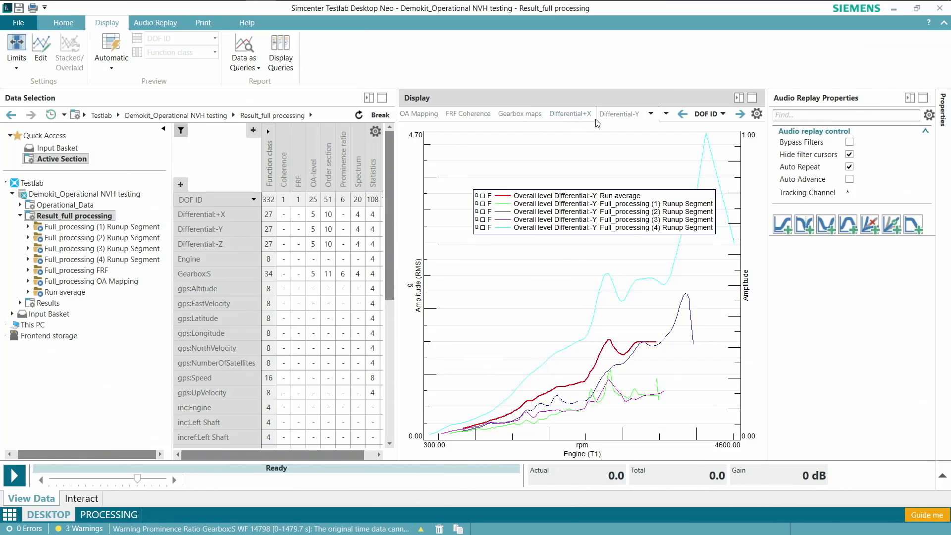
# - Duplicate the Differential-Y picture and rename the copy Differential-Z
pyautogui.click(651, 115)
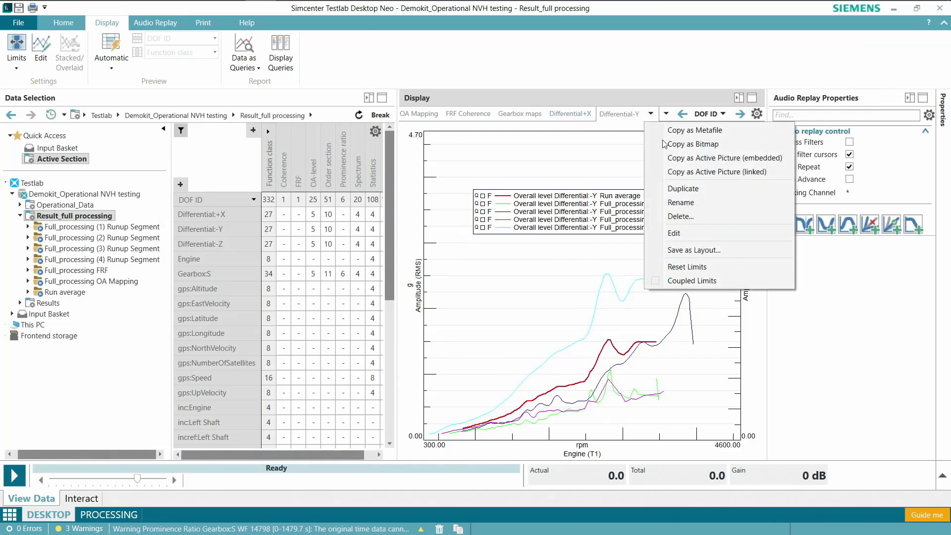
pyautogui.click(691, 189)
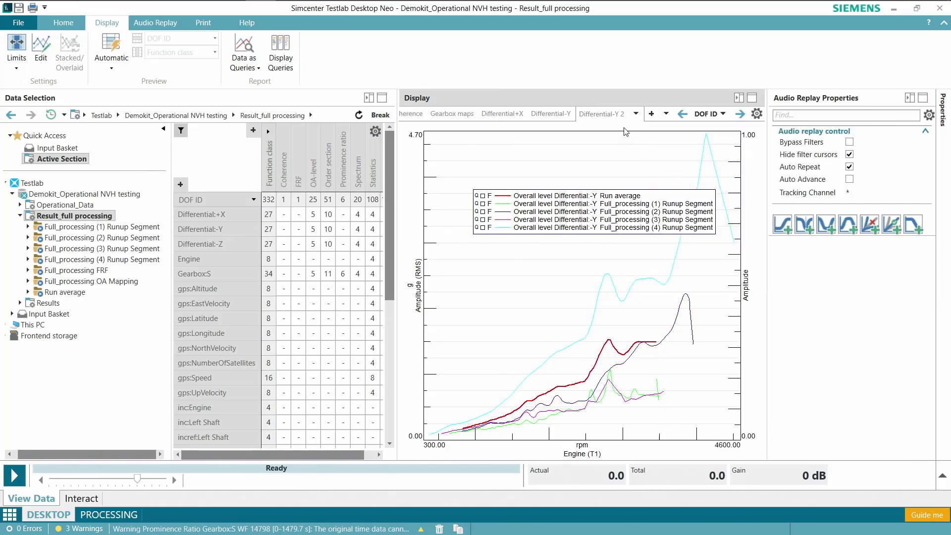
pyautogui.click(636, 115)
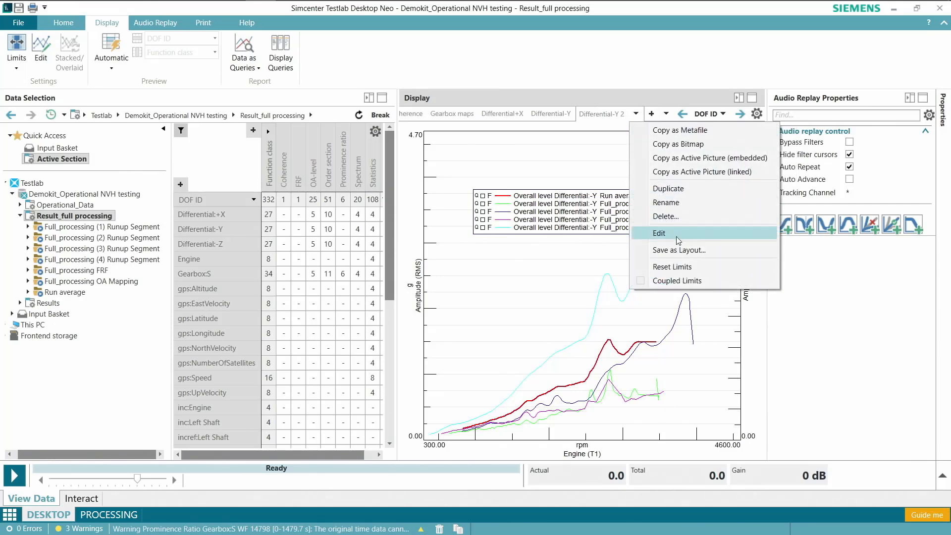
pyautogui.click(682, 196)
pyautogui.click(620, 114)
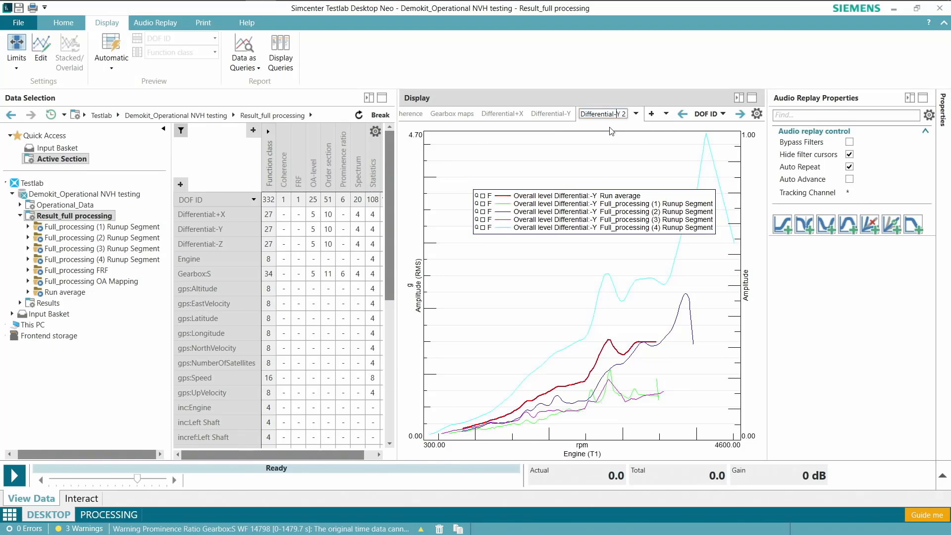
pyautogui.press('Delete')
pyautogui.press('Delete')
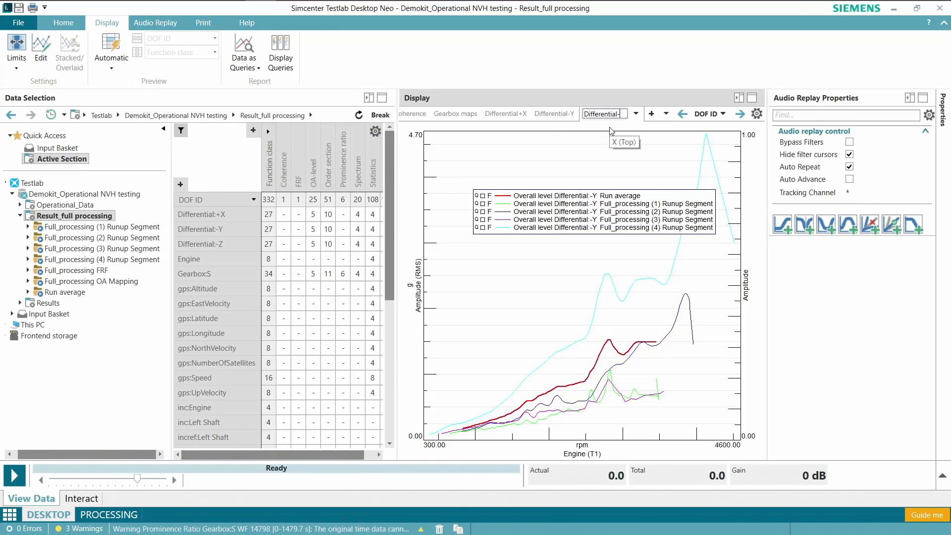
pyautogui.press('Return')
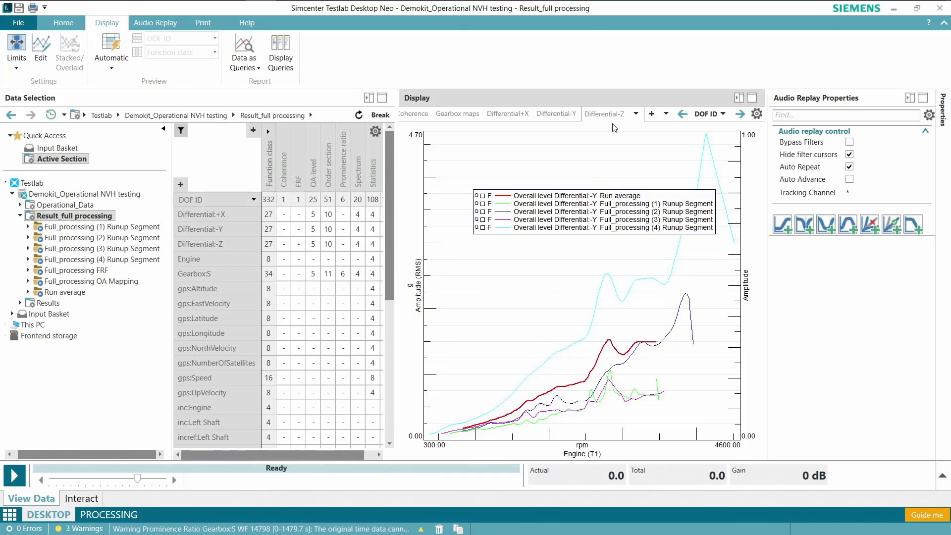
# - Change the Differential-Z picture's query from DOF ID Differential:-Y to Differential:-Z and update the display with it
pyautogui.click(281, 55)
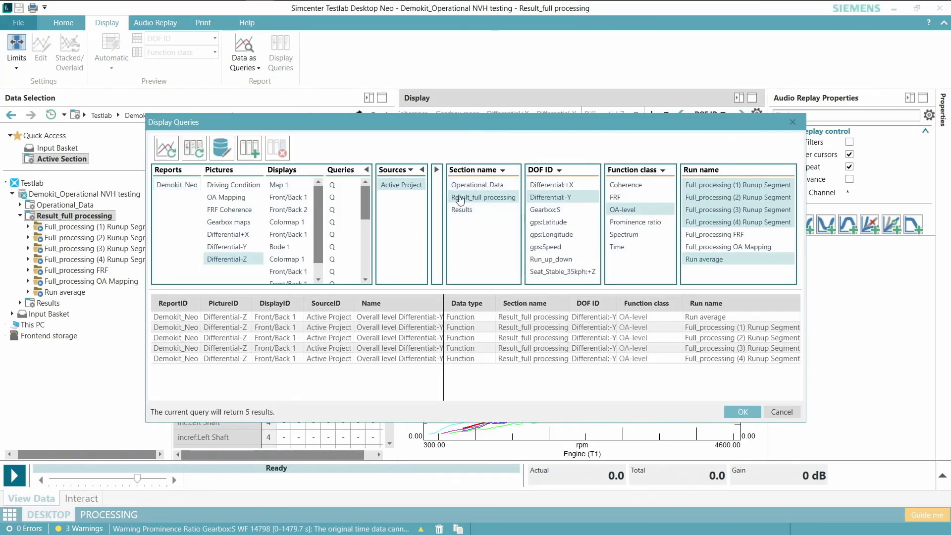
pyautogui.click(559, 171)
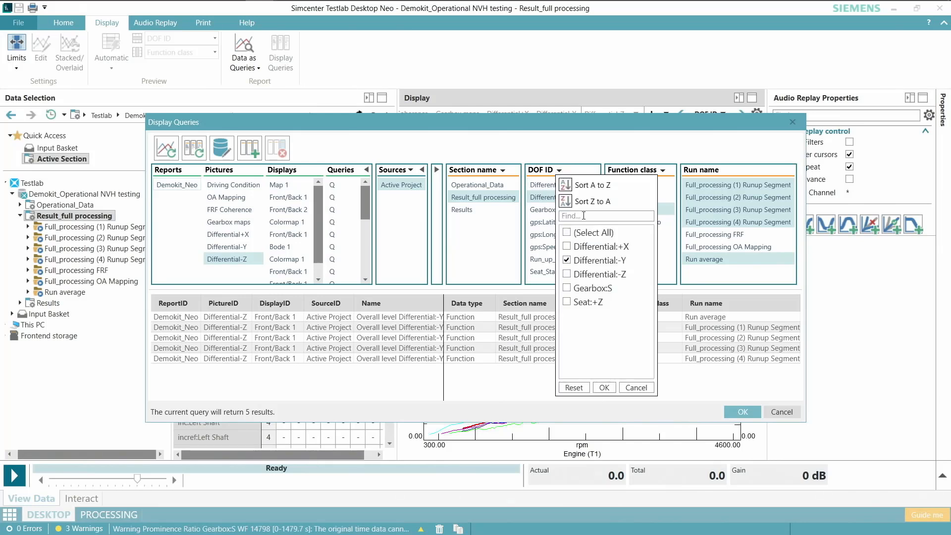
pyautogui.click(568, 274)
pyautogui.click(567, 261)
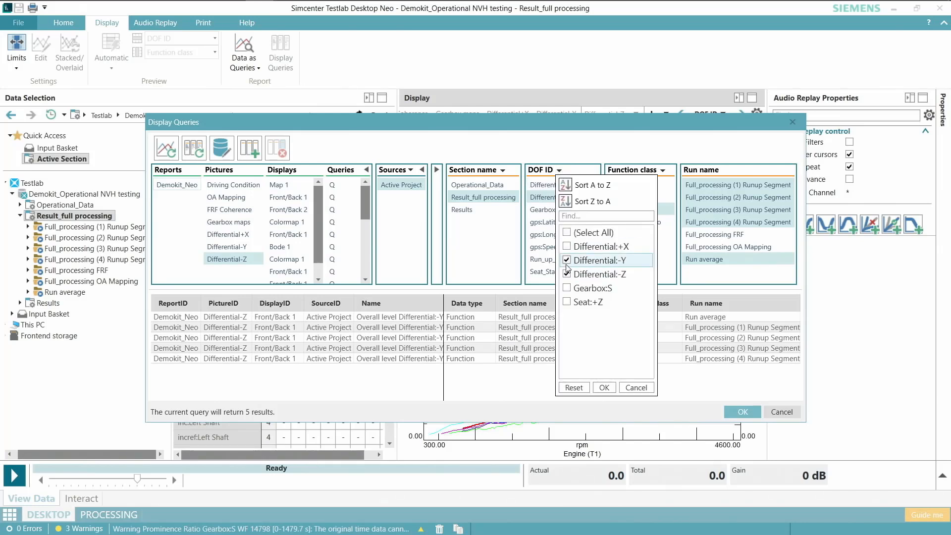
pyautogui.click(604, 387)
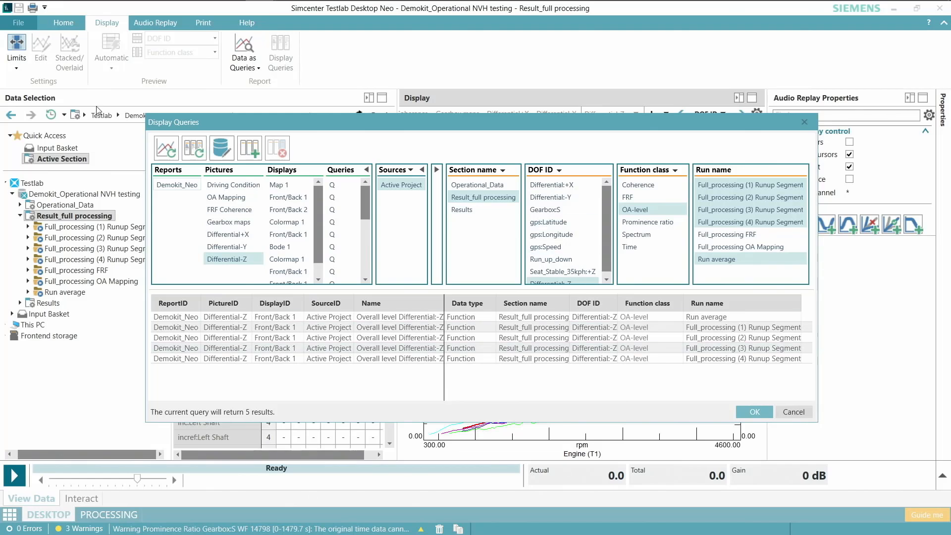
pyautogui.click(171, 156)
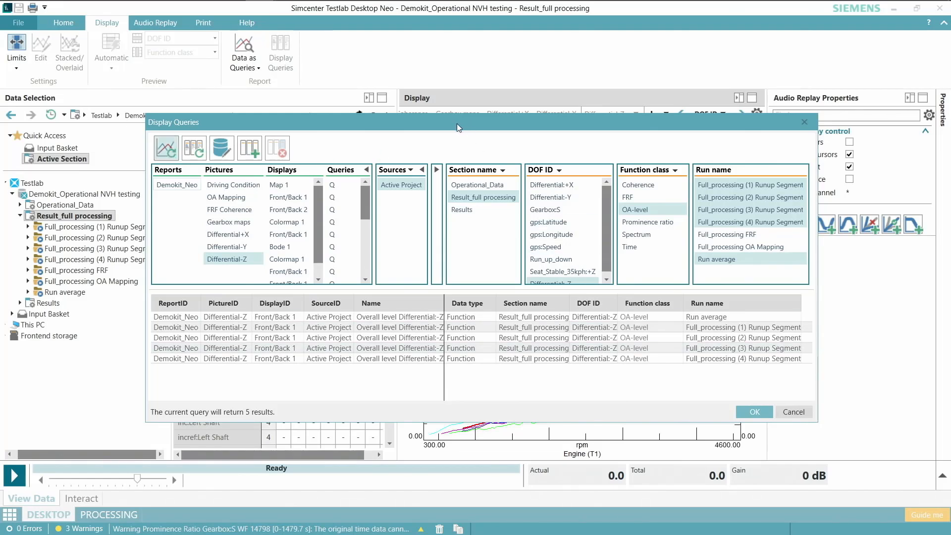
pyautogui.moveTo(456, 124)
pyautogui.mouseDown()
pyautogui.moveTo(464, 305)
pyautogui.moveTo(466, 122)
pyautogui.mouseUp()
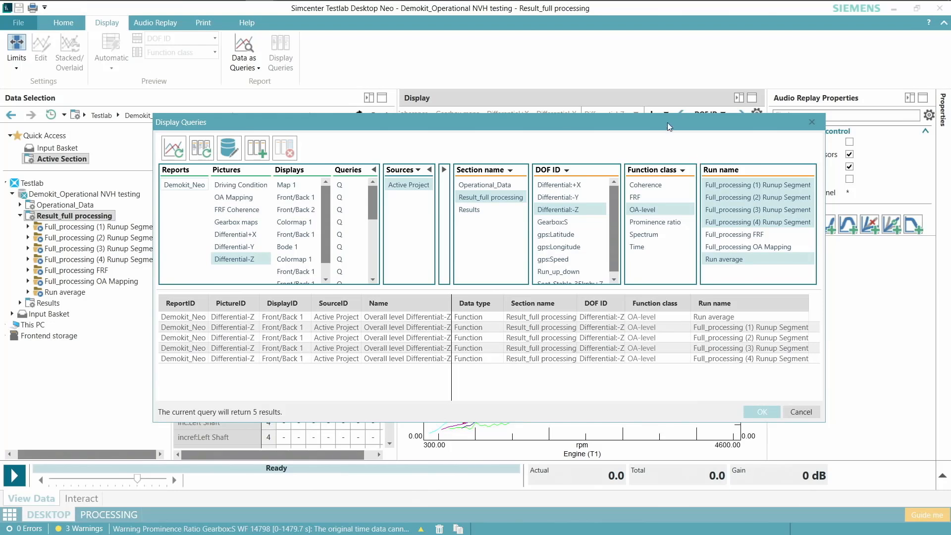
pyautogui.click(811, 122)
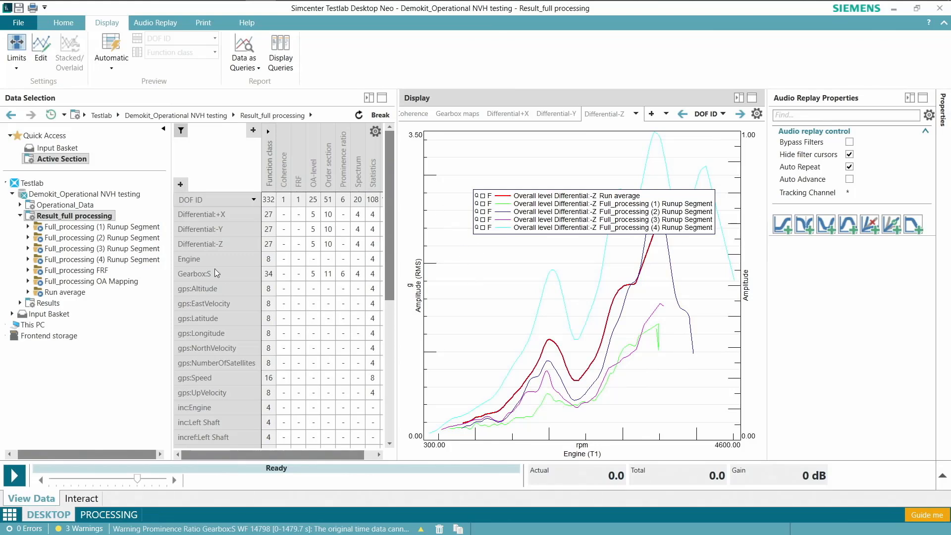
# - Examine the printing choices for what to print and which print format to use, keeping Report and Print Format Template
pyautogui.click(201, 26)
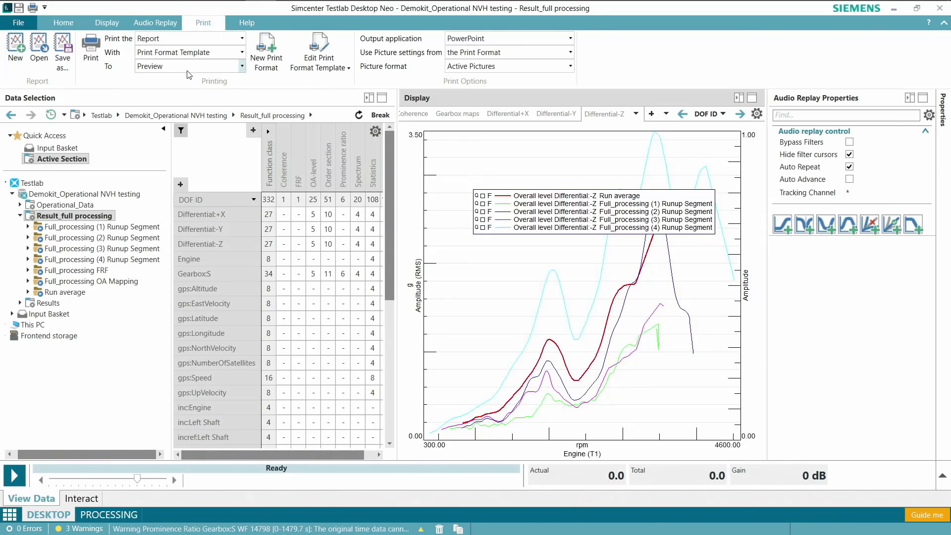
pyautogui.click(242, 38)
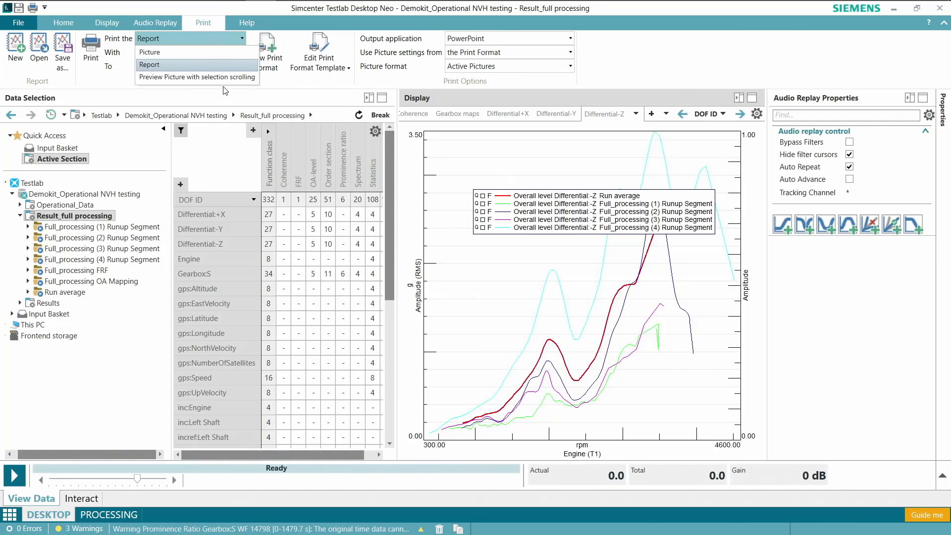
pyautogui.click(278, 93)
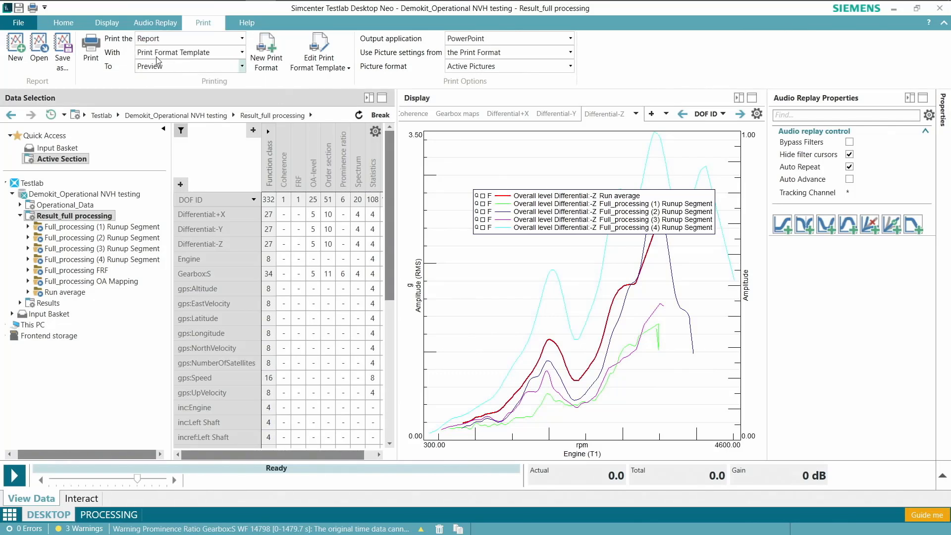
pyautogui.click(243, 53)
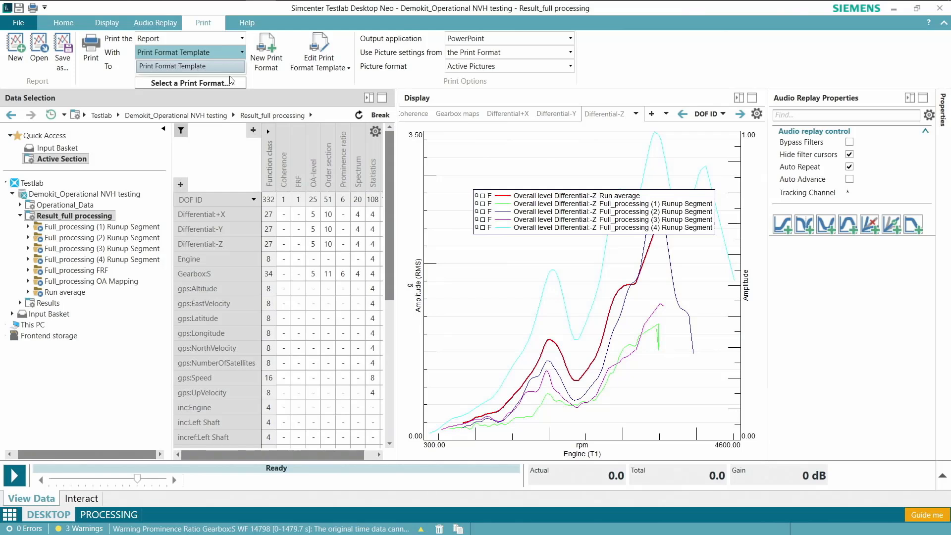
pyautogui.click(248, 56)
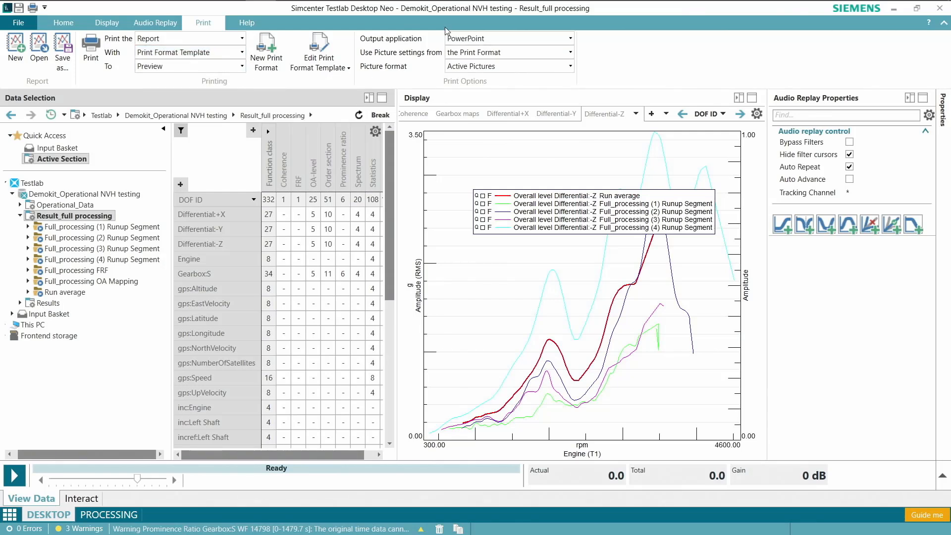
# - Examine the print options for output application and picture format, keeping PowerPoint and Active Pictures
pyautogui.click(570, 39)
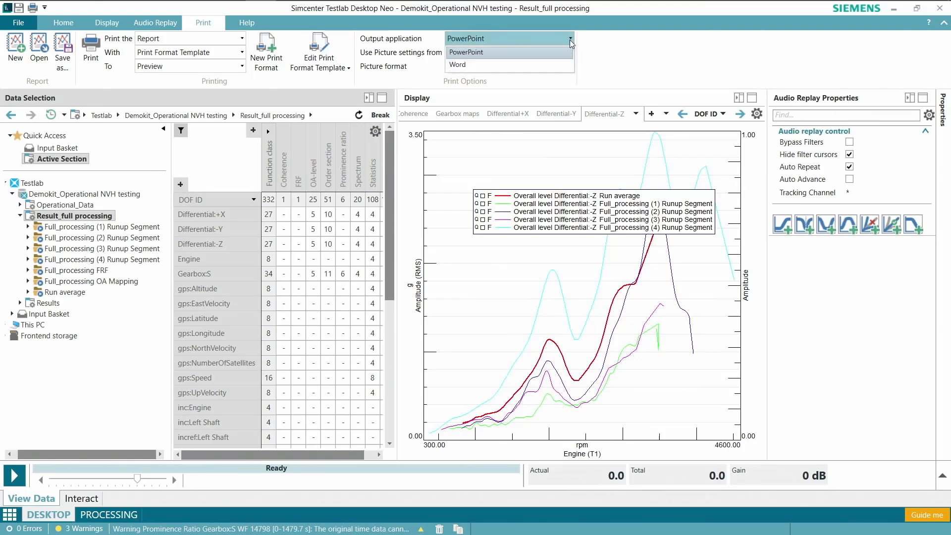
pyautogui.click(570, 39)
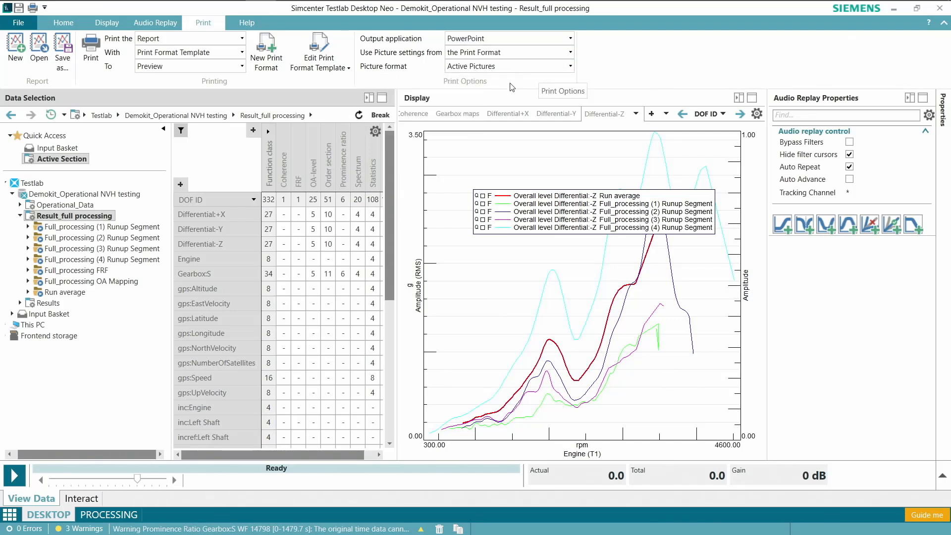
pyautogui.click(571, 66)
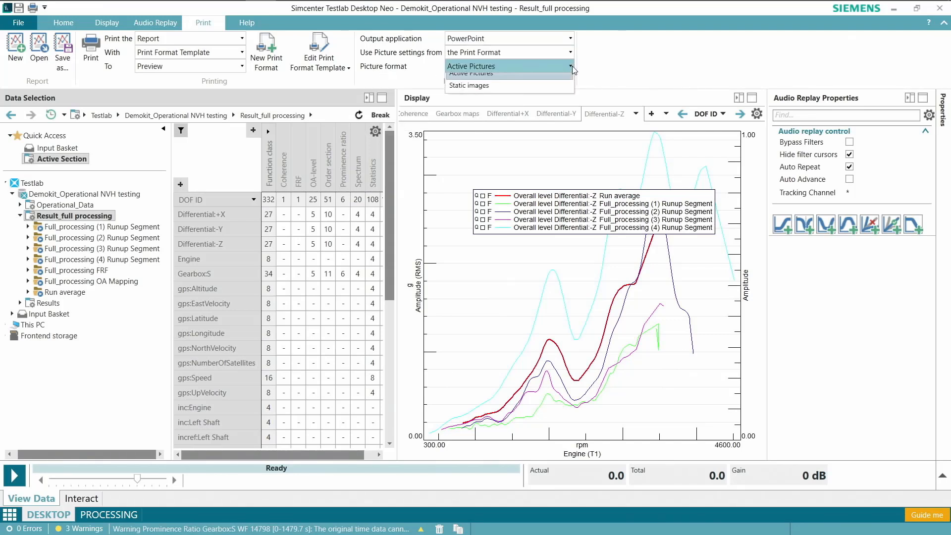
pyautogui.click(636, 78)
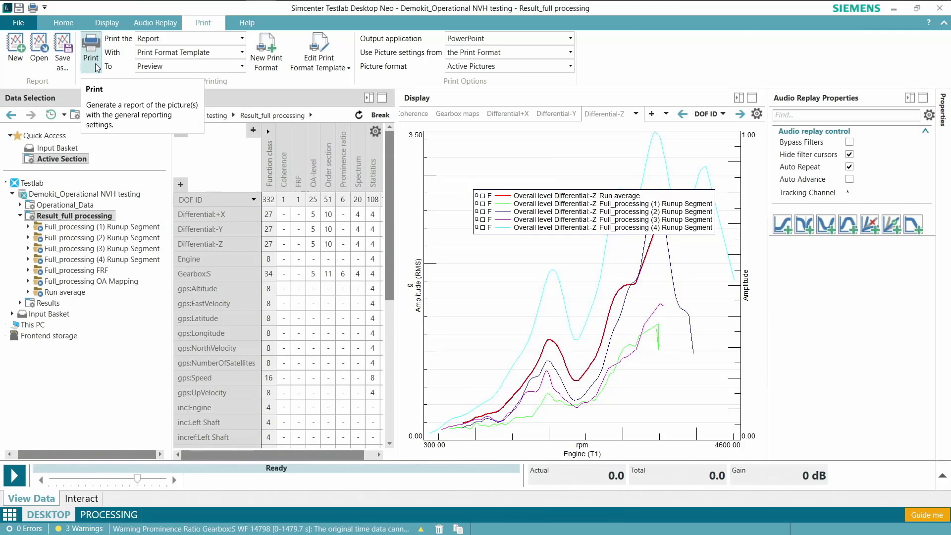
# - Switch to the printed report presentation in PowerPoint and review its slides from the first to slide 6
pyautogui.hotkey('alt', 'Tab')
pyautogui.hotkey('alt', 'Tab')
pyautogui.hotkey('alt', 'Tab')
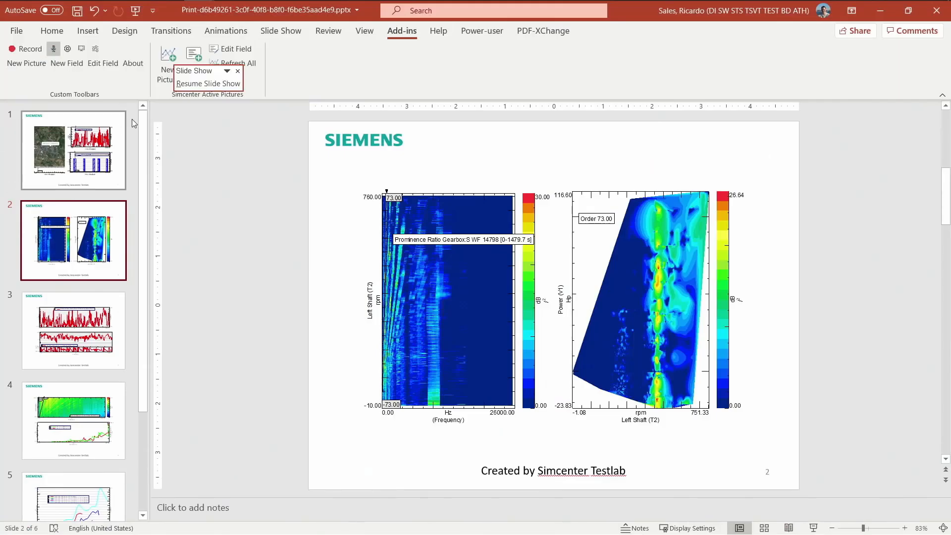
pyautogui.click(84, 161)
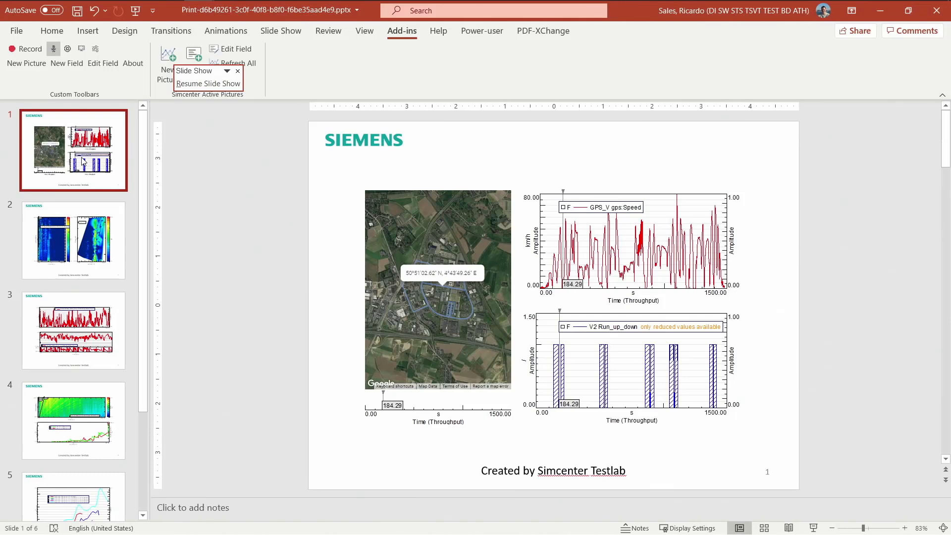
pyautogui.press('Down')
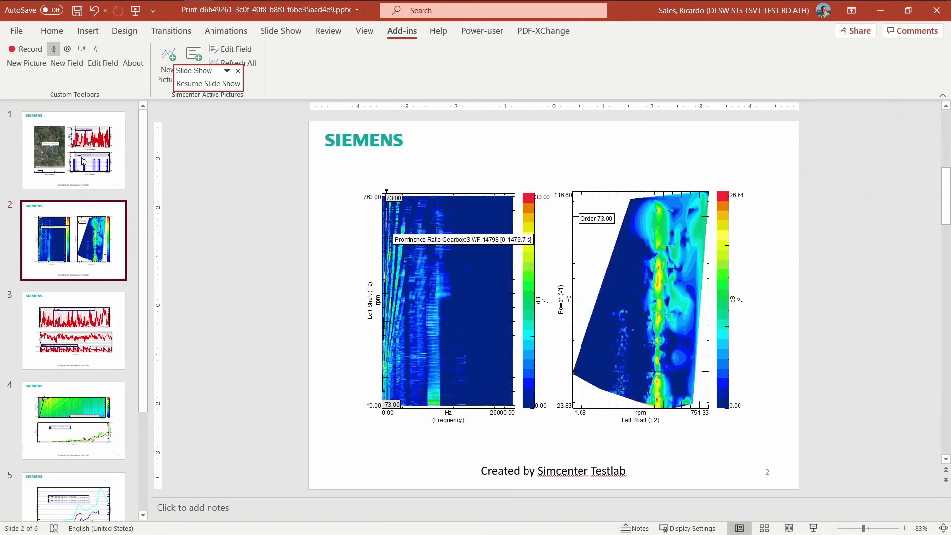
pyautogui.press('Down')
pyautogui.press('Down')
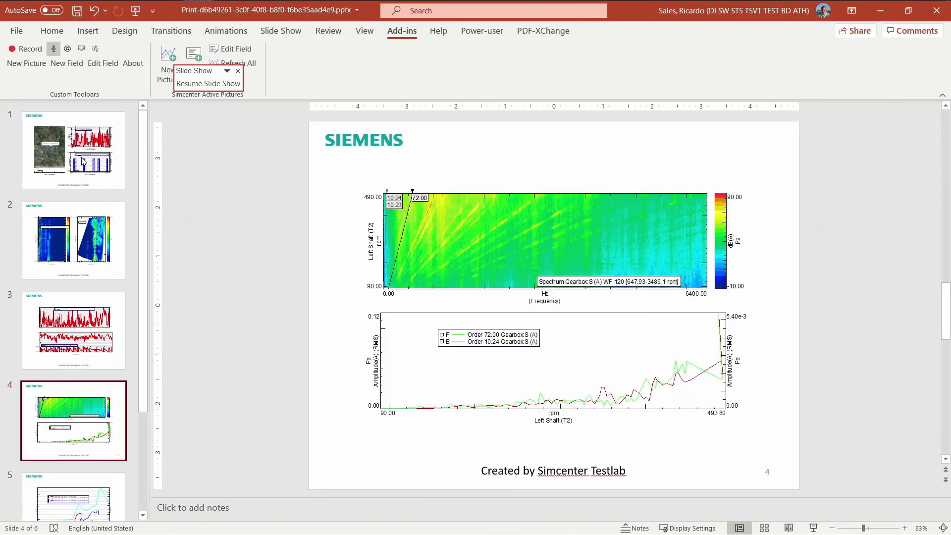
pyautogui.press('Down')
pyautogui.press('Down')
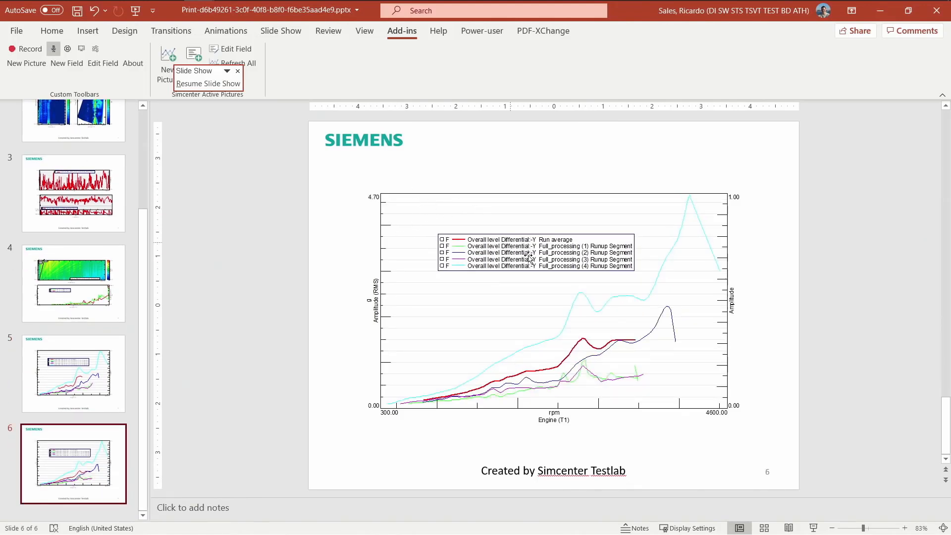
# - Add a single X cursor at about 3067 rpm to slide 6's active picture and move its legend to the plot's upper-left corner
pyautogui.click(541, 295)
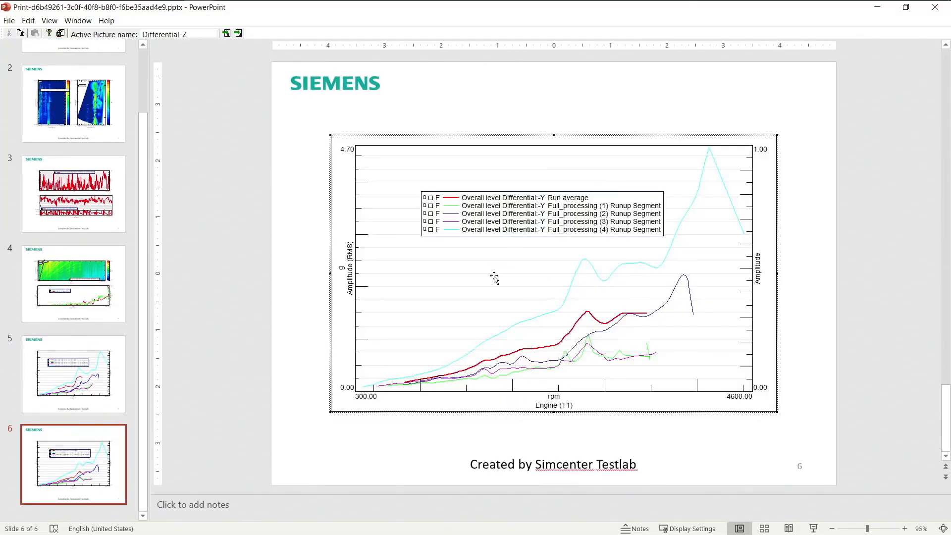
pyautogui.rightClick(502, 299)
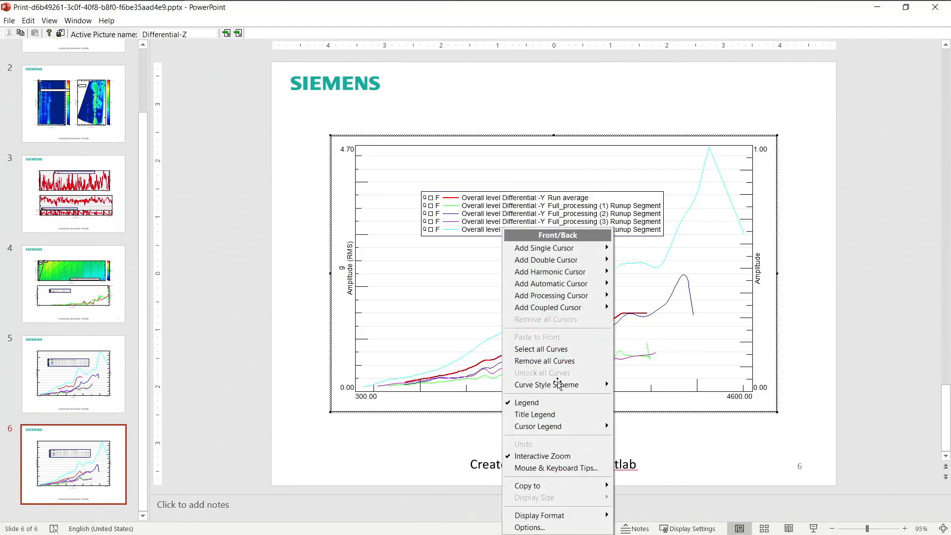
pyautogui.moveTo(573, 253)
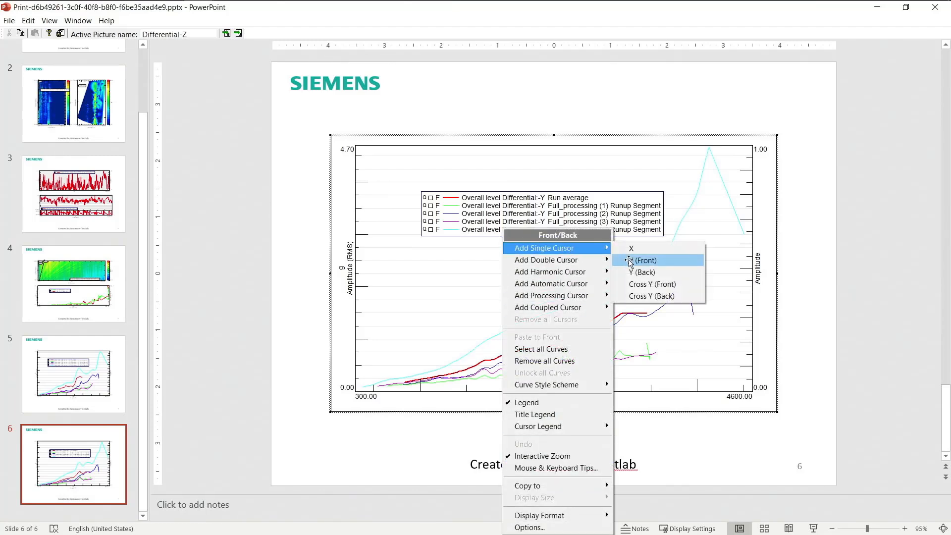
pyautogui.click(634, 248)
pyautogui.moveTo(562, 384); pyautogui.dragTo(594, 378)
pyautogui.moveTo(548, 320); pyautogui.dragTo(616, 327)
pyautogui.press('BackSpace')
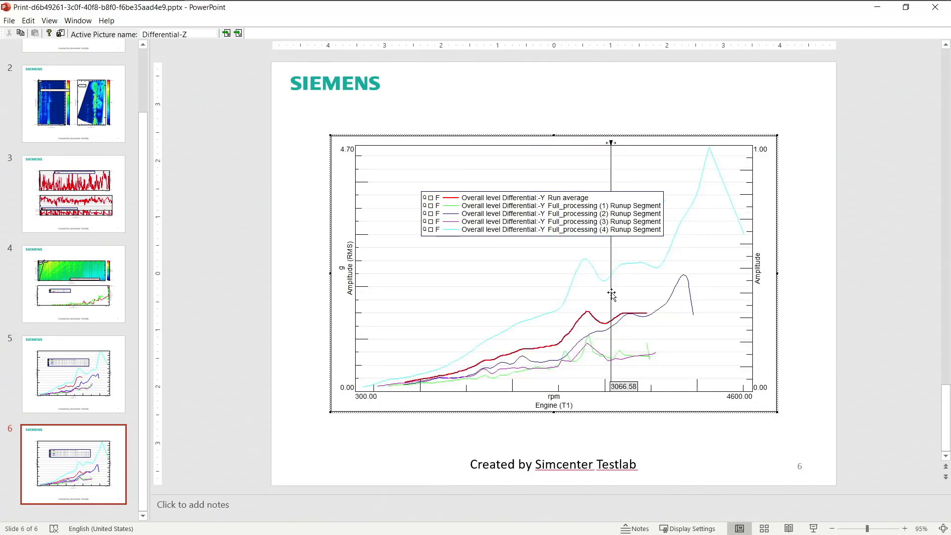
pyautogui.moveTo(590, 238); pyautogui.dragTo(529, 206)
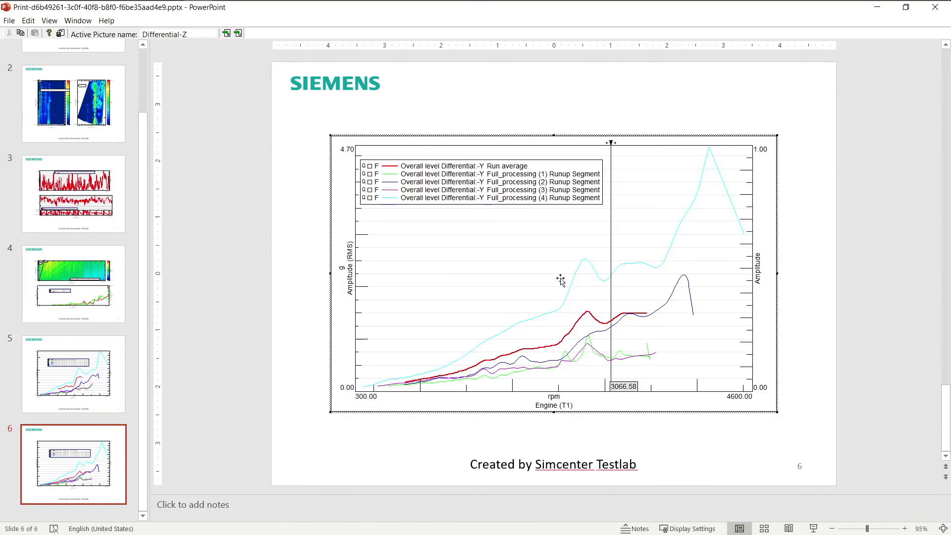
pyautogui.click(799, 371)
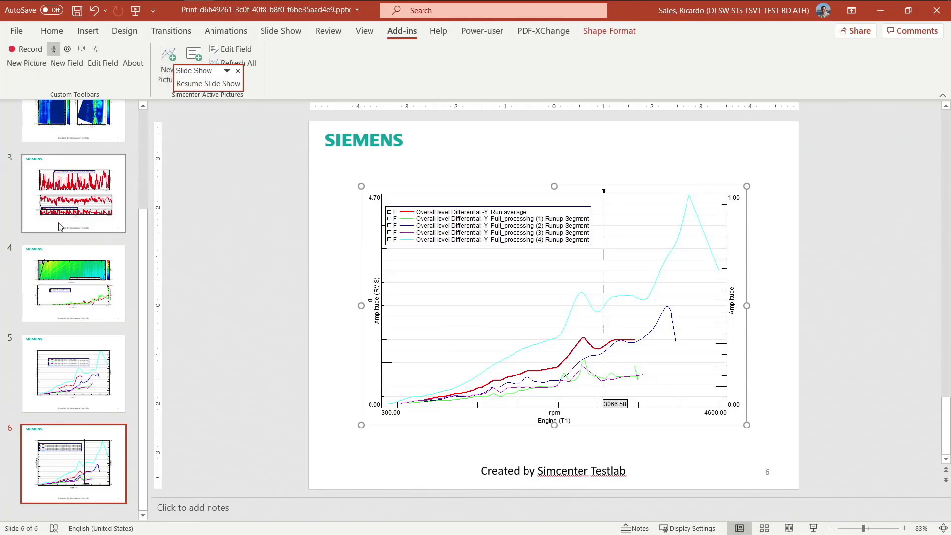
# - Return to the start of the slide thumbnails and switch to the running PowerPoint slide show
pyautogui.scroll(3, 59, 227)
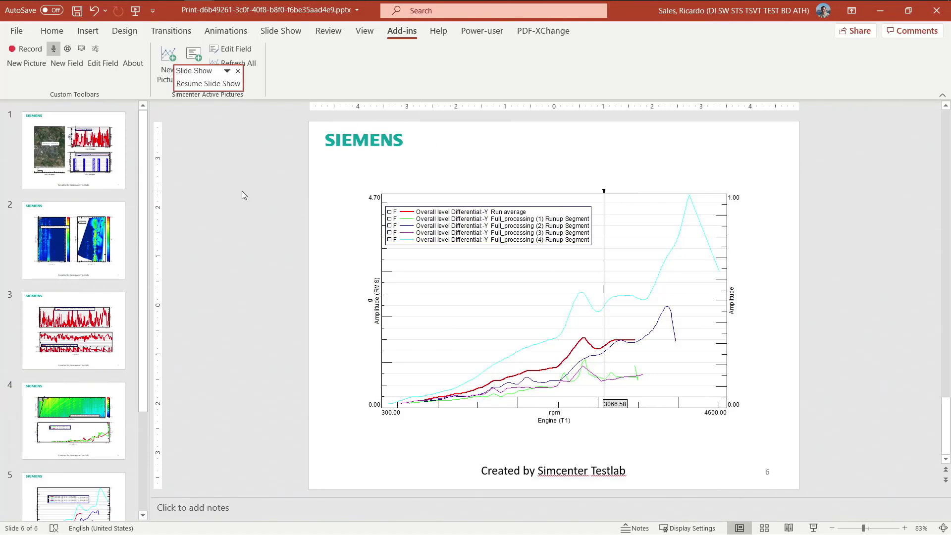
pyautogui.hotkey('alt', 'Tab')
pyautogui.hotkey('alt', 'Tab')
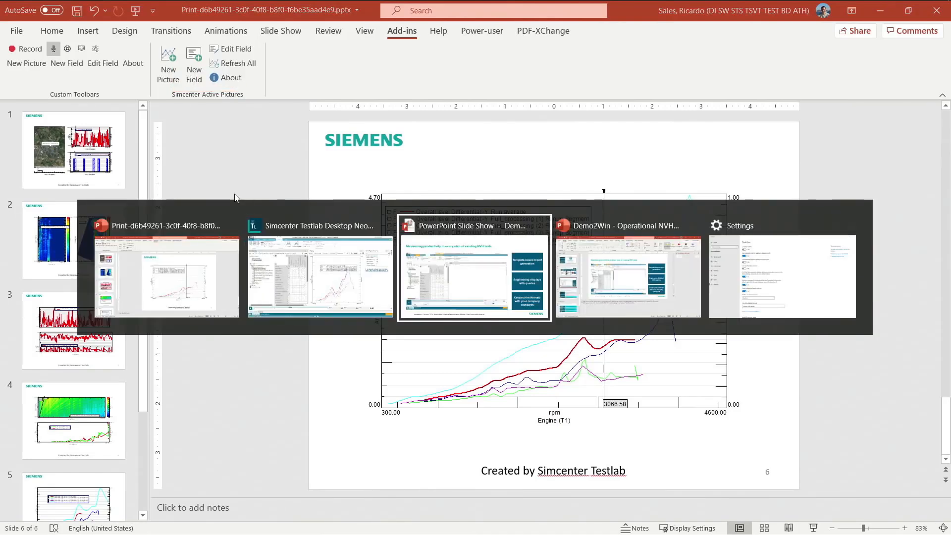